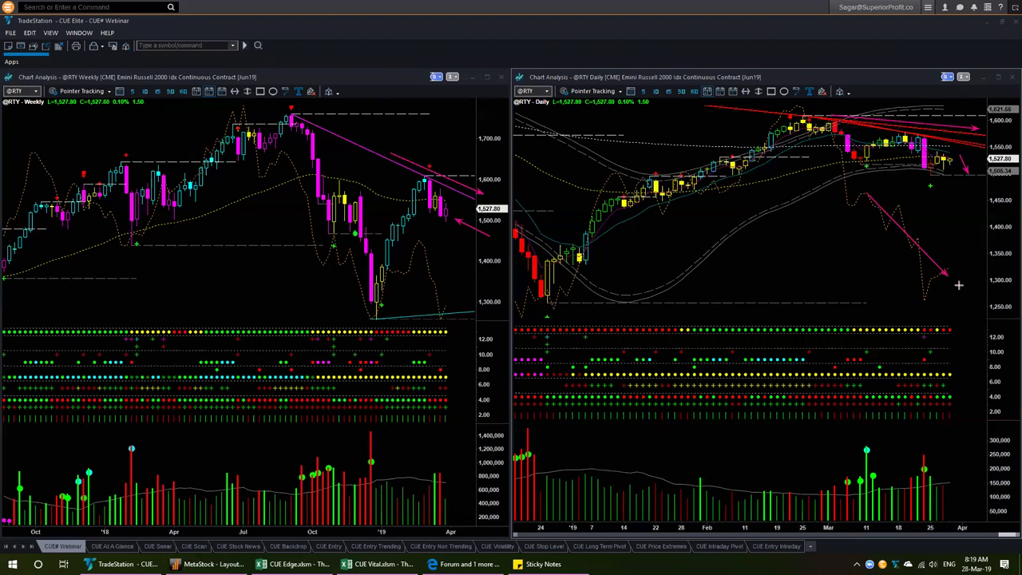
# - Erase the arrow annotations from the Russell 2000 weekly and daily charts and open the CUE Sonar workspace
pyautogui.moveTo(969, 296); pyautogui.dragTo(952, 320)
pyautogui.press('e')
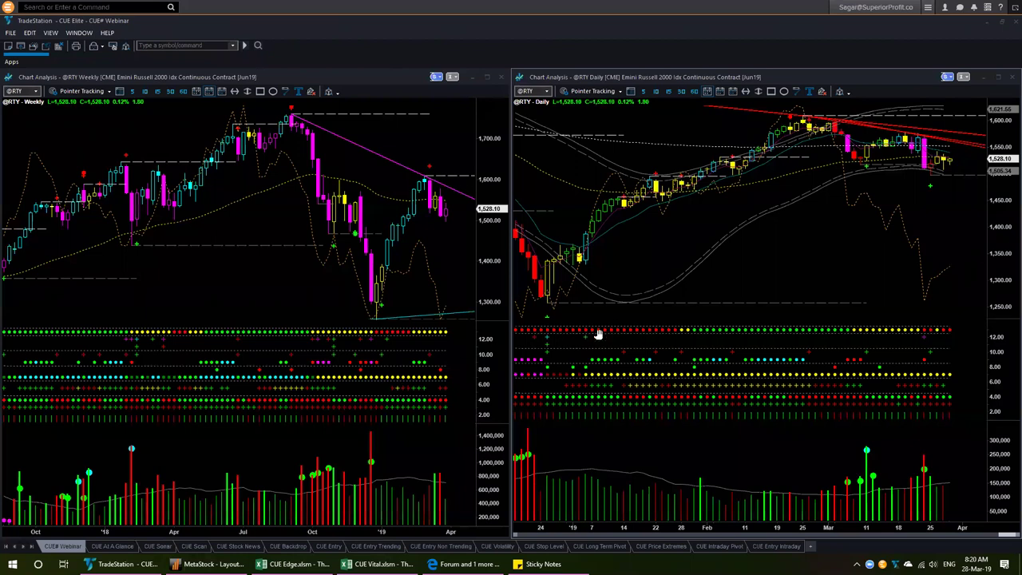
pyautogui.click(158, 546)
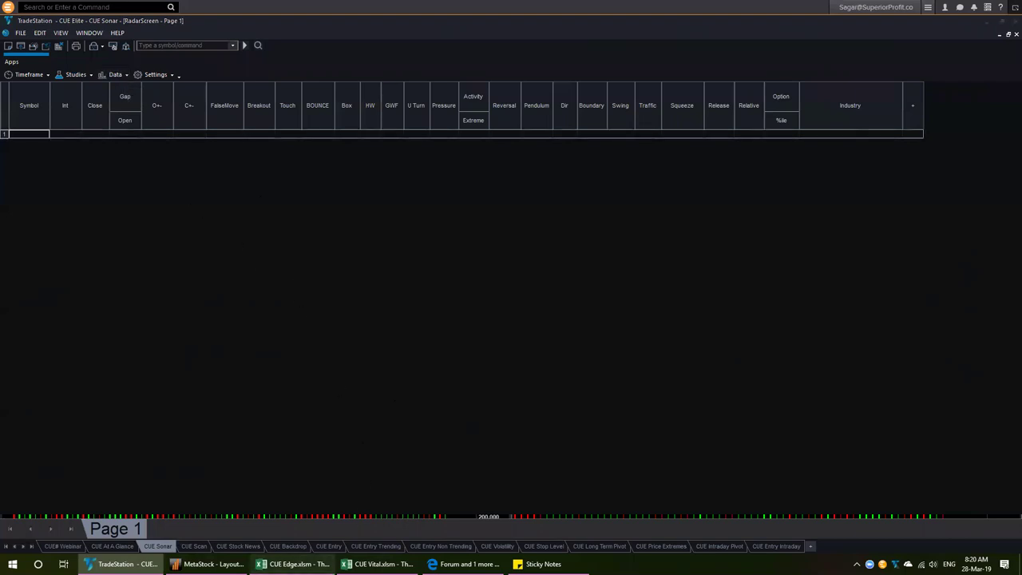
# - Switch to the CUE Edge workbook in Excel, filter the Stock sheet to low-valuation stocks, and inspect the Valuation column
pyautogui.click(305, 559)
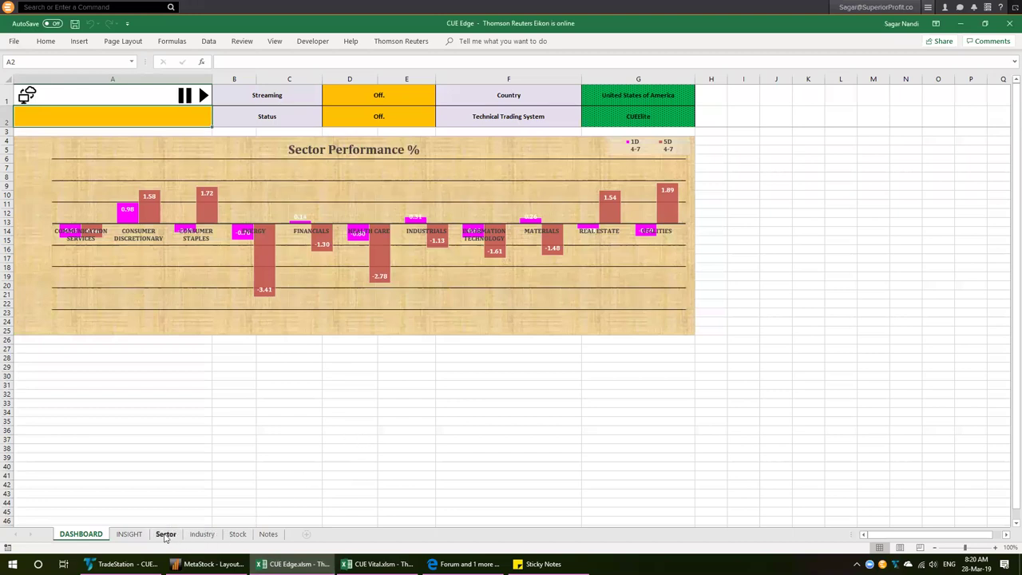
pyautogui.click(240, 534)
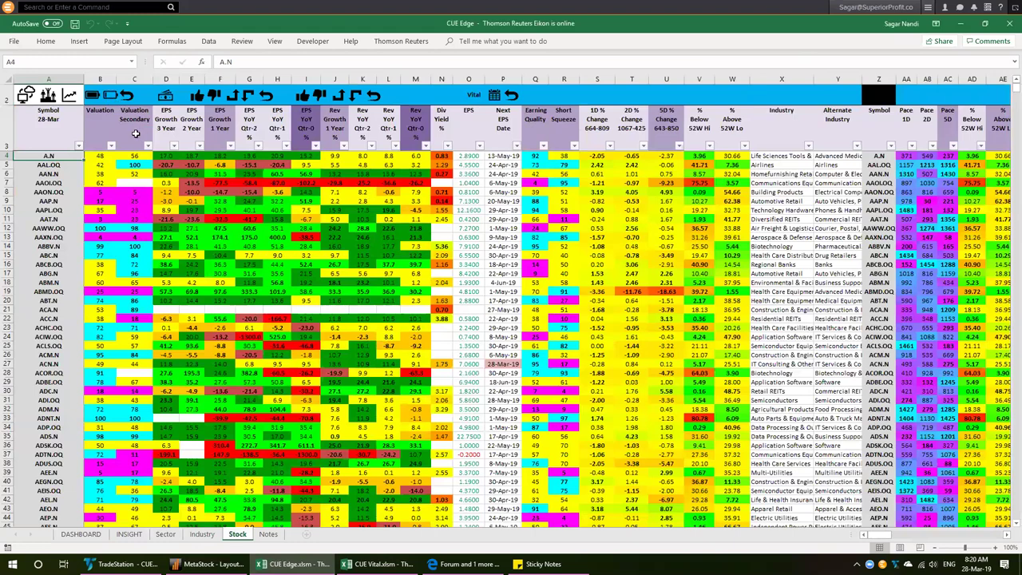
pyautogui.click(109, 97)
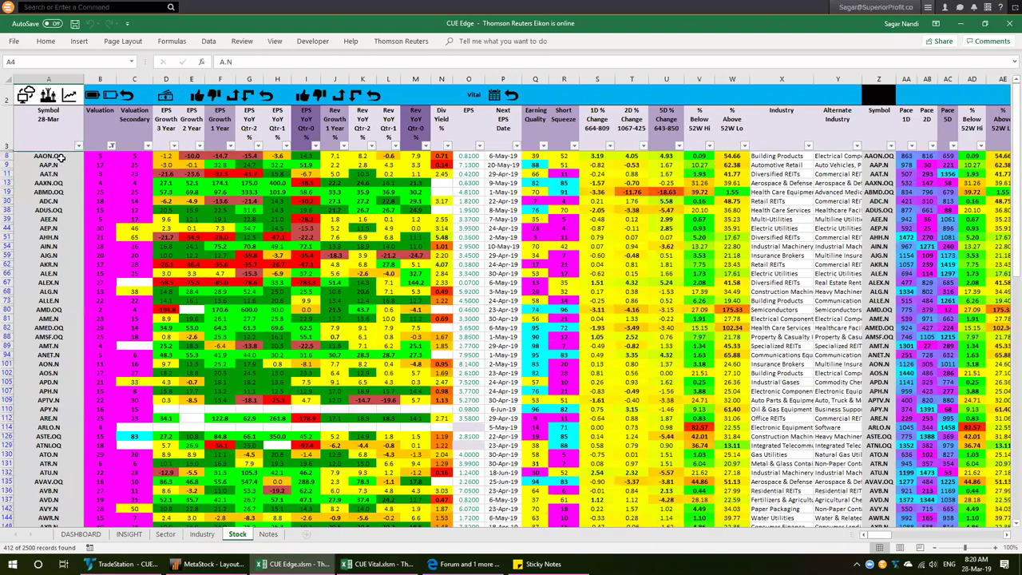
pyautogui.moveTo(97, 129); pyautogui.dragTo(94, 274)
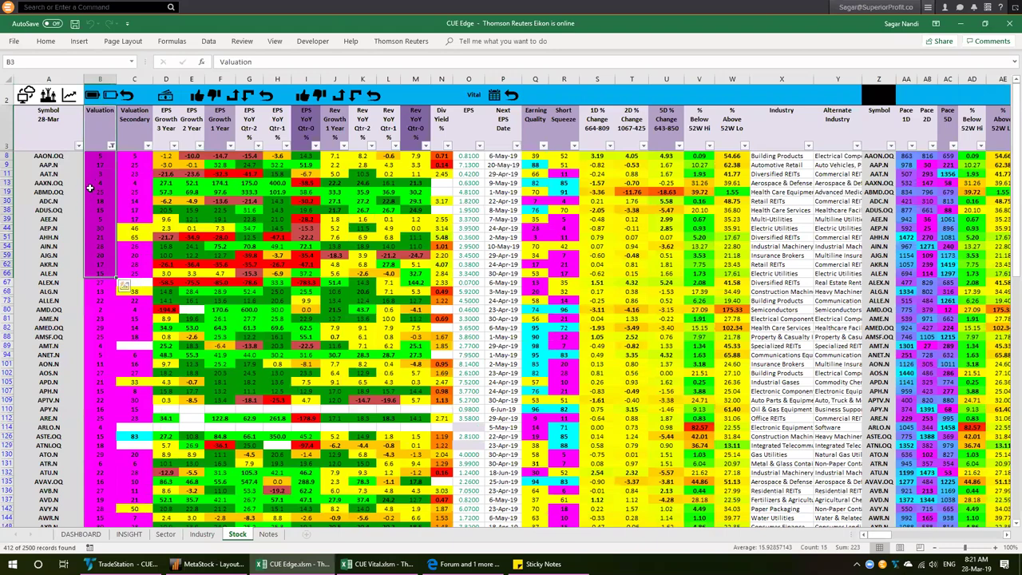
pyautogui.moveTo(95, 156); pyautogui.dragTo(95, 255)
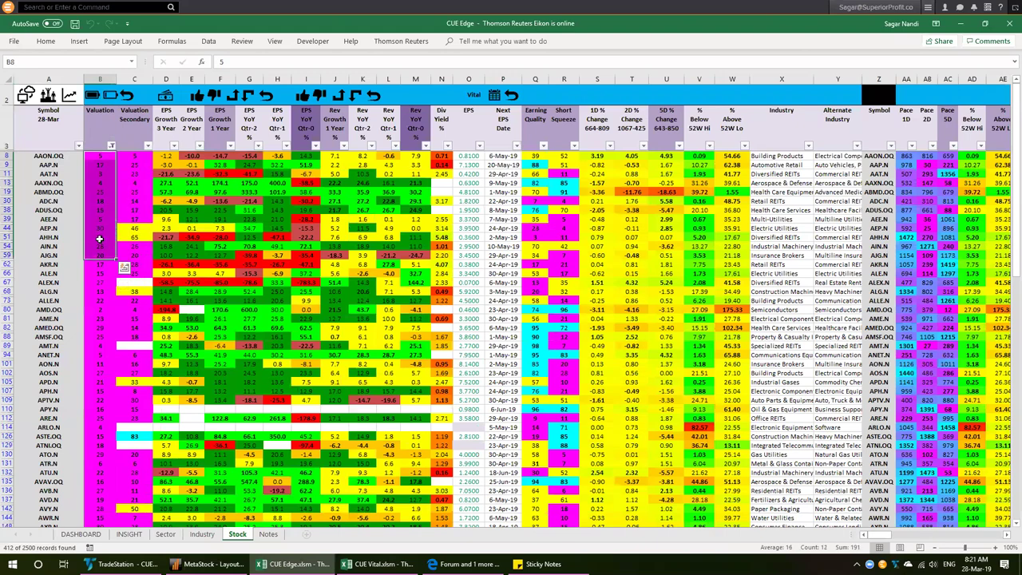
pyautogui.click(99, 126)
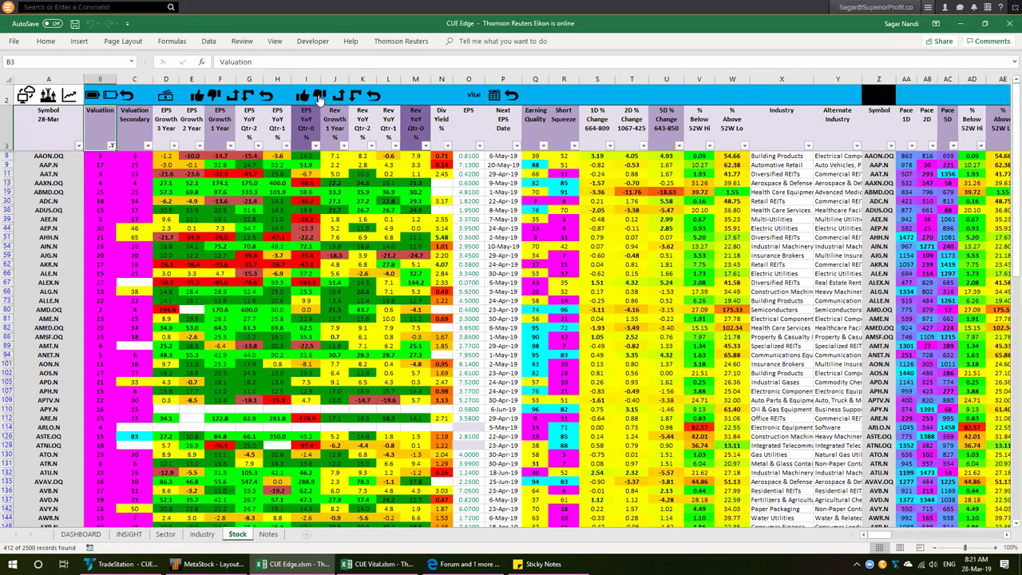
# - Narrow the filtered stocks to those with weakening EPS growth and sort them by EPS YoY Qtr-0 with the most negative first
pyautogui.click(318, 96)
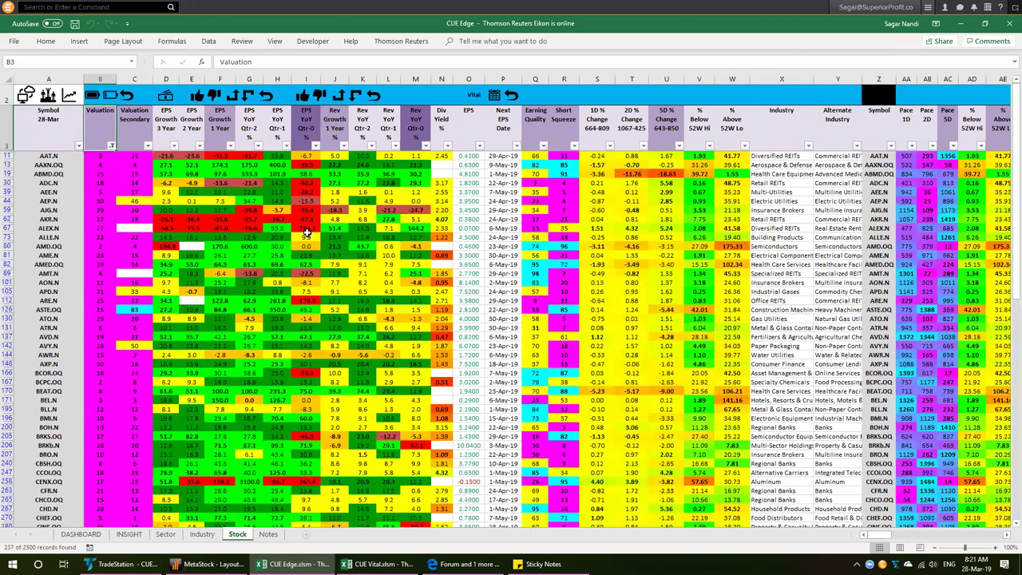
pyautogui.moveTo(97, 151); pyautogui.dragTo(100, 191)
pyautogui.moveTo(304, 121); pyautogui.dragTo(311, 226)
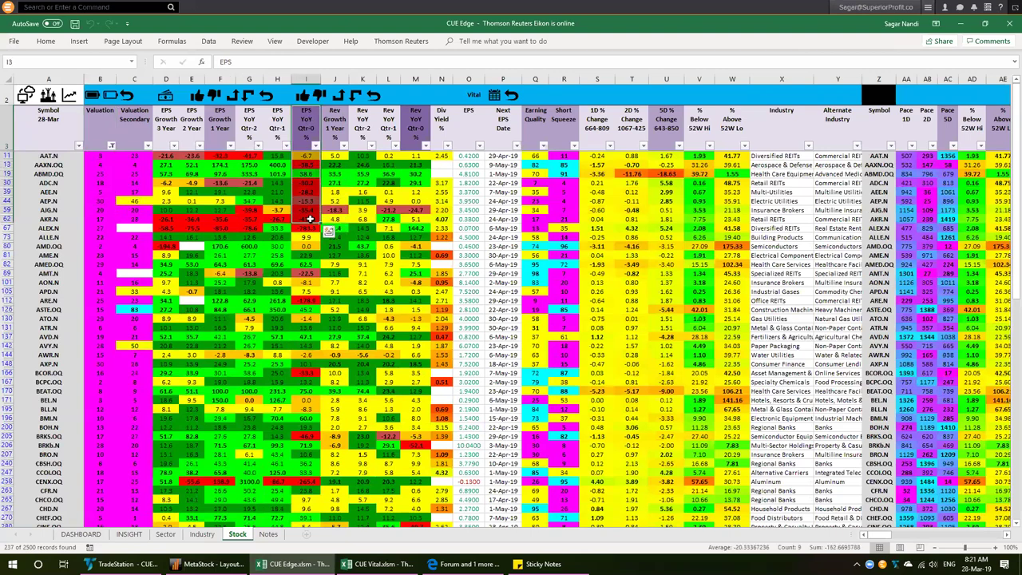
pyautogui.click(301, 116)
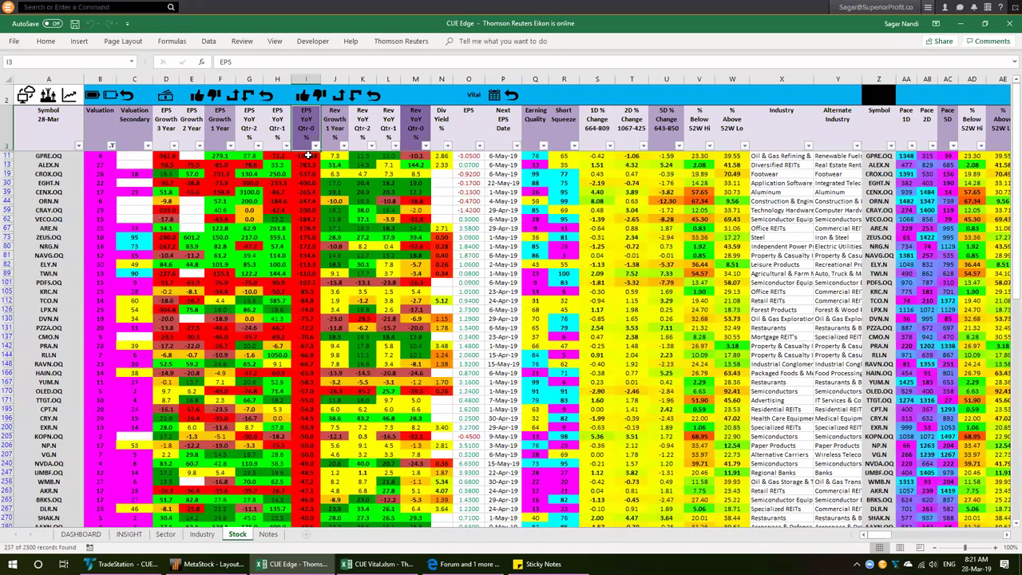
# - Select the EPS YoY Qtr-0 cells from GPRE.OQ down to SBCF.OQ for copying the matching stock symbols
pyautogui.click(307, 156)
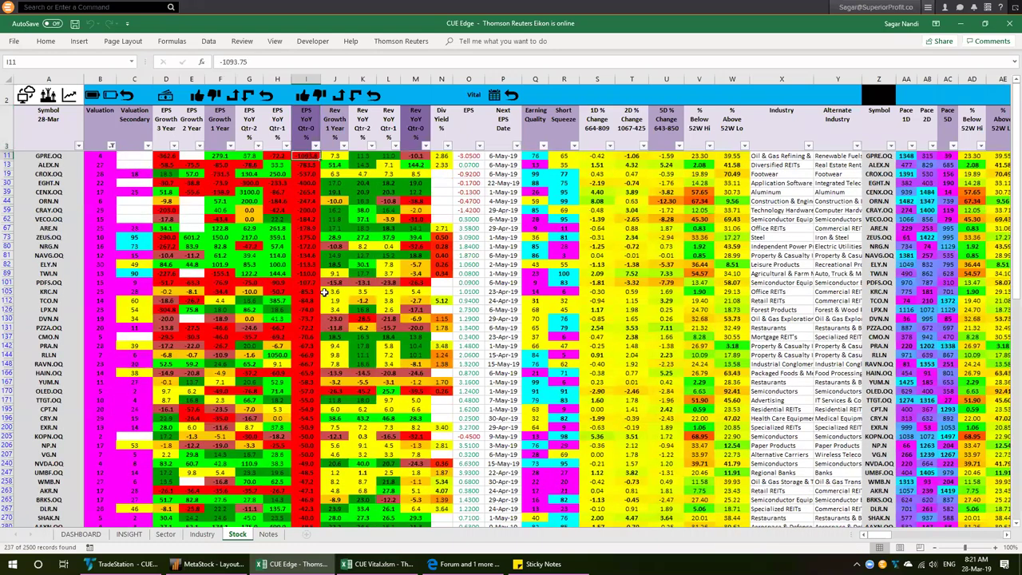
pyautogui.scroll(-2, 311, 239)
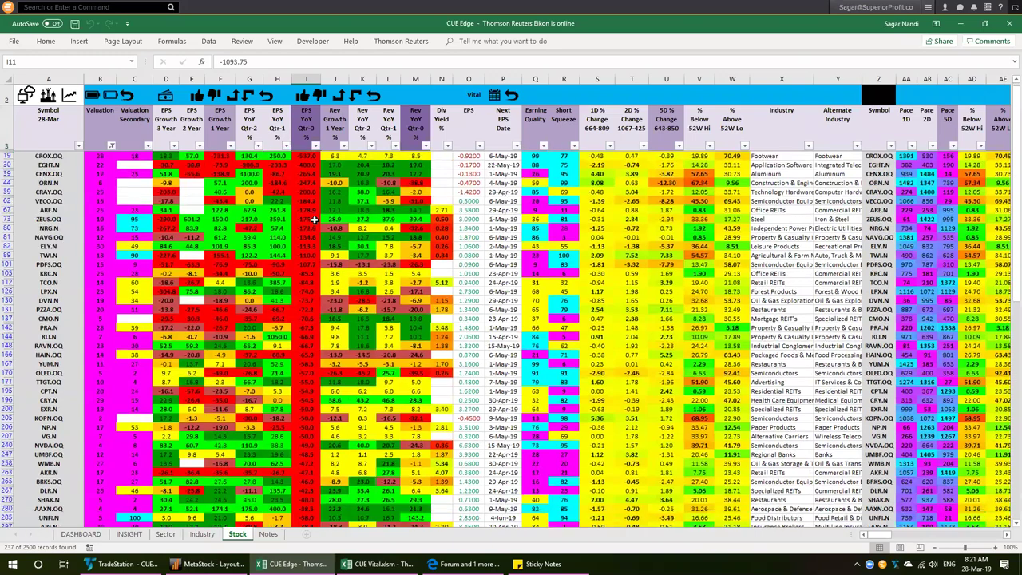
pyautogui.scroll(-4, 325, 238)
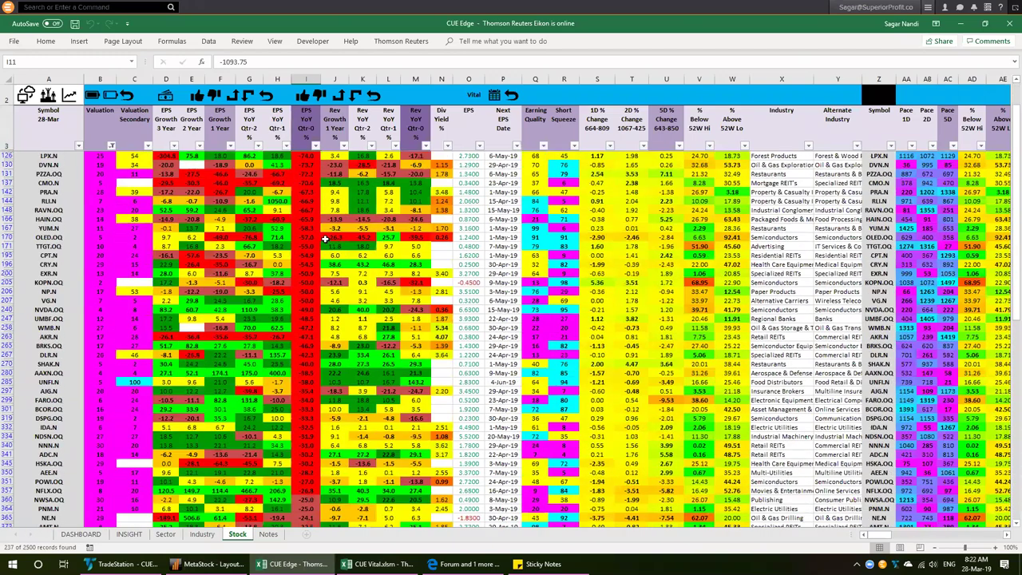
pyautogui.scroll(-7, 325, 238)
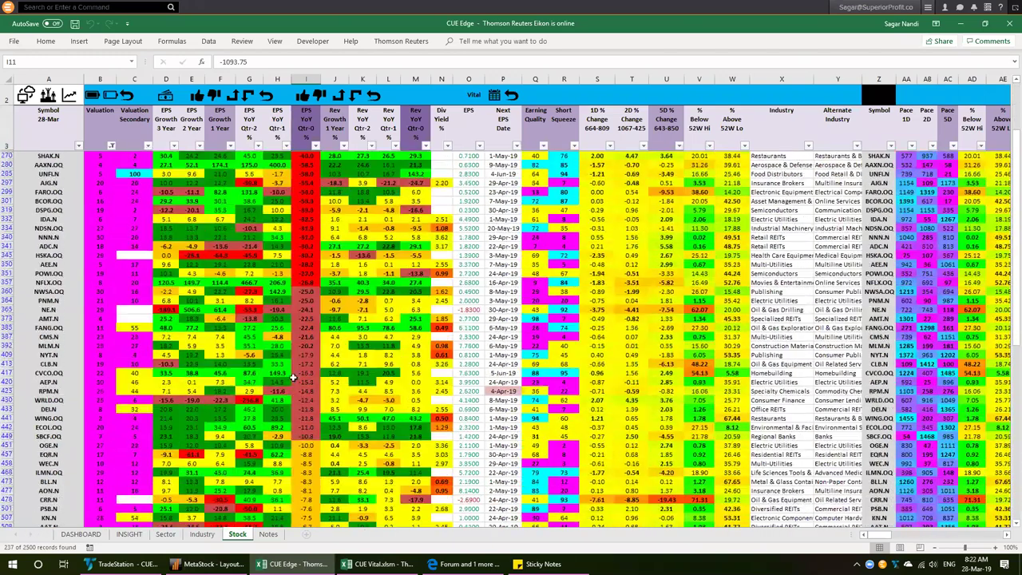
pyautogui.keyDown('shift'); pyautogui.click(308, 435); pyautogui.keyUp('shift')
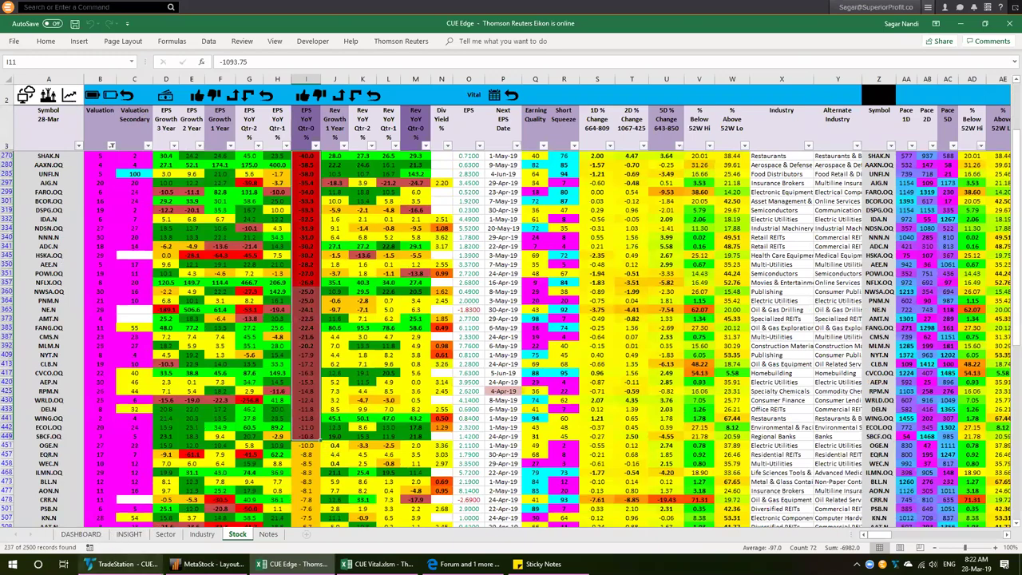
# - Switch to TradeStation and paste the copied stock symbols into the empty CUE Sonar RadarScreen
pyautogui.click(119, 564)
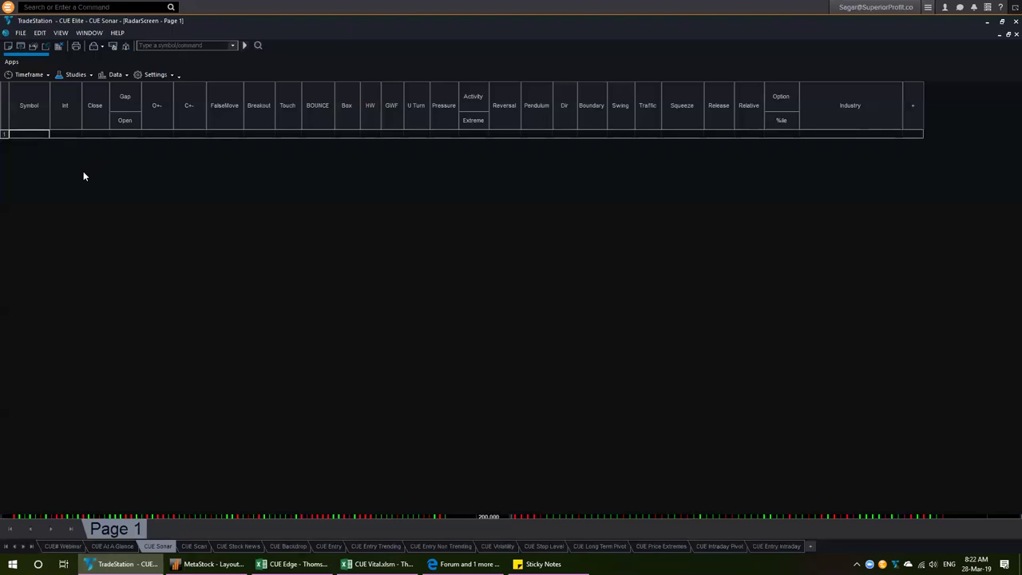
pyautogui.hotkey('ctrl', 'v')
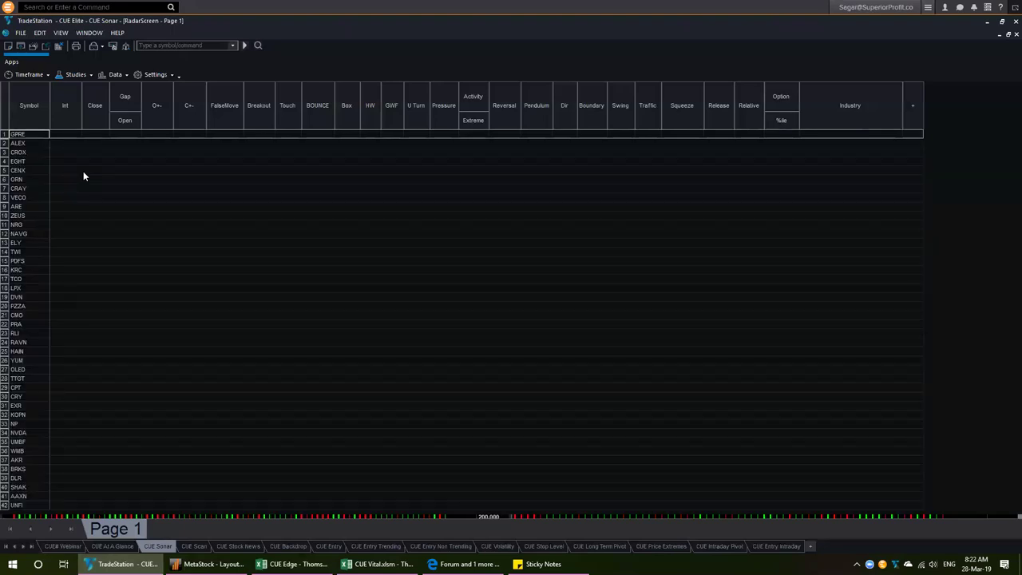
pyautogui.click(83, 171)
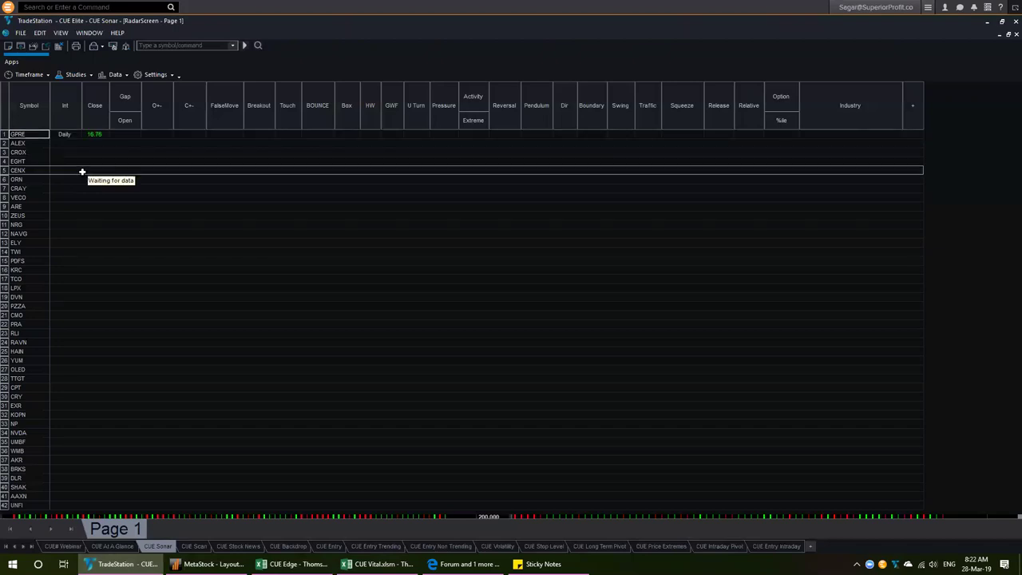
pyautogui.click(197, 205)
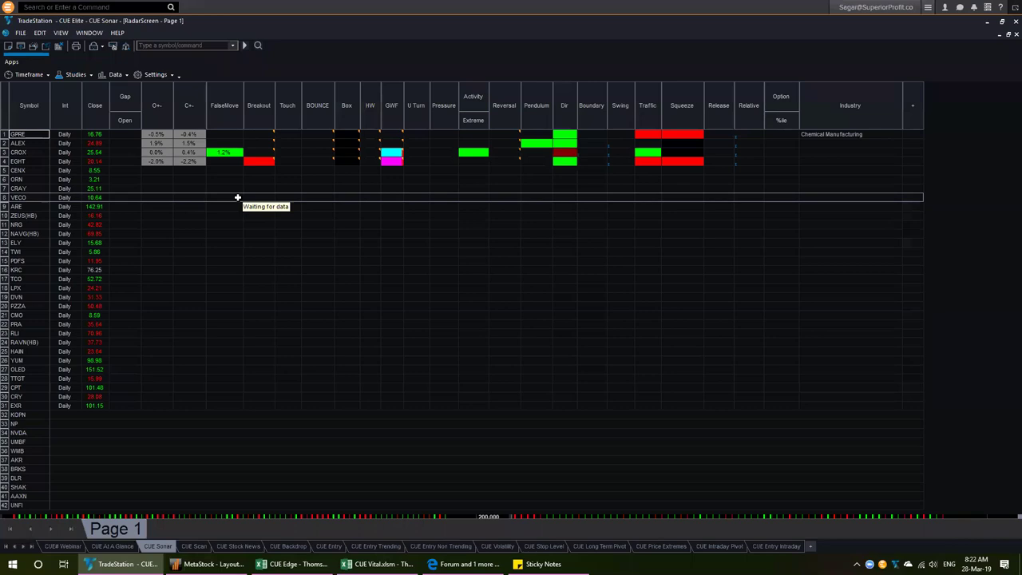
pyautogui.click(303, 245)
pyautogui.click(315, 225)
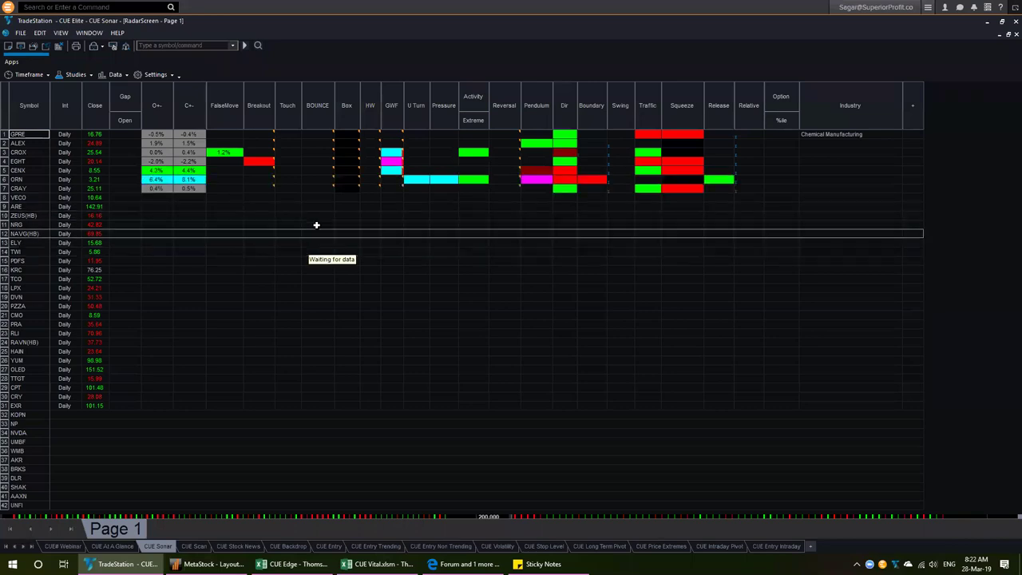
pyautogui.click(307, 196)
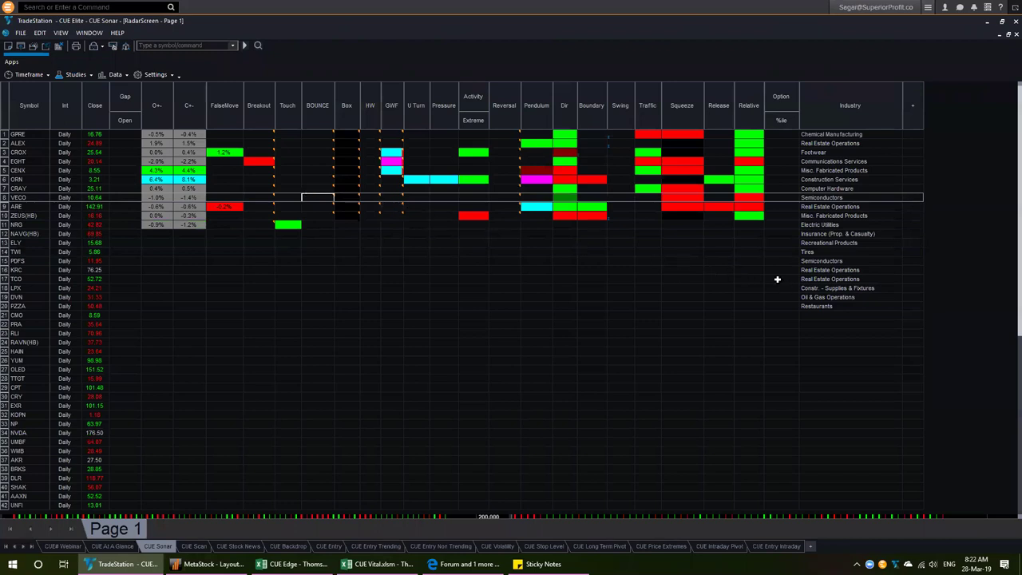
# - Sort the RadarScreen list so that the stocks with GWF signals come first
pyautogui.click(748, 273)
pyautogui.moveTo(611, 274); pyautogui.dragTo(480, 246)
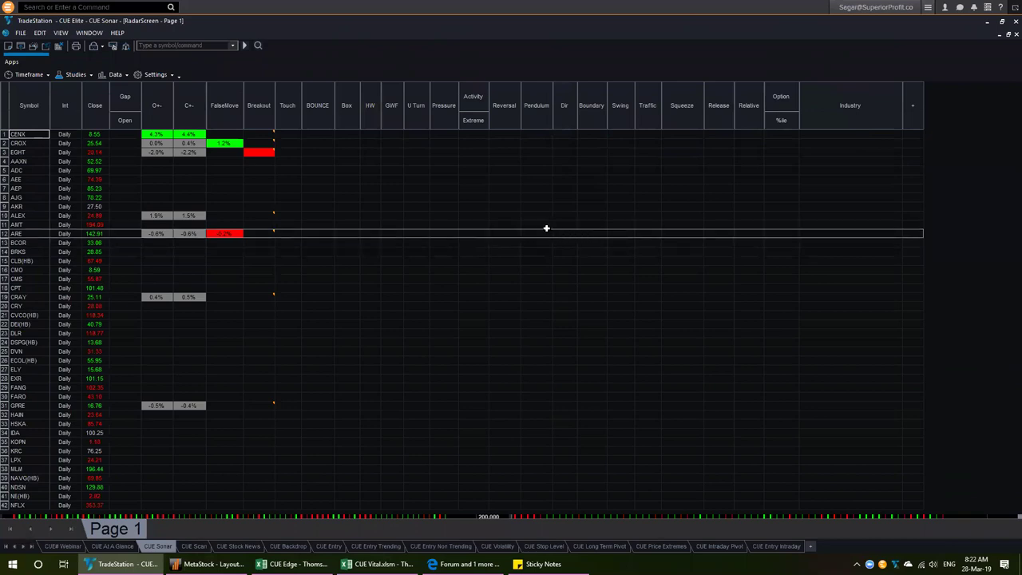
pyautogui.scroll(-1, 530, 220)
pyautogui.scroll(1, 530, 220)
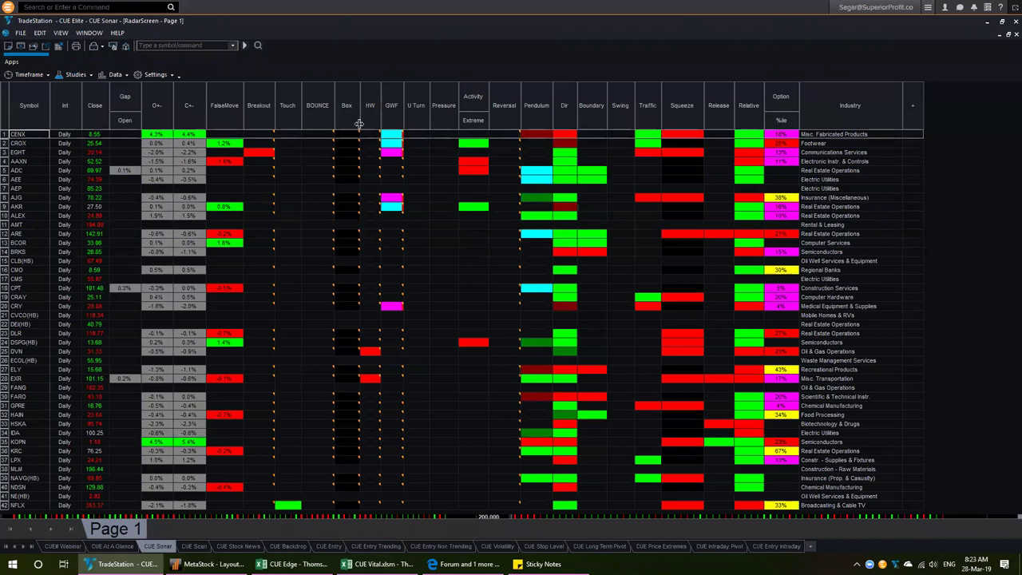
# - Examine the GWF, Touch and U Turn columns of the RadarScreen for trade signals on the pasted stocks
pyautogui.click(399, 152)
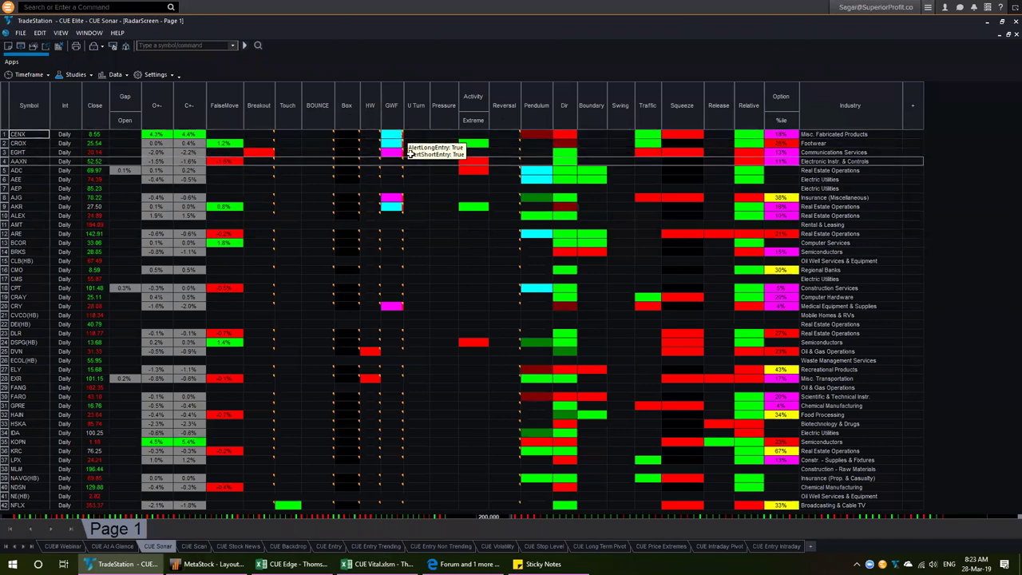
pyautogui.click(385, 133)
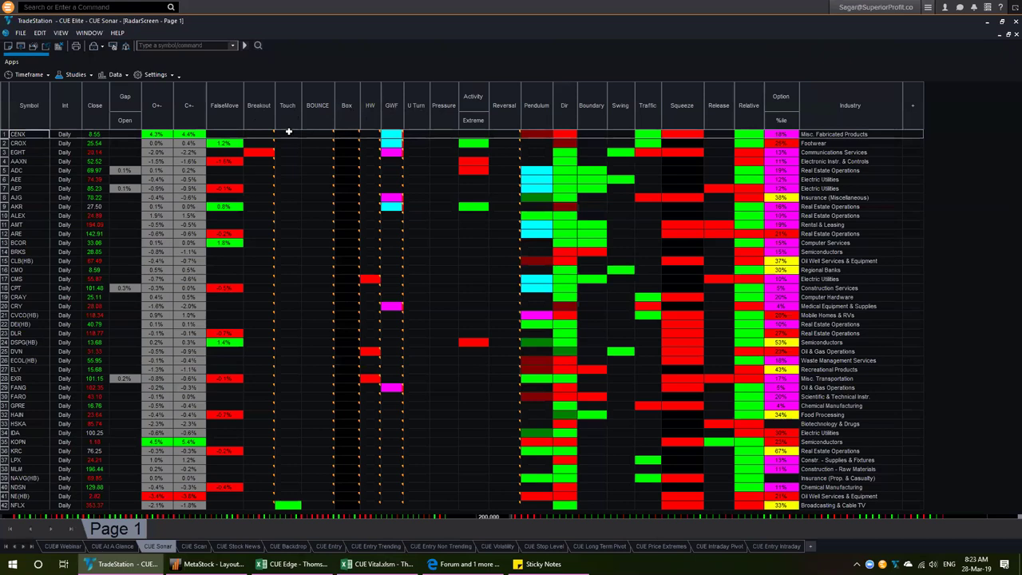
pyautogui.click(287, 140)
pyautogui.click(288, 134)
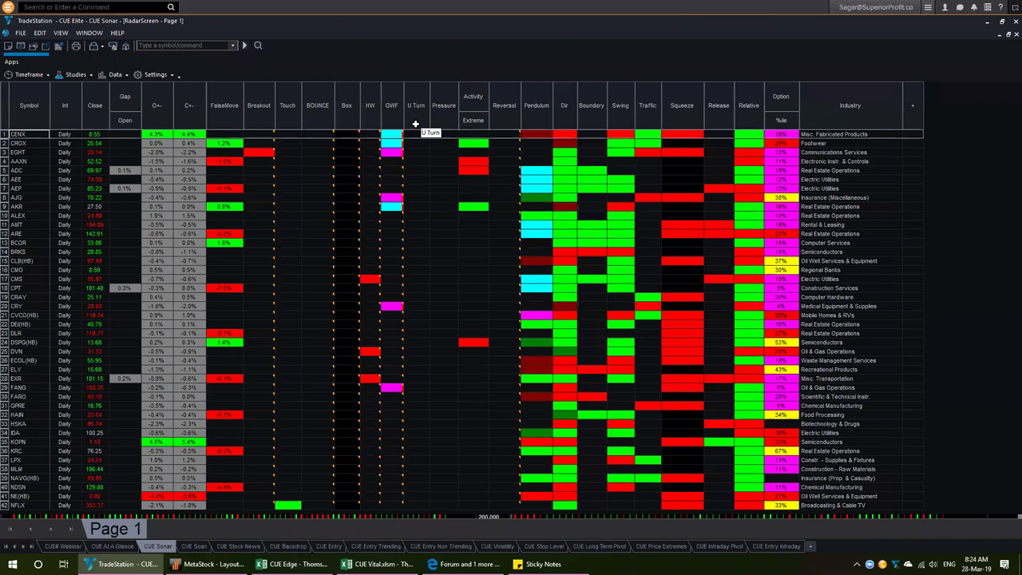
pyautogui.click(418, 151)
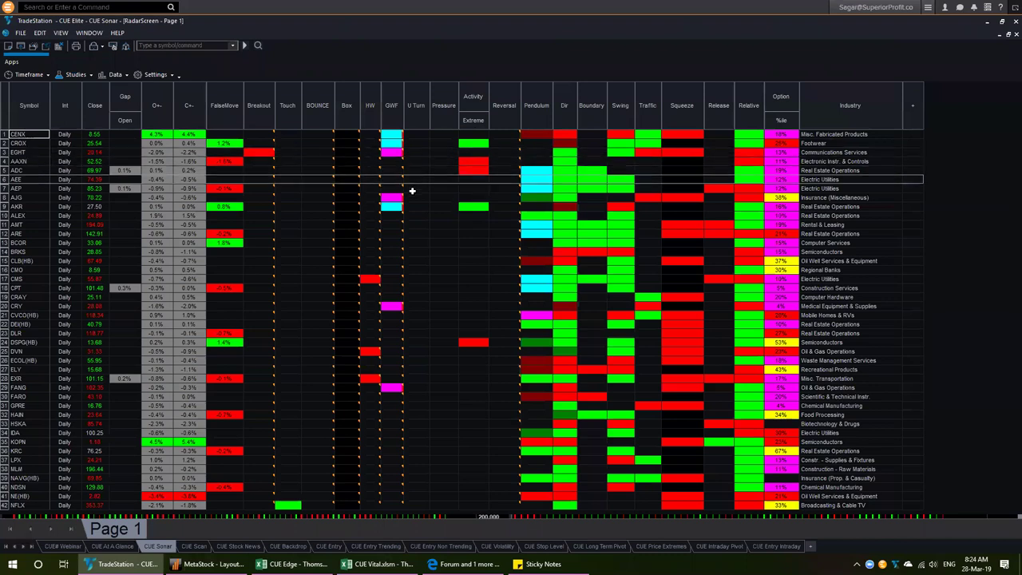
pyautogui.click(332, 197)
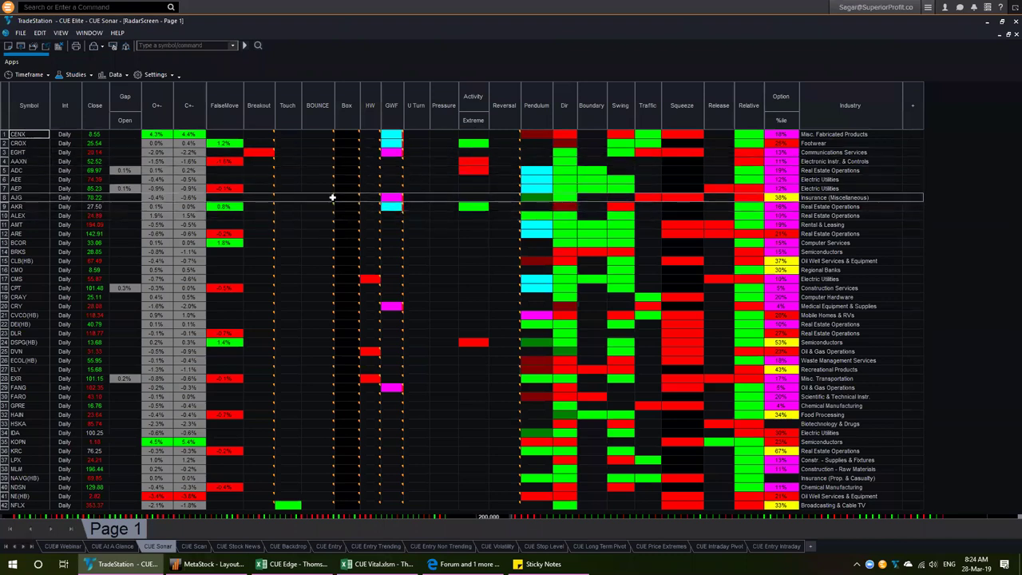
pyautogui.click(374, 190)
pyautogui.click(400, 182)
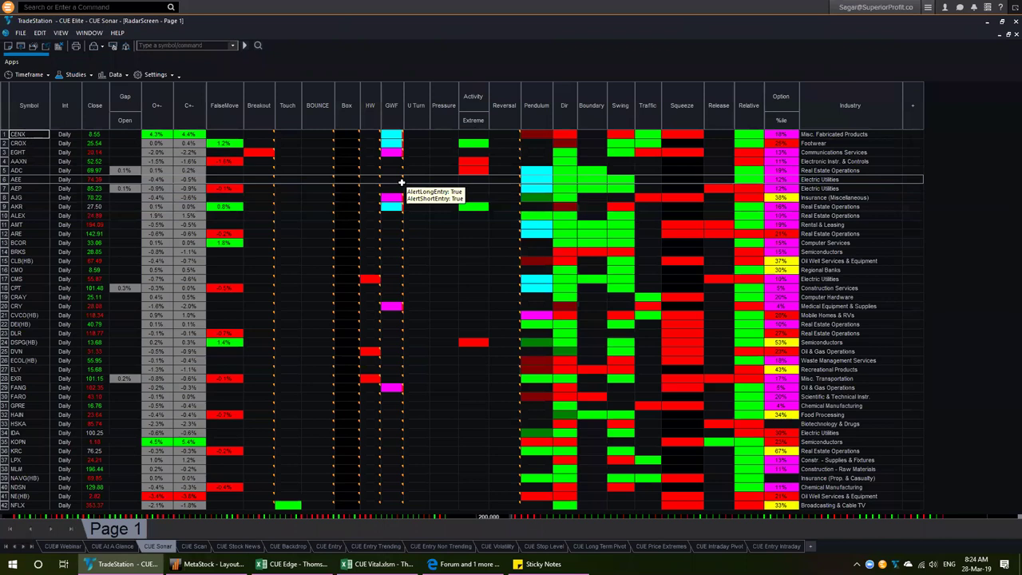
pyautogui.click(399, 172)
pyautogui.click(399, 161)
pyautogui.click(402, 152)
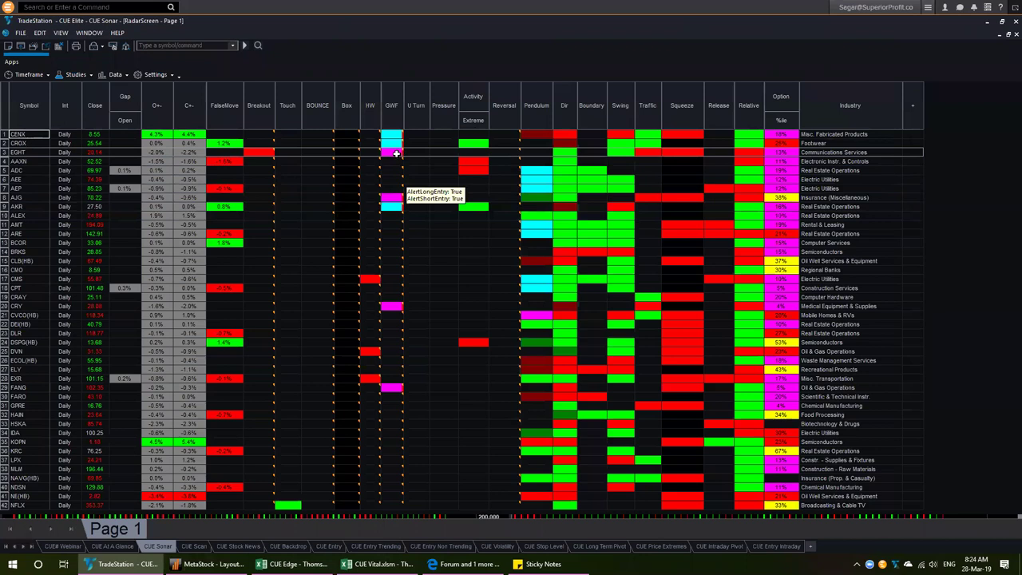
# - Sort the RadarScreen by GWF and view the AJG weekly and daily charts in the CUE# Webinar workspace
pyautogui.click(392, 94)
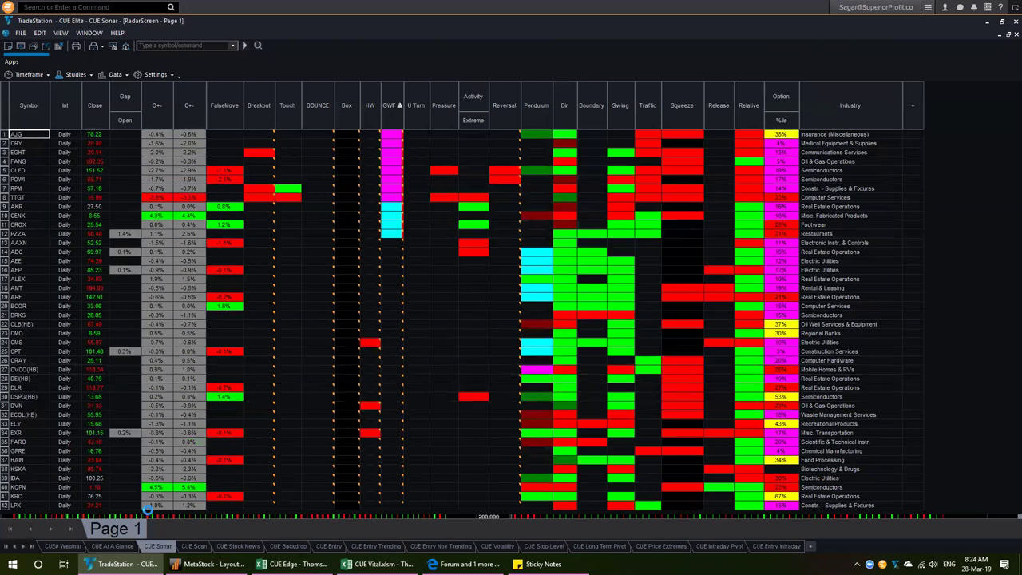
pyautogui.click(66, 546)
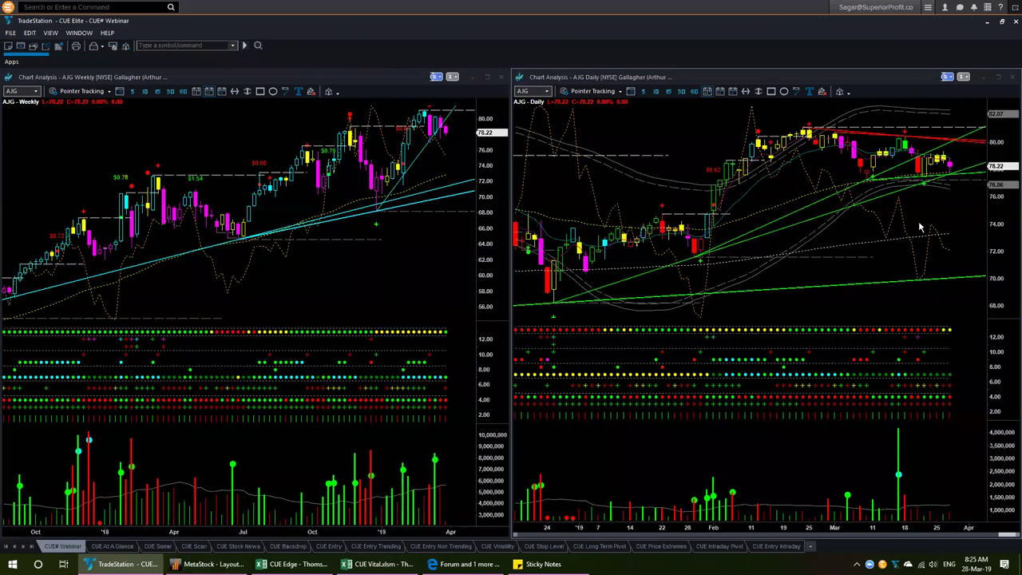
# - Copy the magenta GWF symbols AJG through TTGT from CUE Sonar into the daily watchlist of the CUE At A Glance workspace
pyautogui.click(160, 547)
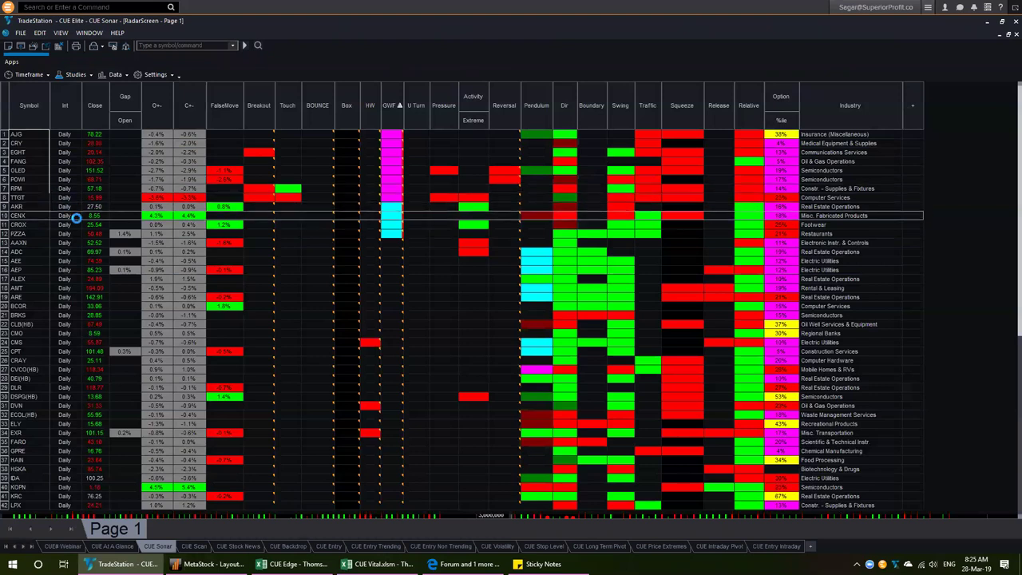
pyautogui.click(112, 546)
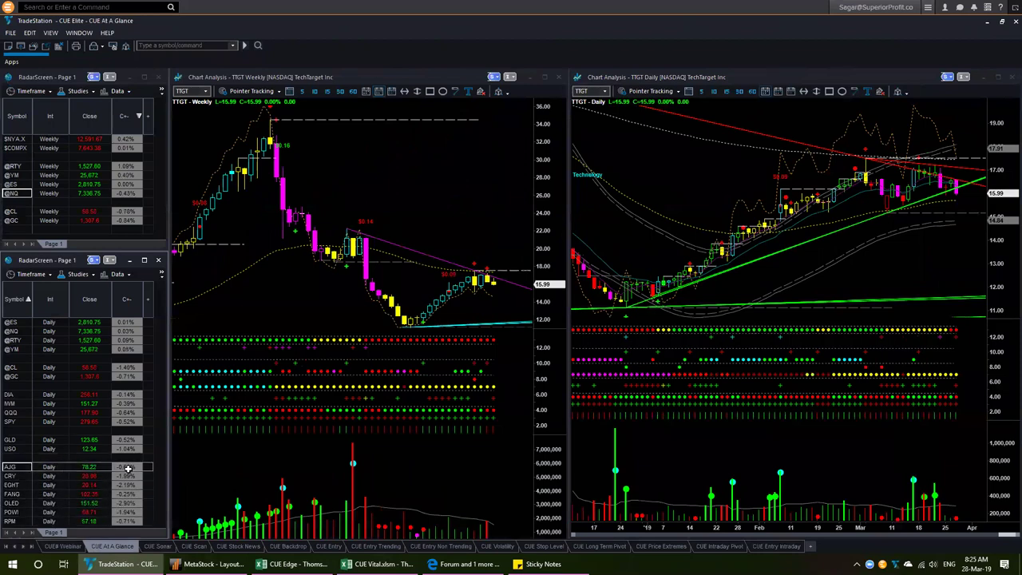
# - View the weekly and daily charts of the watchlist stocks CRY, EGHT, FANG and OLED one after another
pyautogui.click(8, 476)
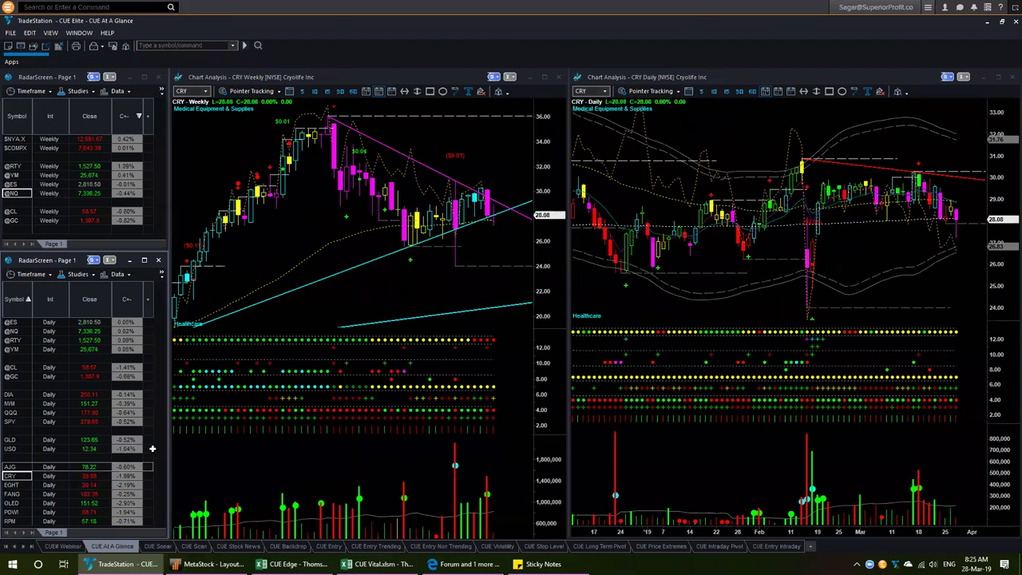
pyautogui.click(15, 486)
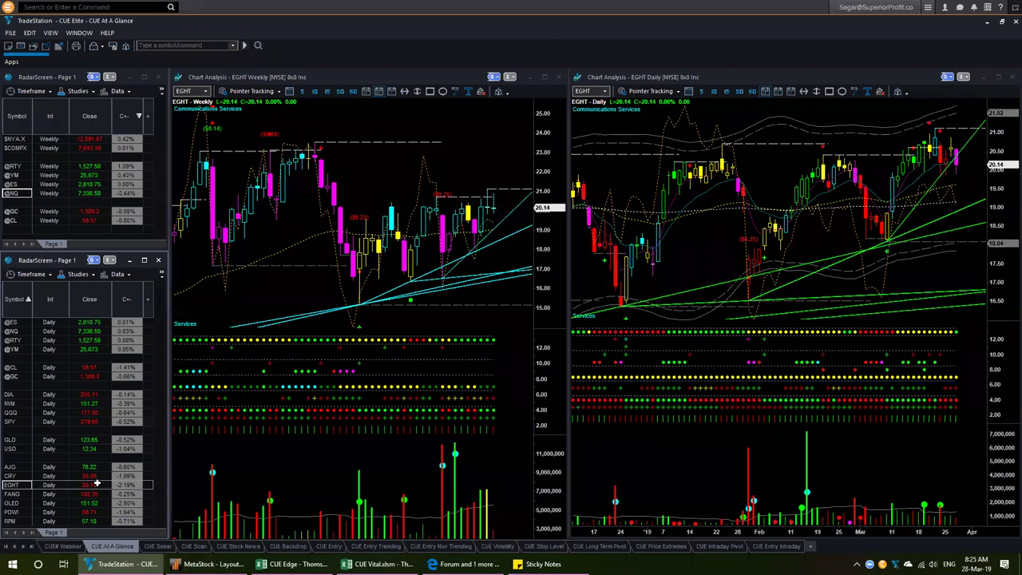
pyautogui.click(20, 496)
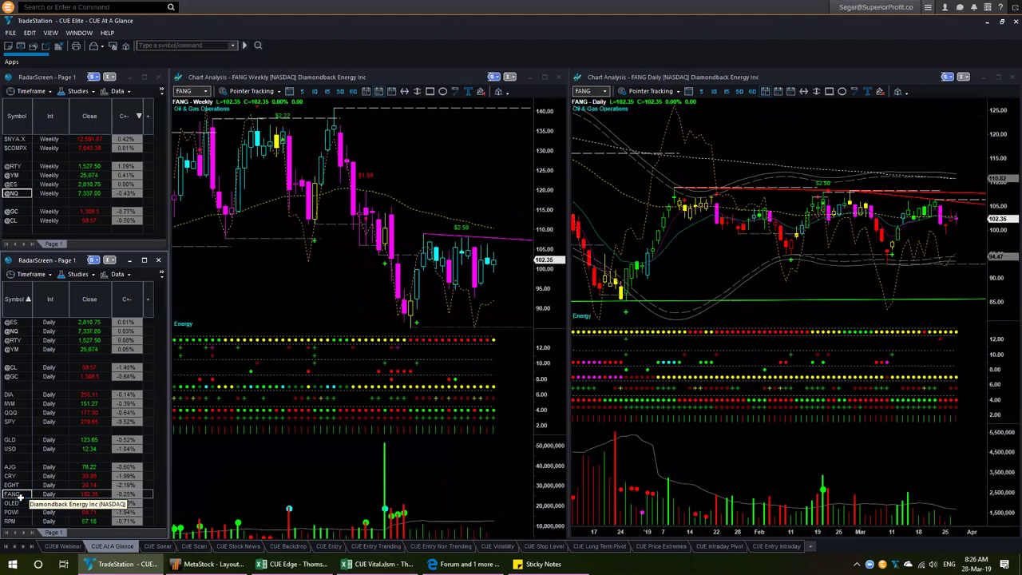
pyautogui.click(15, 503)
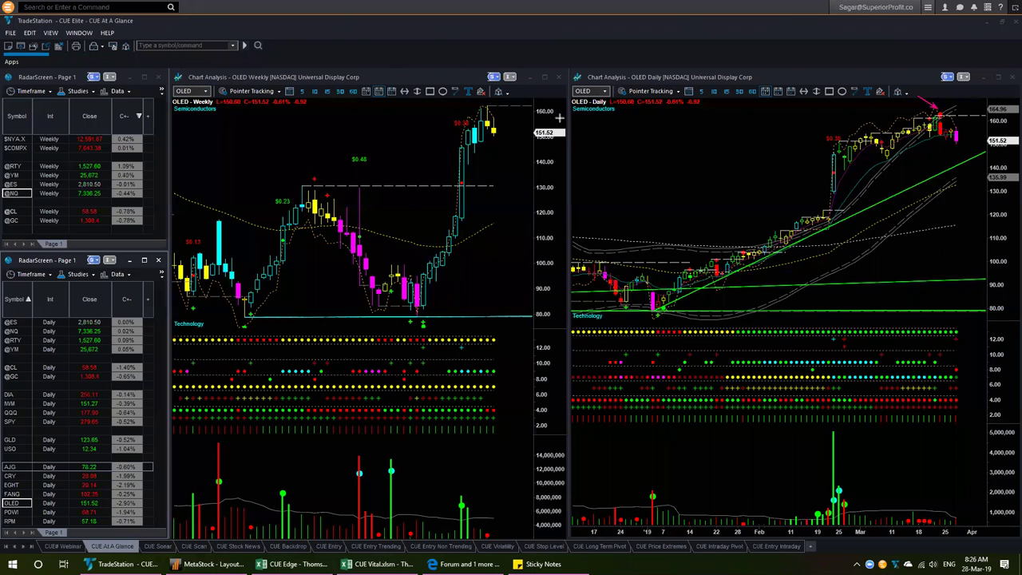
# - Point out OLED's weekly and daily highs, latest daily candle and Semiconductors label with temporary arrows, and clear the arrows
pyautogui.moveTo(526, 95); pyautogui.dragTo(496, 110)
pyautogui.moveTo(975, 95); pyautogui.dragTo(945, 112)
pyautogui.moveTo(958, 142); pyautogui.dragTo(963, 158)
pyautogui.moveTo(595, 136); pyautogui.dragTo(588, 119)
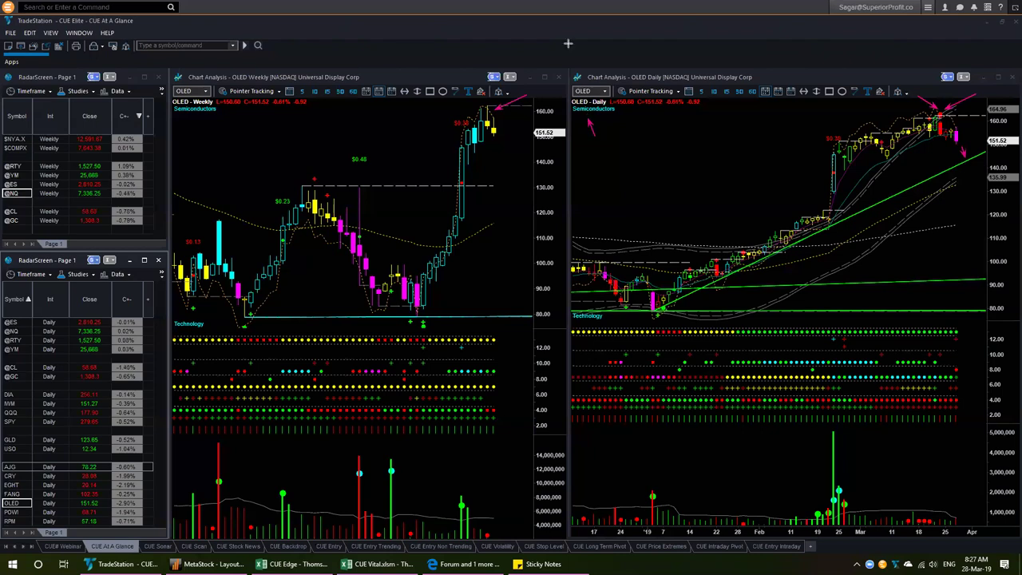
pyautogui.press('e')
pyautogui.moveTo(958, 93); pyautogui.dragTo(943, 109)
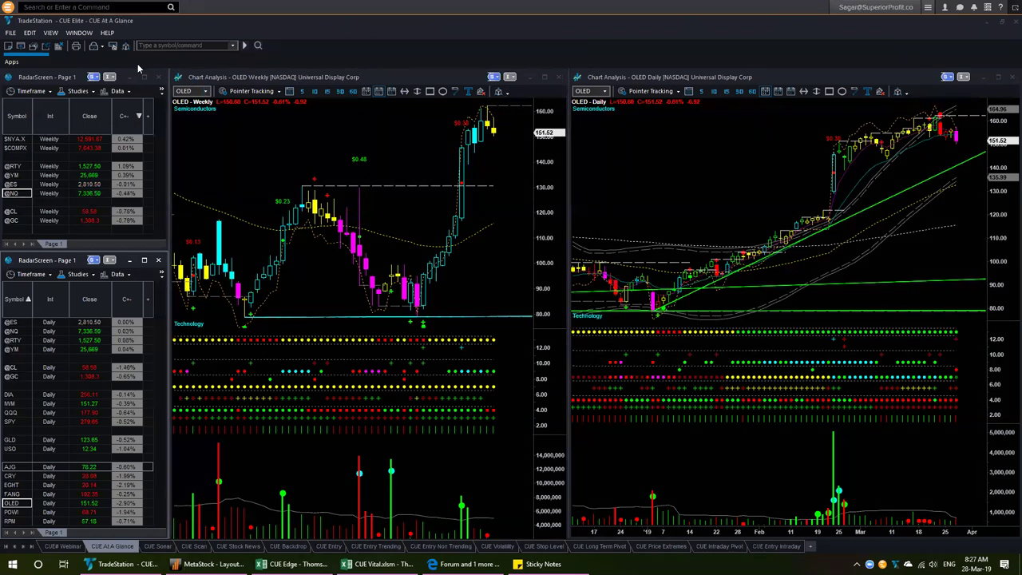
# - Switch to the CUE Vital workbook, set the root stock to OLED.O, and start streaming its data
pyautogui.click(377, 563)
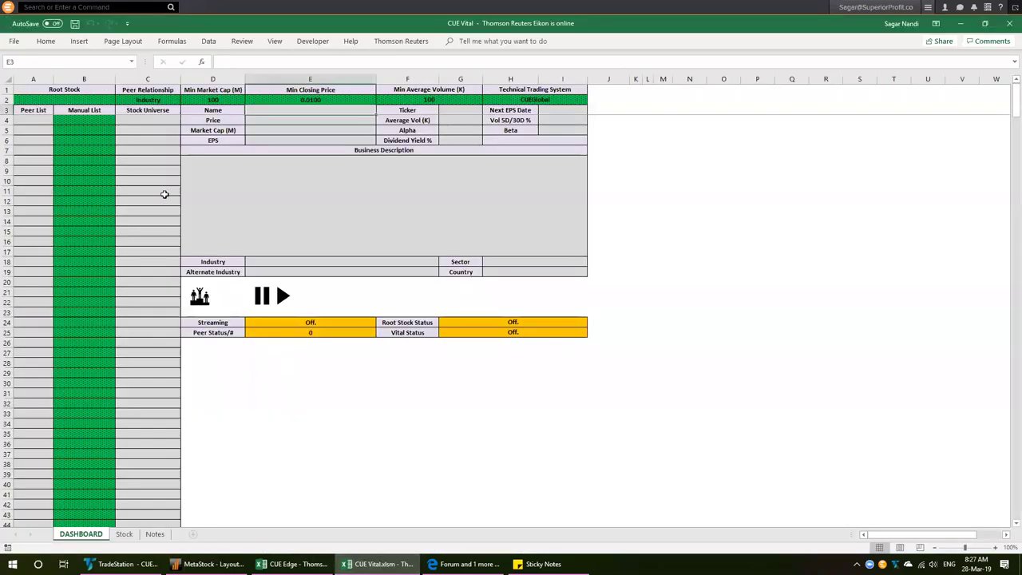
pyautogui.click(66, 99)
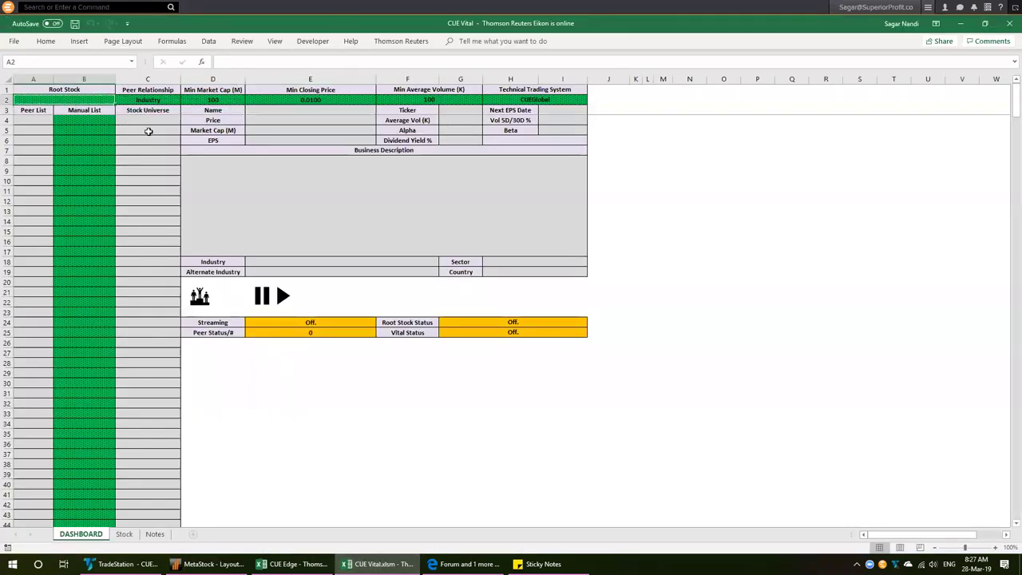
pyautogui.write('OLDE')
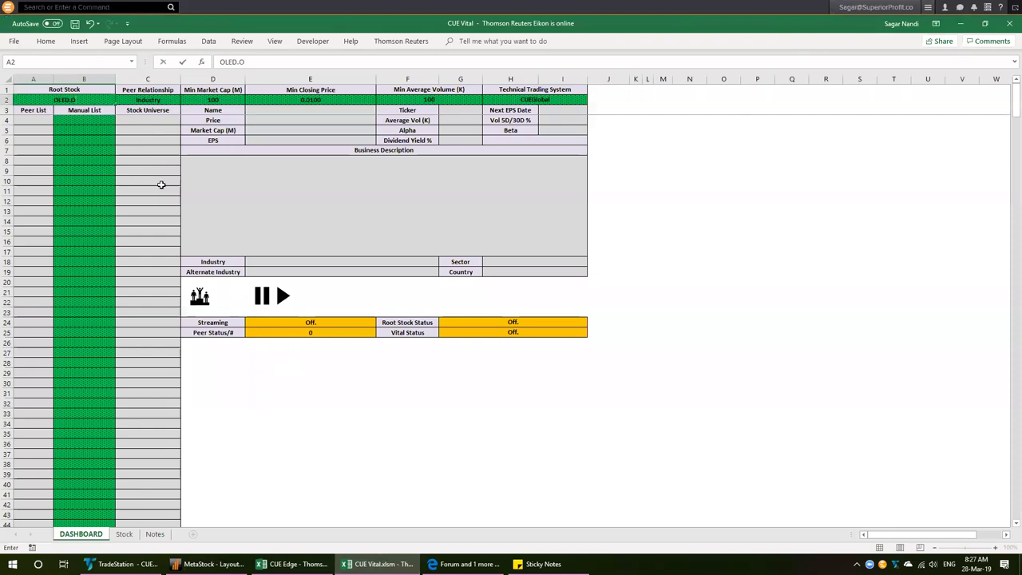
pyautogui.click(283, 297)
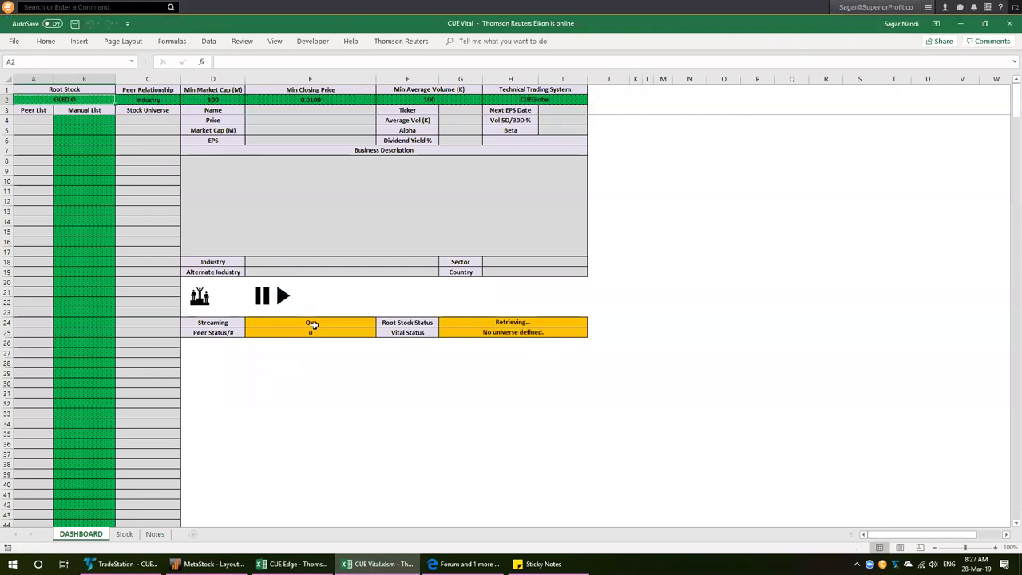
pyautogui.click(313, 322)
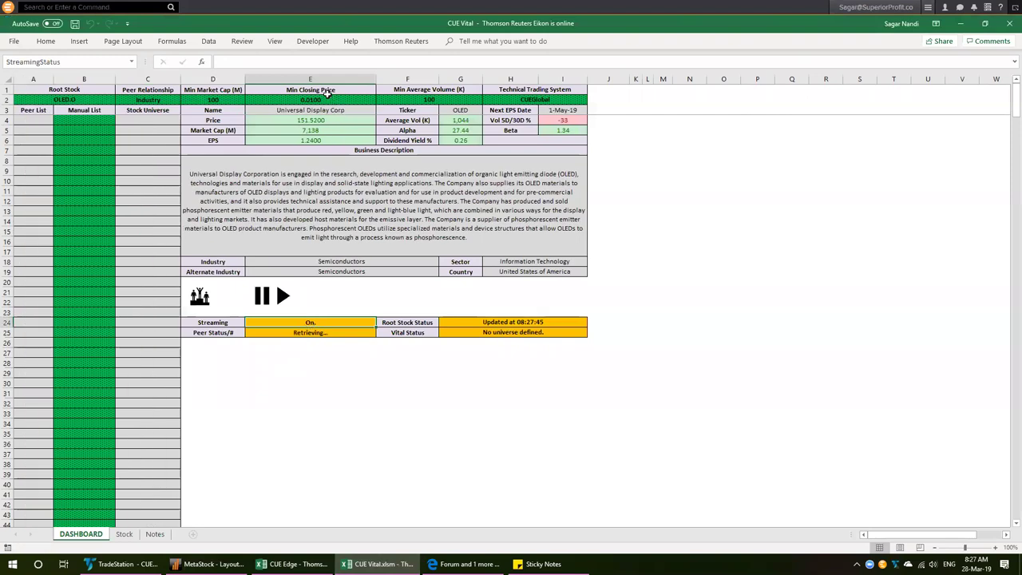
# - Review OLED's company profile, its peer list, and the vital and peer statuses on the dashboard
pyautogui.moveTo(320, 102); pyautogui.dragTo(377, 218)
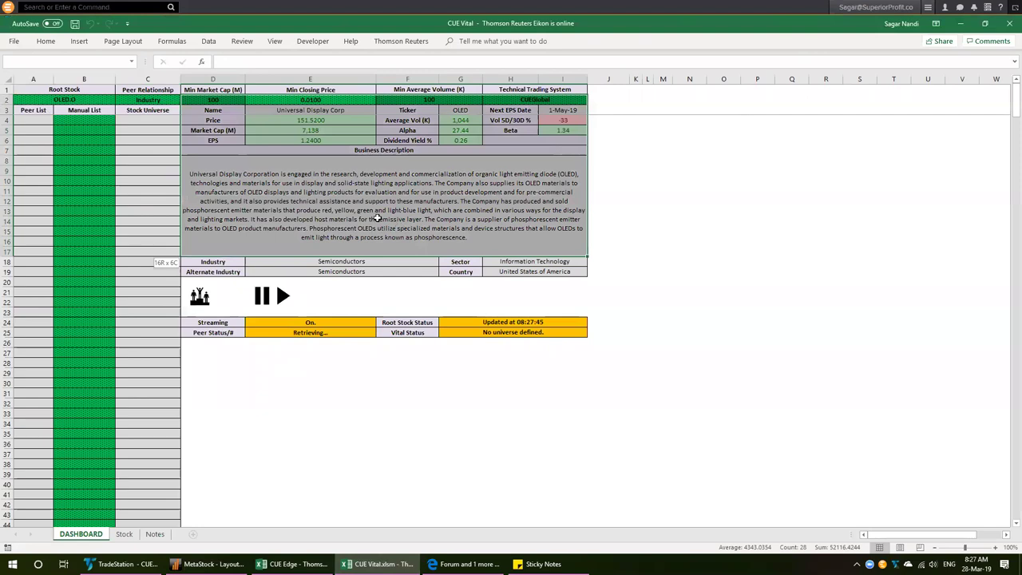
pyautogui.moveTo(38, 120); pyautogui.dragTo(46, 261)
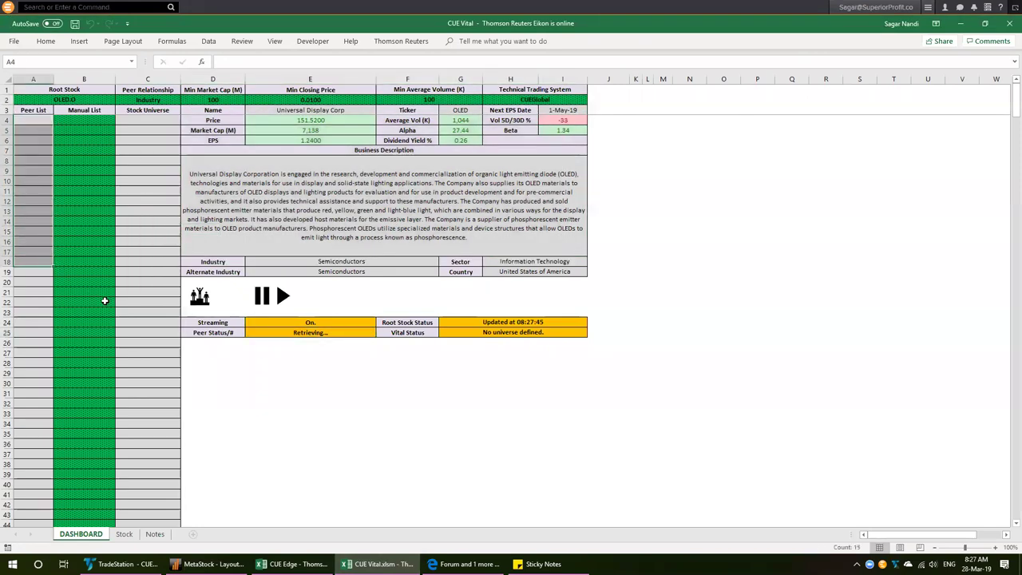
pyautogui.click(494, 332)
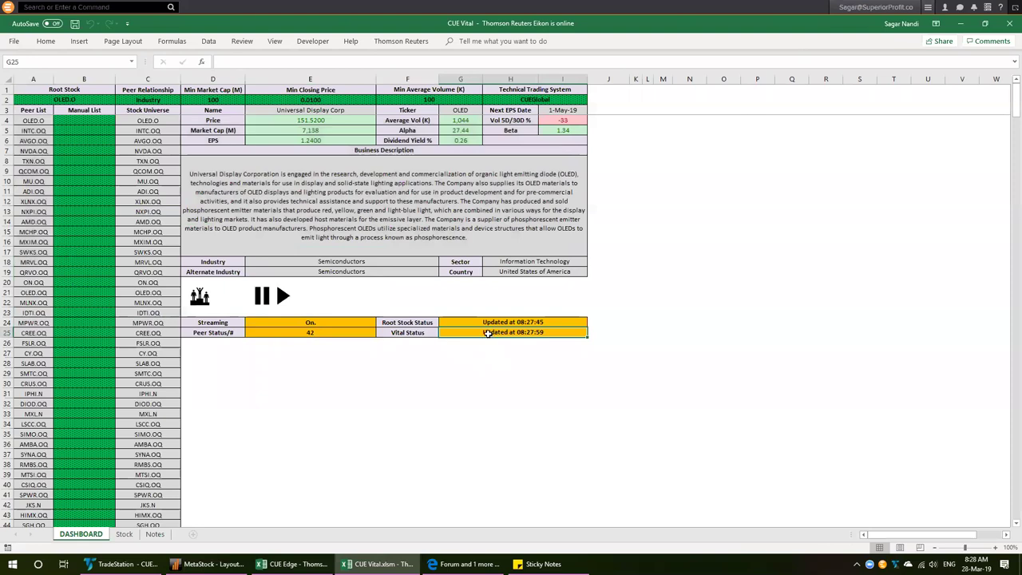
pyautogui.click(310, 332)
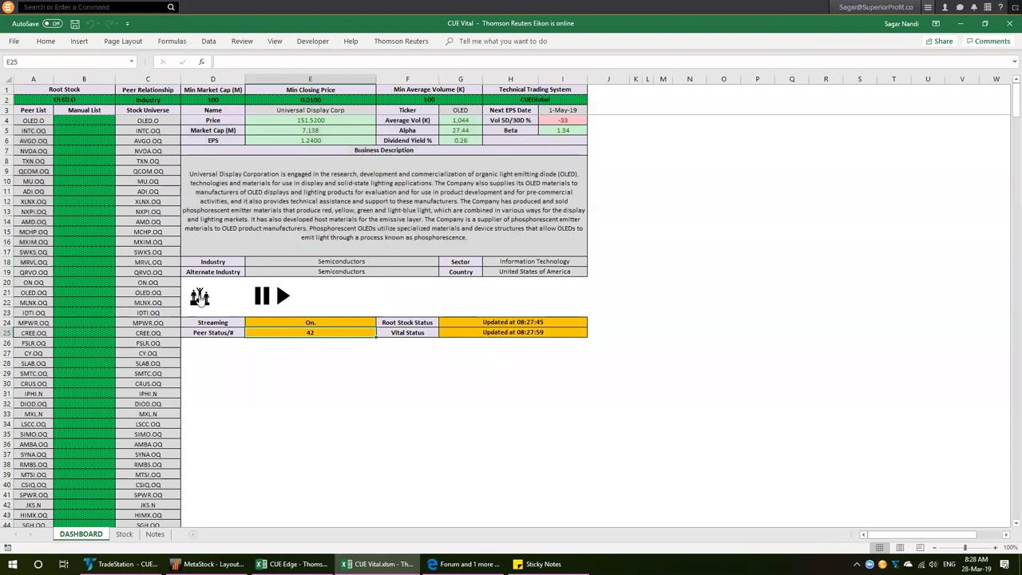
# - Open the peer comparison on the Stock sheet and examine OLED.O's valuation and latest-quarter EPS figures
pyautogui.click(200, 297)
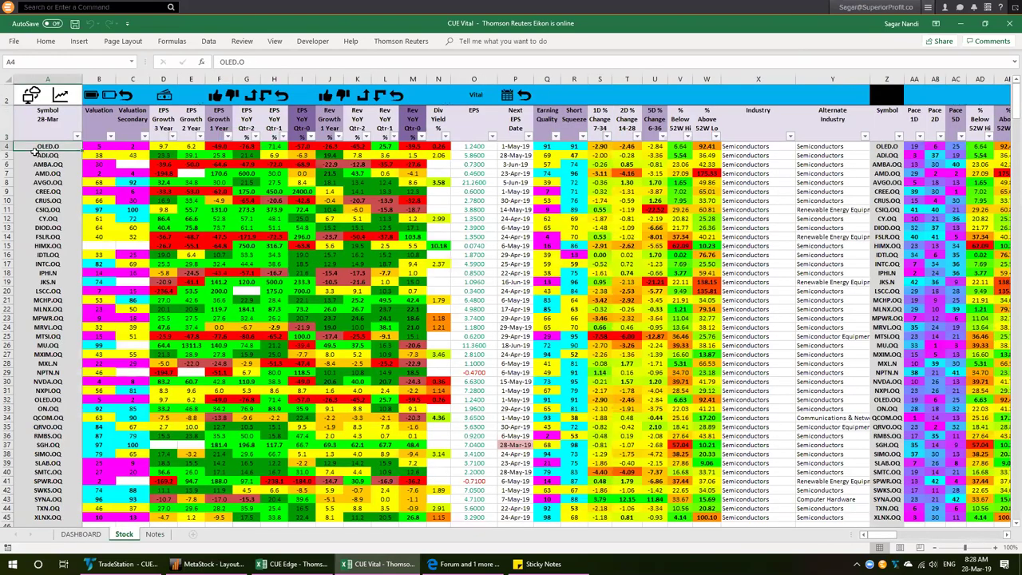
pyautogui.click(7, 146)
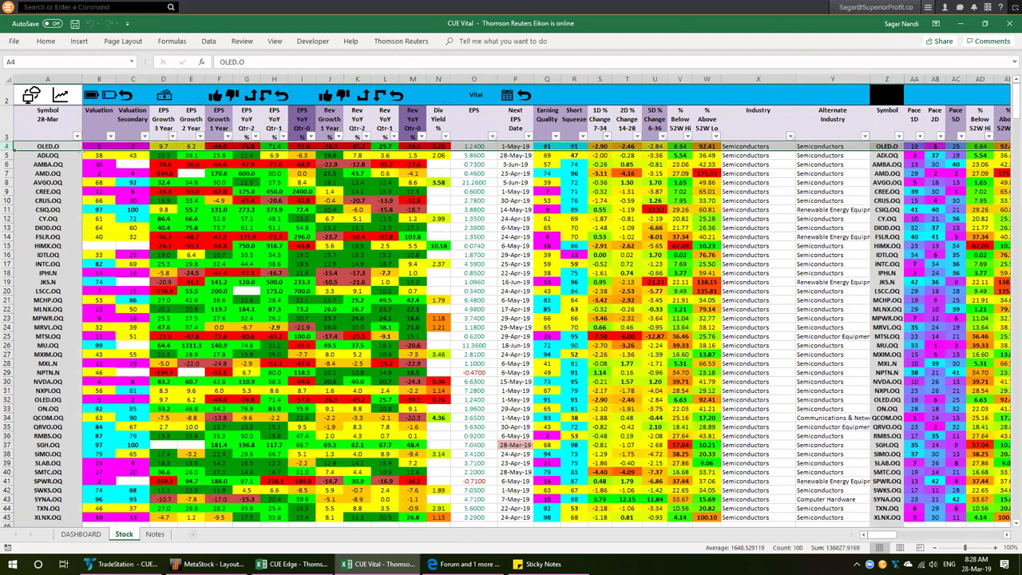
pyautogui.moveTo(82, 148); pyautogui.dragTo(59, 164)
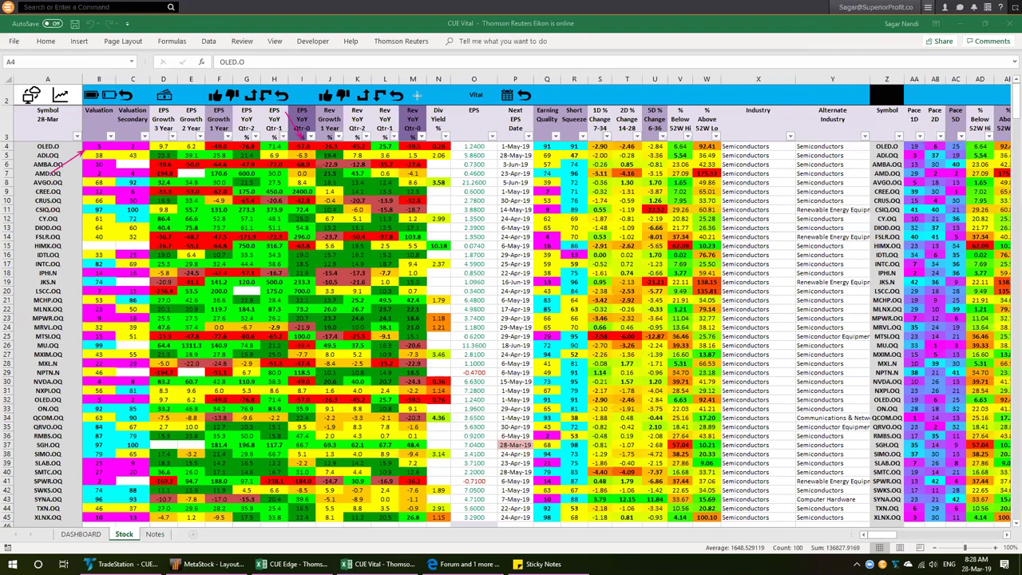
pyautogui.press('Escape')
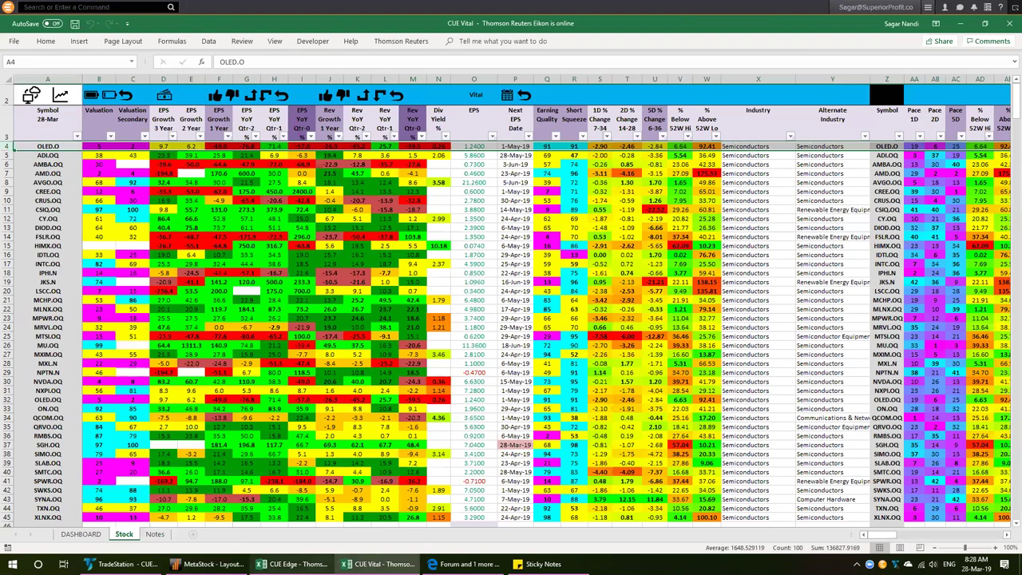
# - Switch to the CUE Edge workbook, filter the Industry sheet's industries by SEMI, and select the Semiconductors row
pyautogui.moveTo(291, 564)
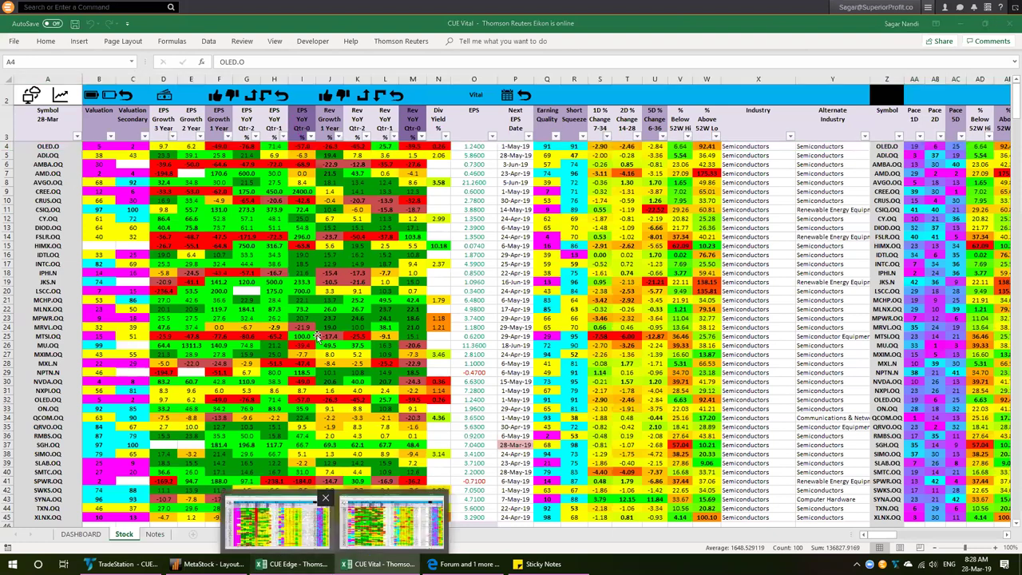
pyautogui.click(278, 522)
pyautogui.click(202, 535)
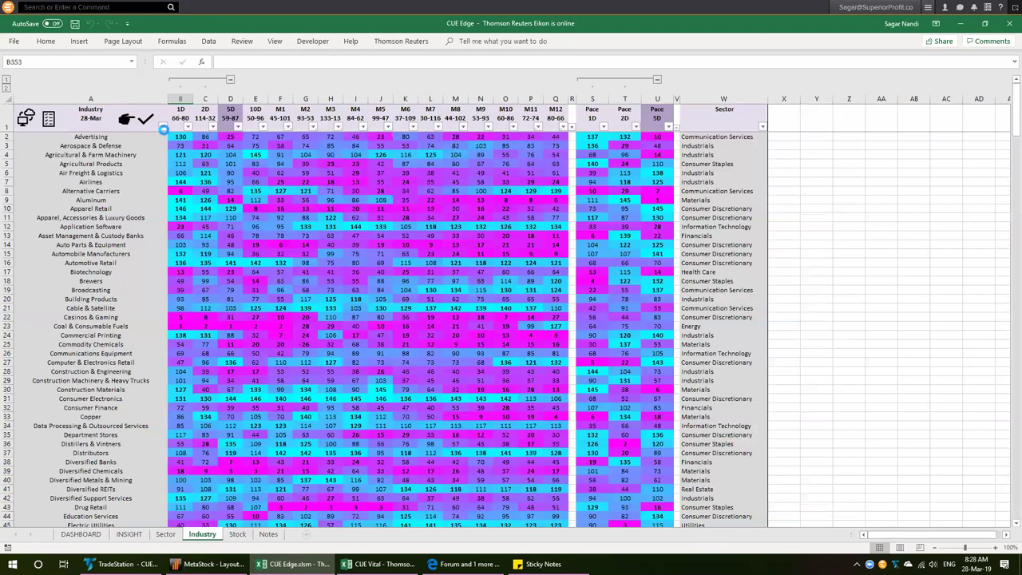
pyautogui.click(162, 126)
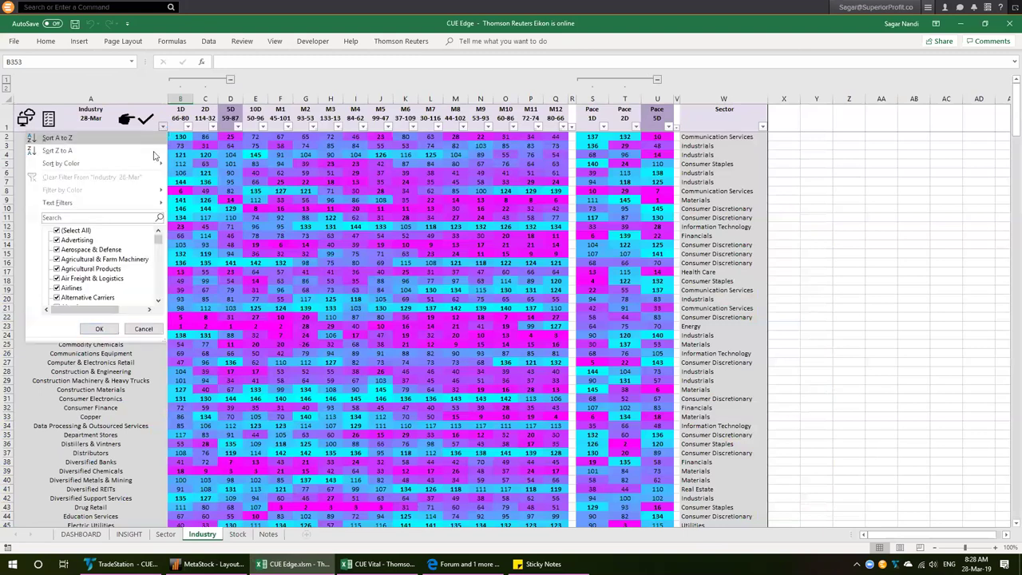
pyautogui.write('SEMI')
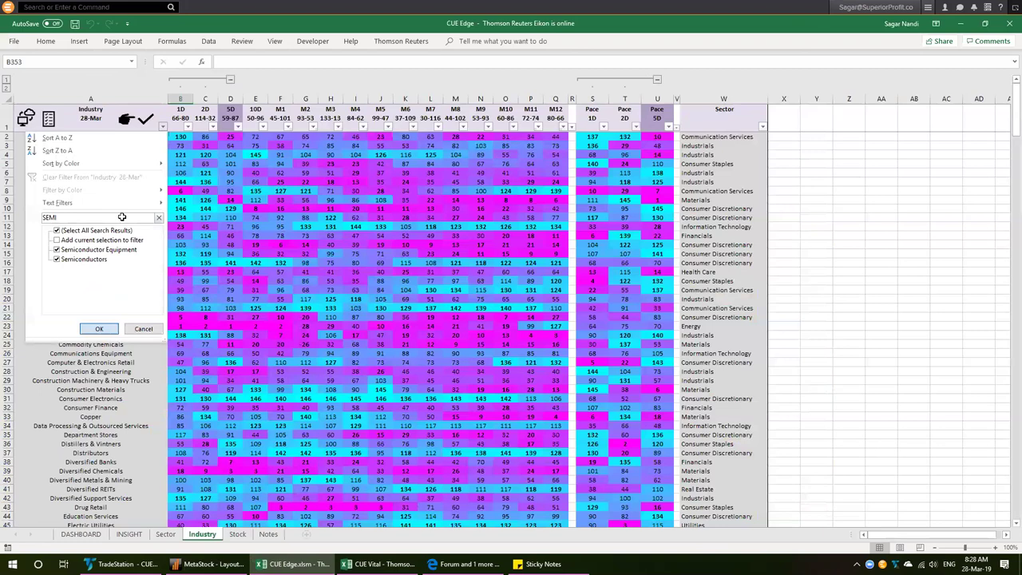
pyautogui.press('Return')
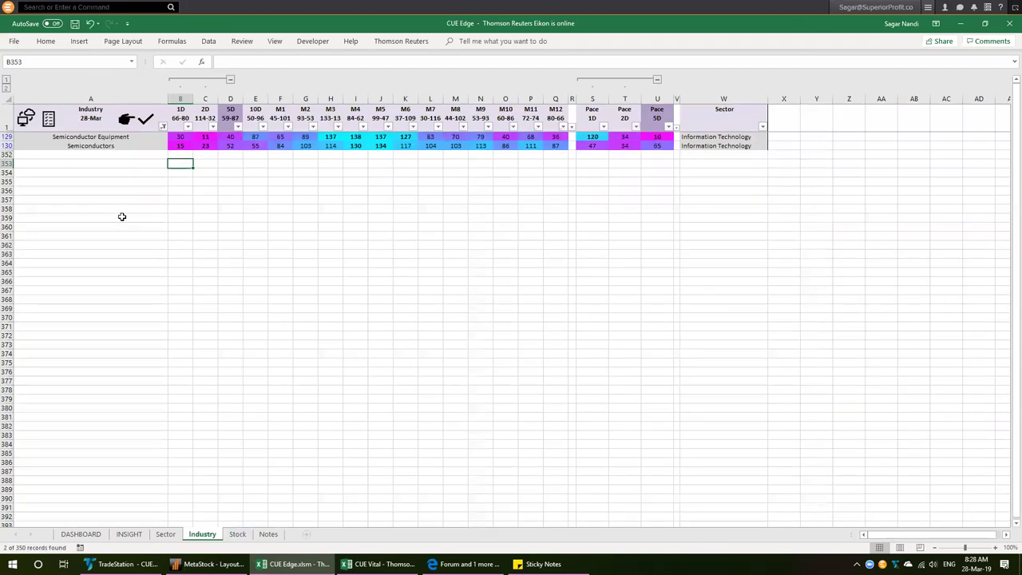
pyautogui.click(142, 146)
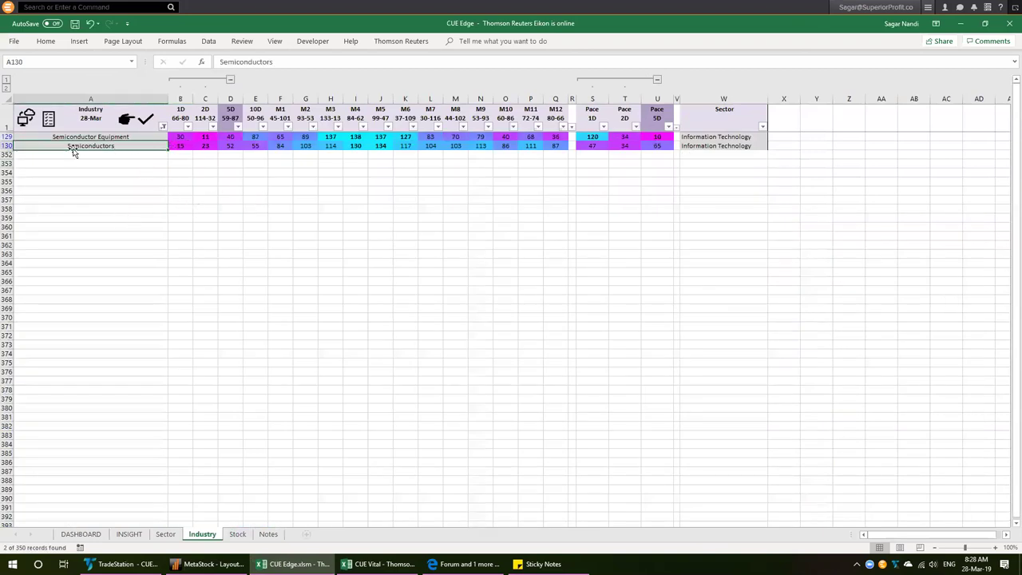
pyautogui.click(7, 147)
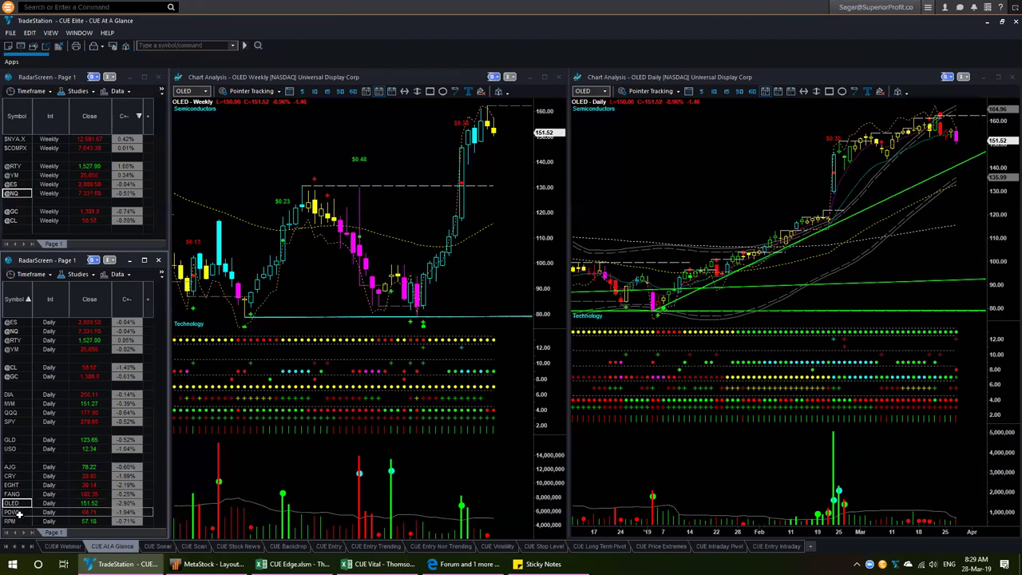
# - Back in TradeStation, view the weekly and daily charts of the remaining watchlist stocks POWI, RPM and TTGT
pyautogui.scroll(-1, 59, 496)
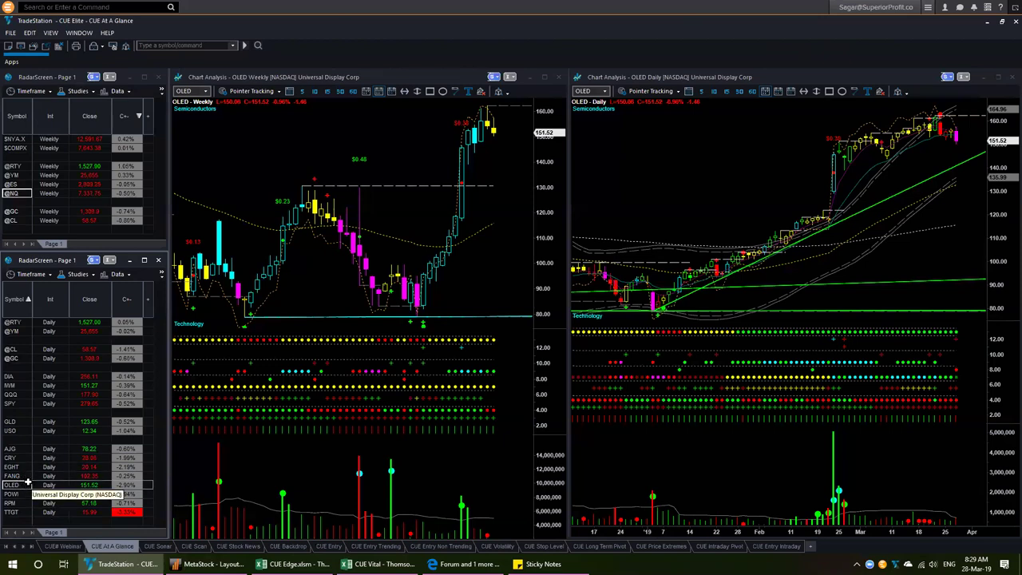
pyautogui.click(20, 494)
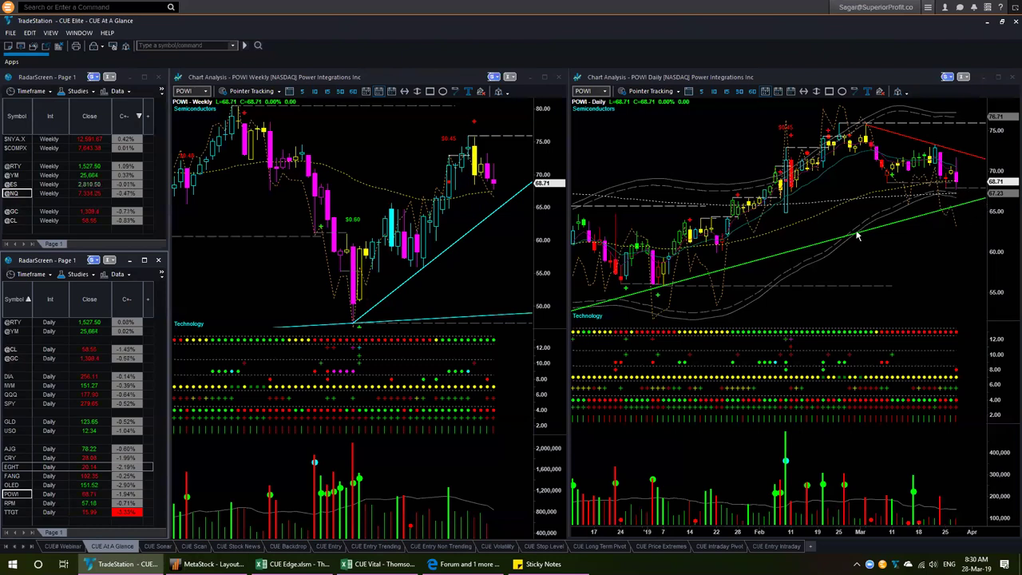
pyautogui.click(14, 503)
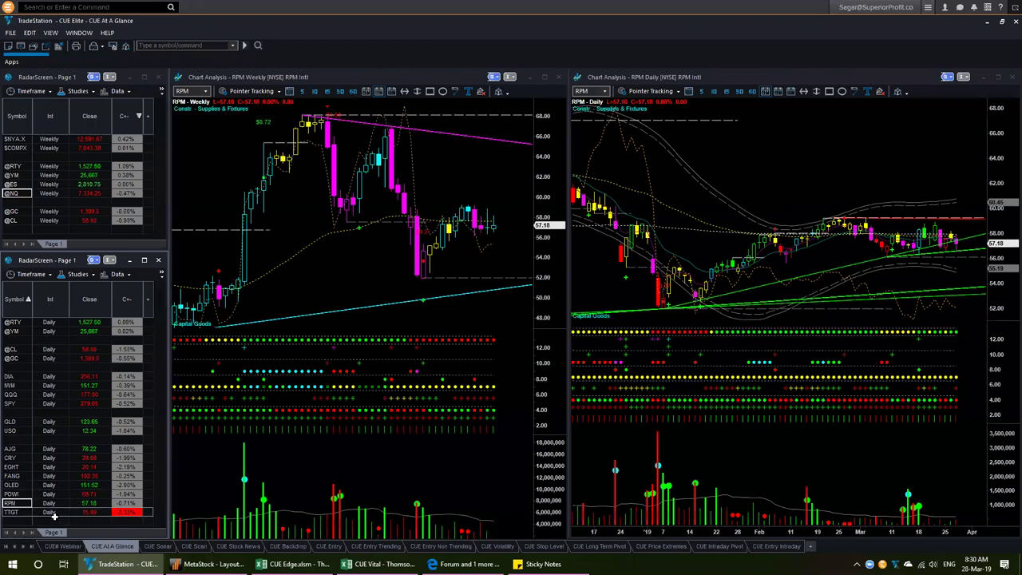
pyautogui.click(17, 512)
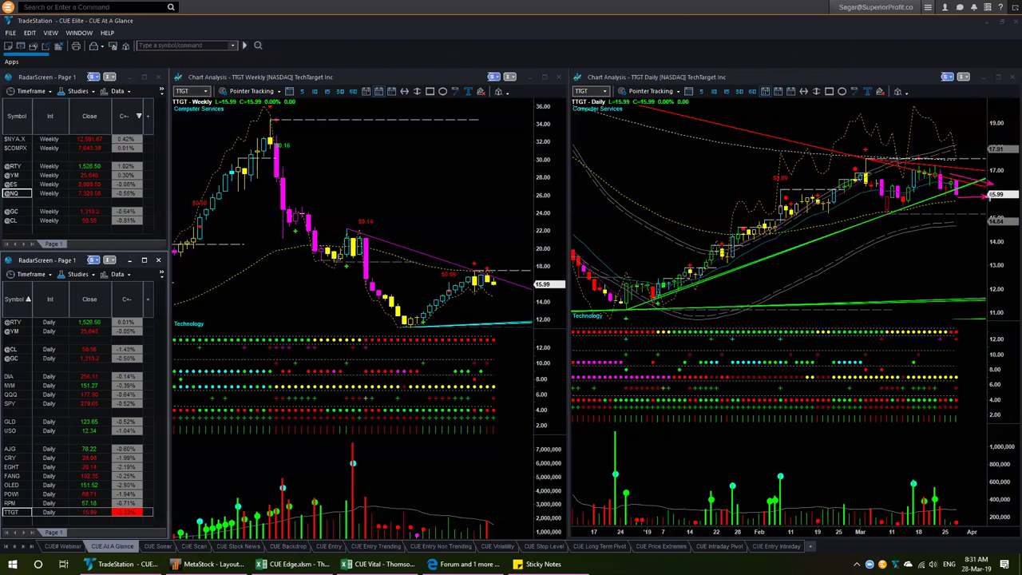
# - Point out trend lines, price levels, recent candles and the signal dots on TTGT's charts with temporary arrows, and clear them
pyautogui.moveTo(953, 224); pyautogui.dragTo(991, 217)
pyautogui.moveTo(452, 259); pyautogui.dragTo(523, 282)
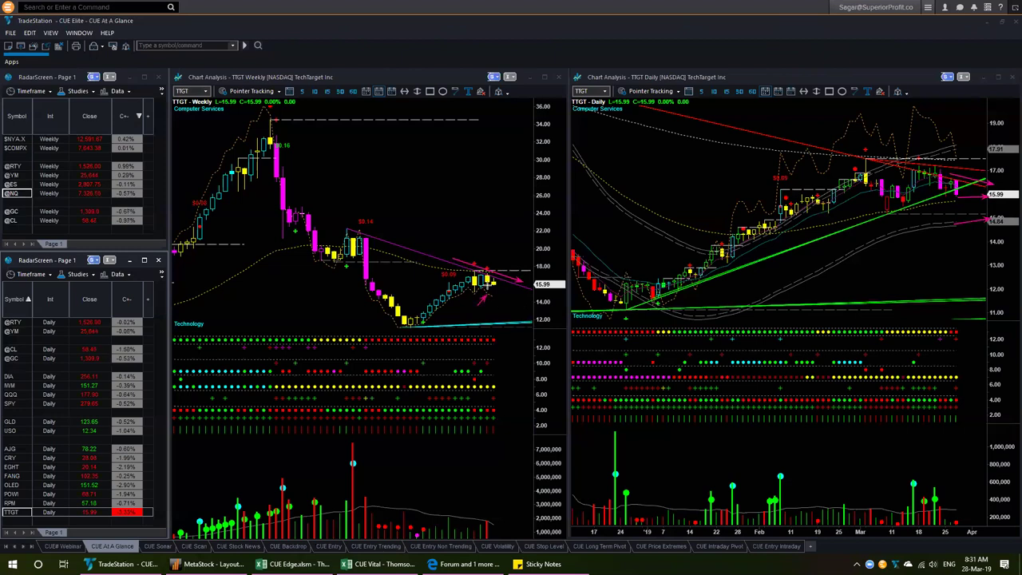
pyautogui.moveTo(519, 312); pyautogui.dragTo(500, 290)
pyautogui.moveTo(977, 322); pyautogui.dragTo(958, 338)
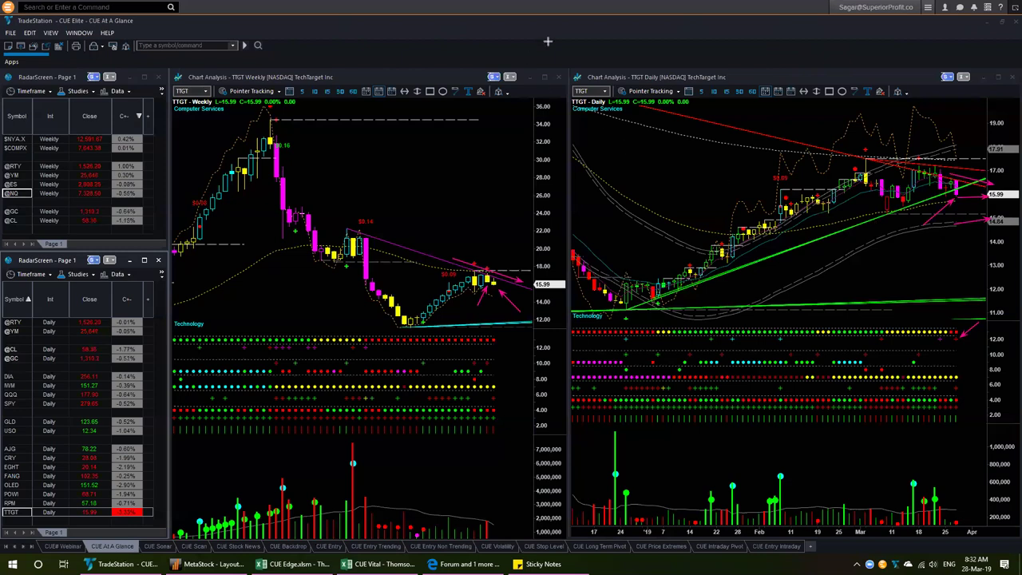
pyautogui.press('e')
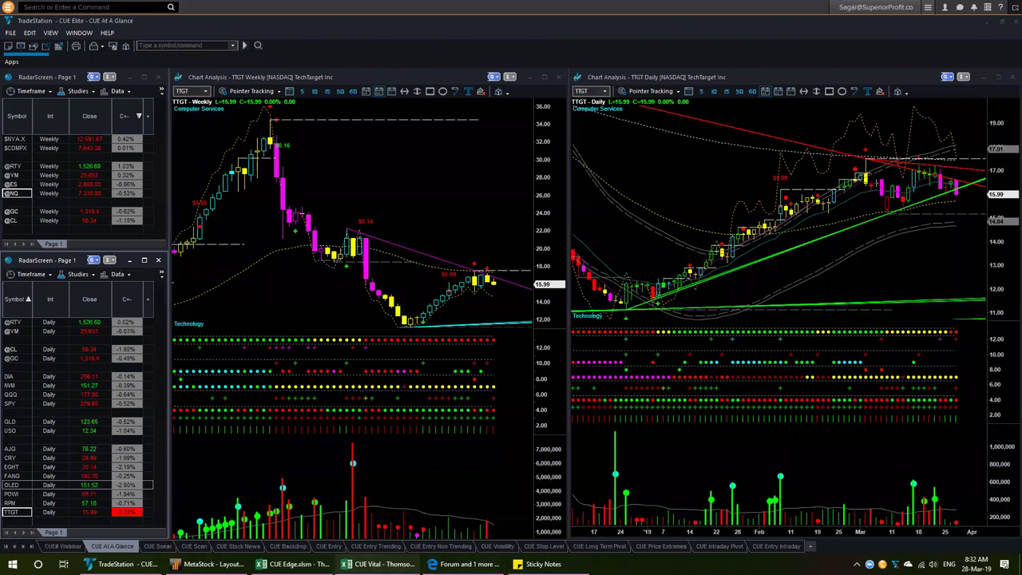
# - Switch to the CUE Vital workbook, set the root stock on the dashboard to TTGT.O, and check its industry
pyautogui.hotkey('alt', 'Tab')
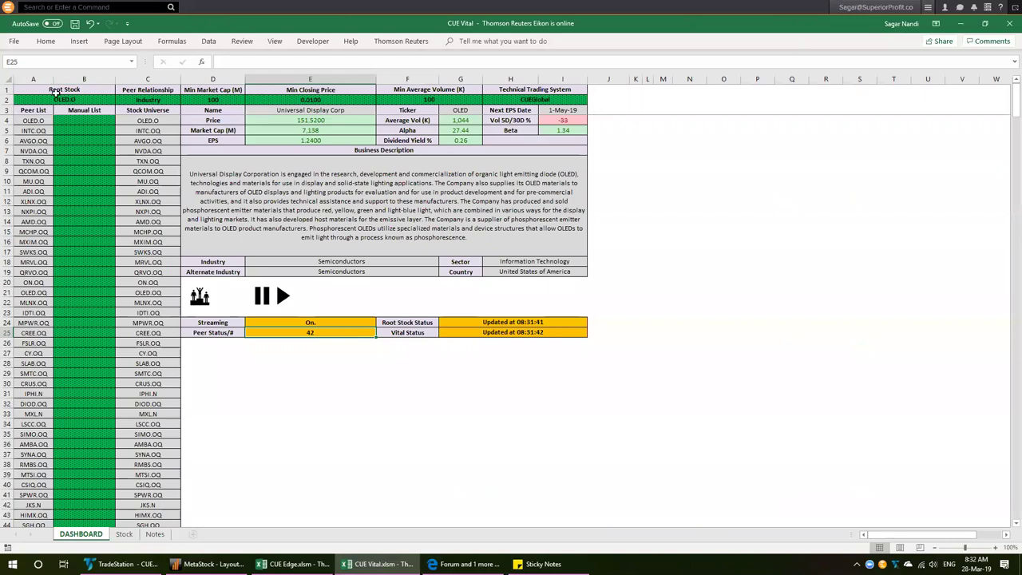
pyautogui.click(58, 99)
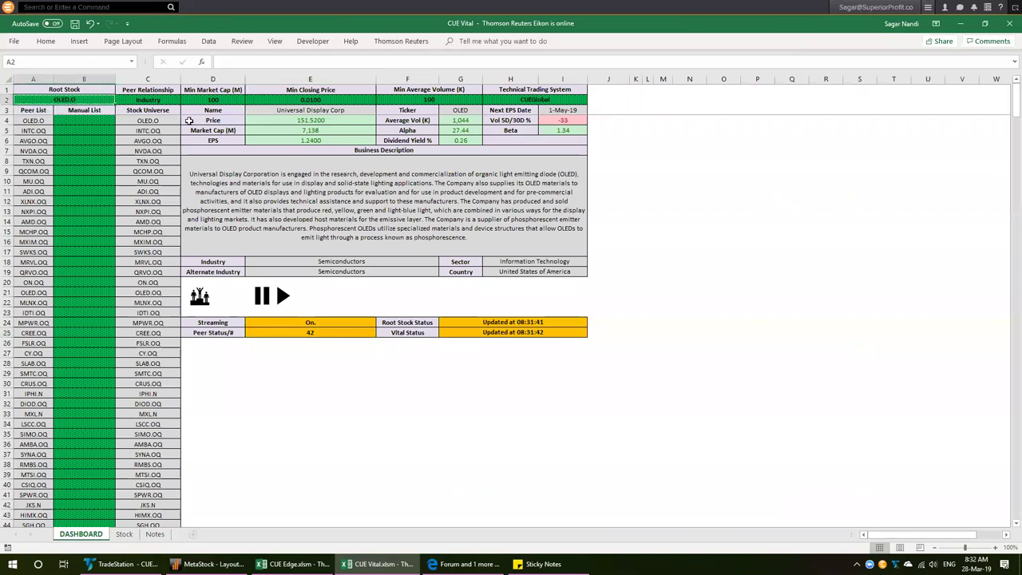
pyautogui.write('tt')
pyautogui.write('TT')
pyautogui.write('GT.O')
pyautogui.press('Return')
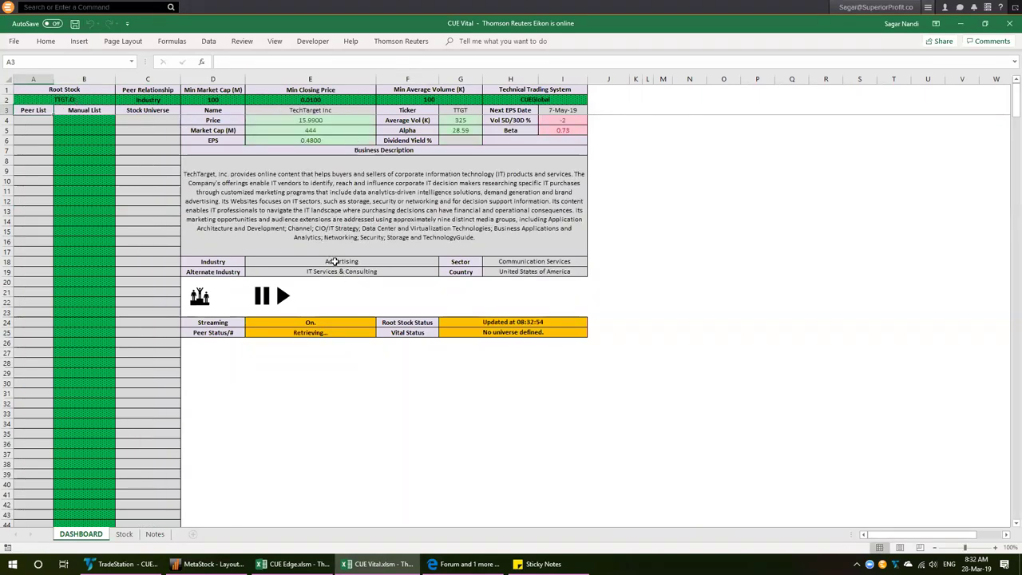
pyautogui.click(334, 261)
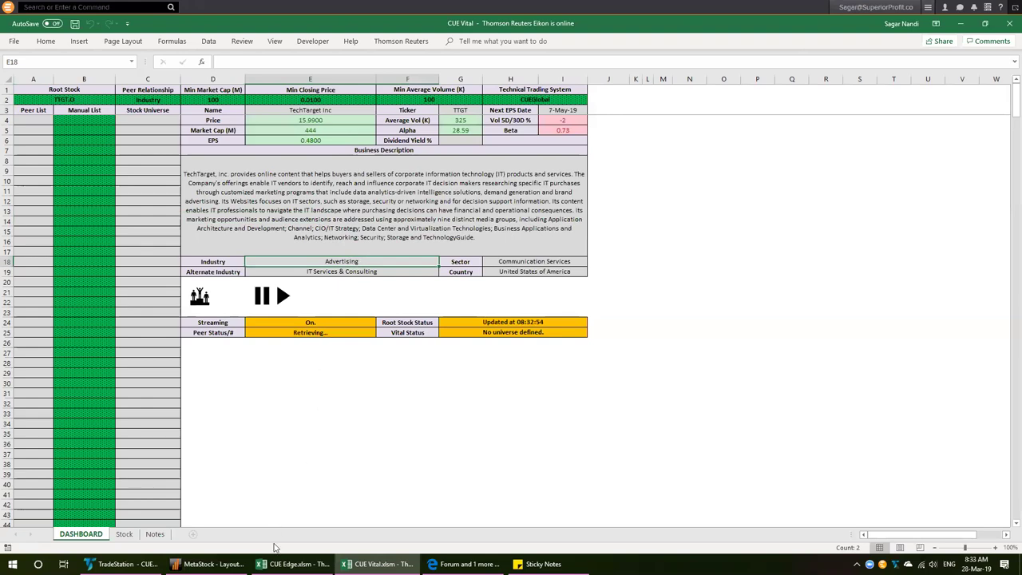
# - Switch to the CUE Edge workbook and filter the Industry sheet to show only the Advertising industry
pyautogui.click(292, 564)
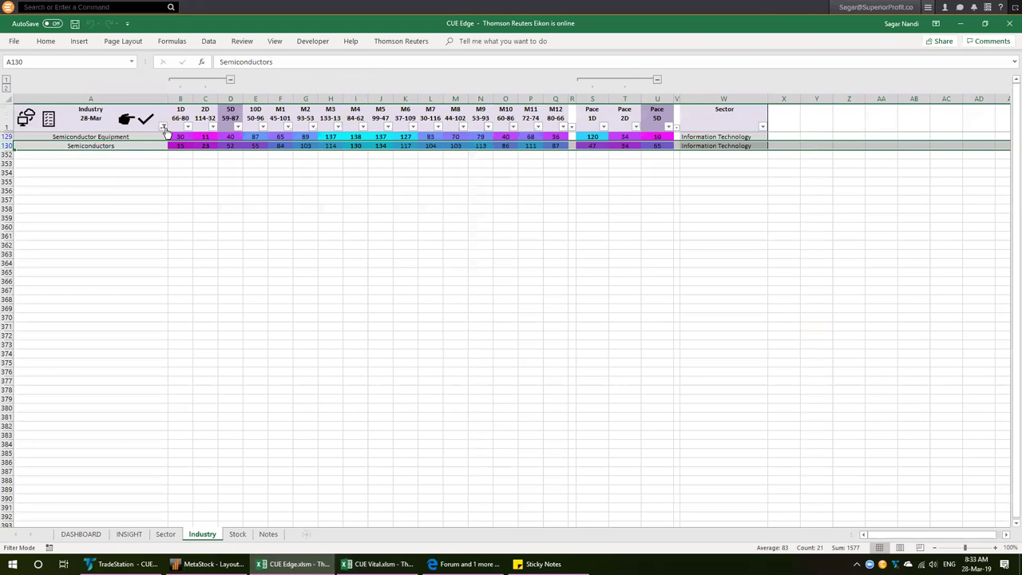
pyautogui.click(163, 128)
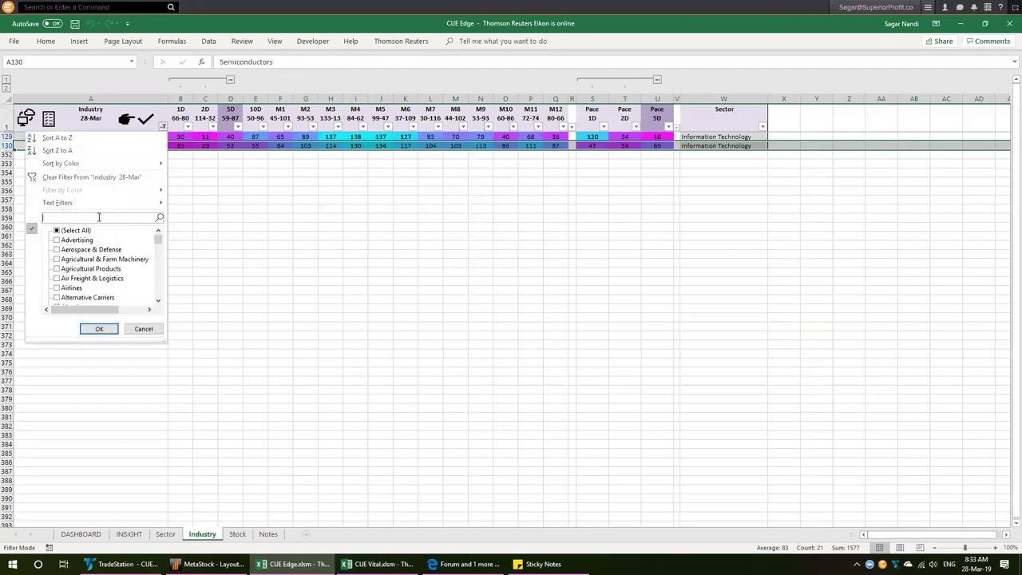
pyautogui.write('AD')
pyautogui.press('Return')
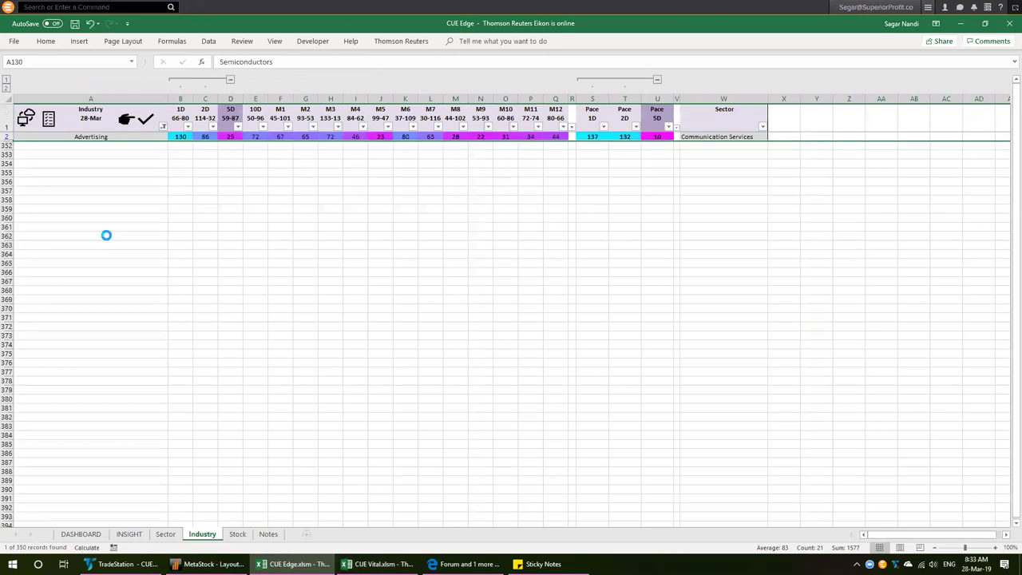
# - Compare Advertising's 1D and 5D values, and collapse the 1D and 2D columns in both groups to focus on 5D and Pace 5D
pyautogui.click(229, 136)
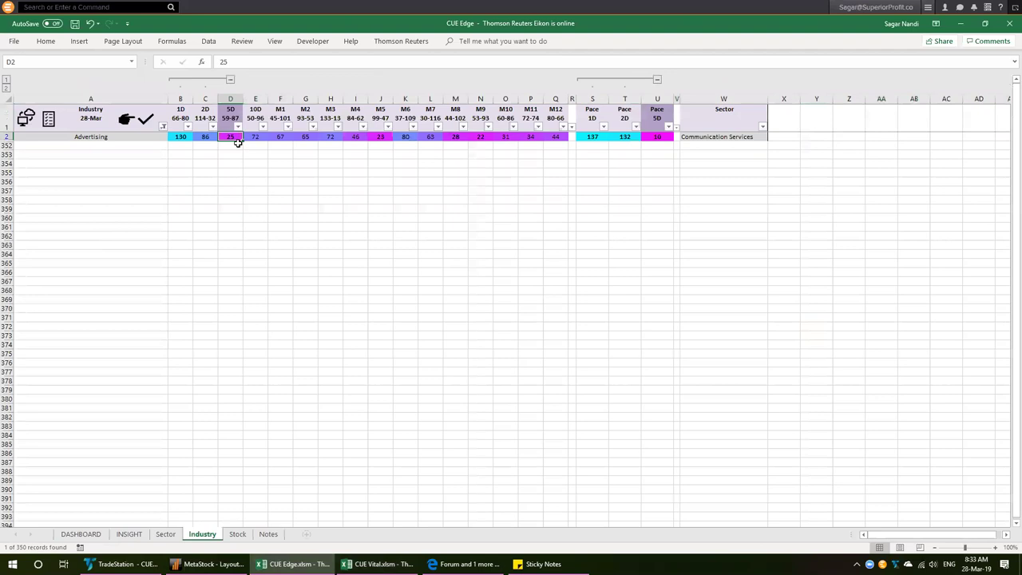
pyautogui.click(180, 137)
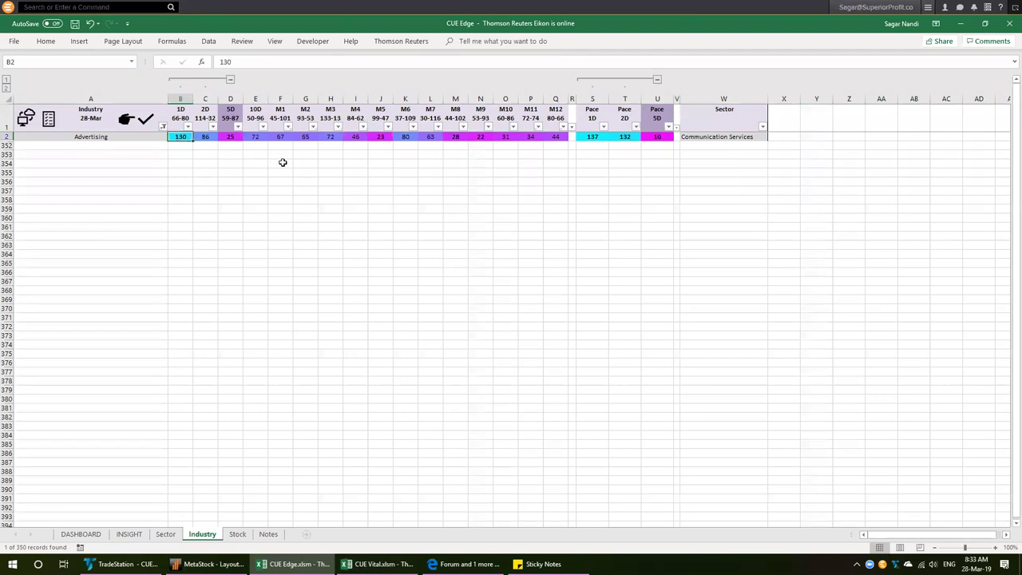
pyautogui.click(230, 136)
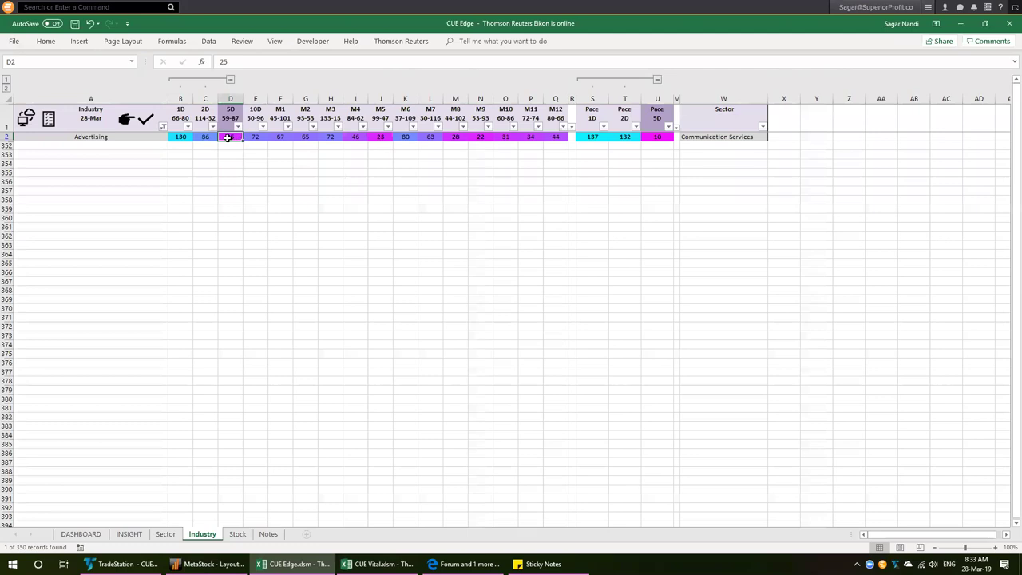
pyautogui.click(230, 79)
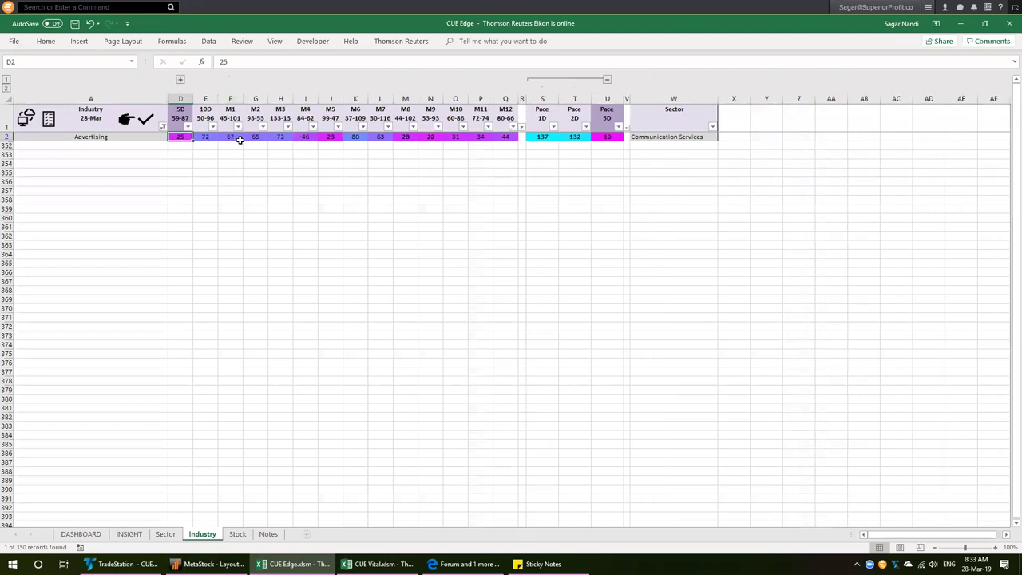
pyautogui.click(607, 81)
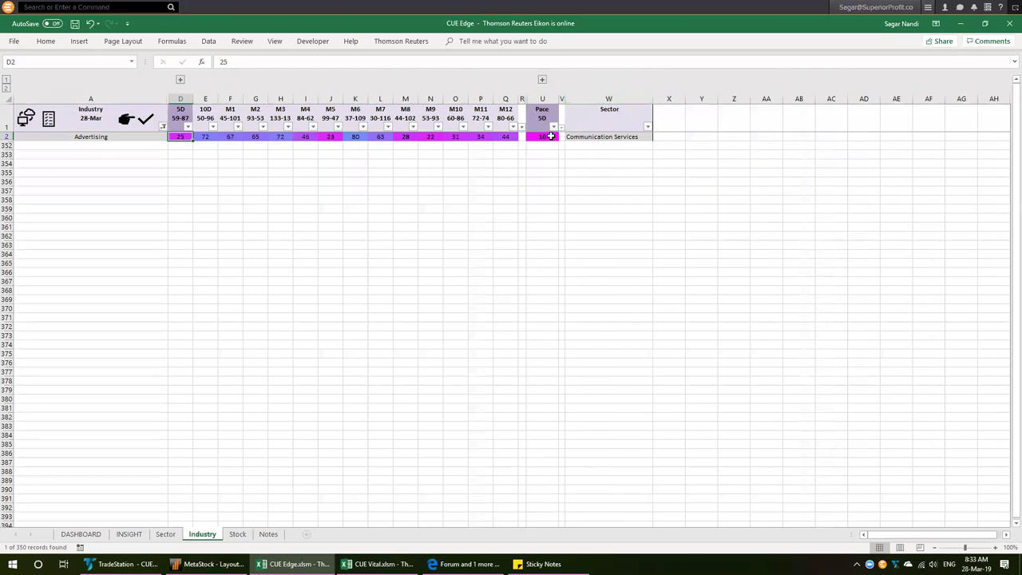
pyautogui.click(549, 136)
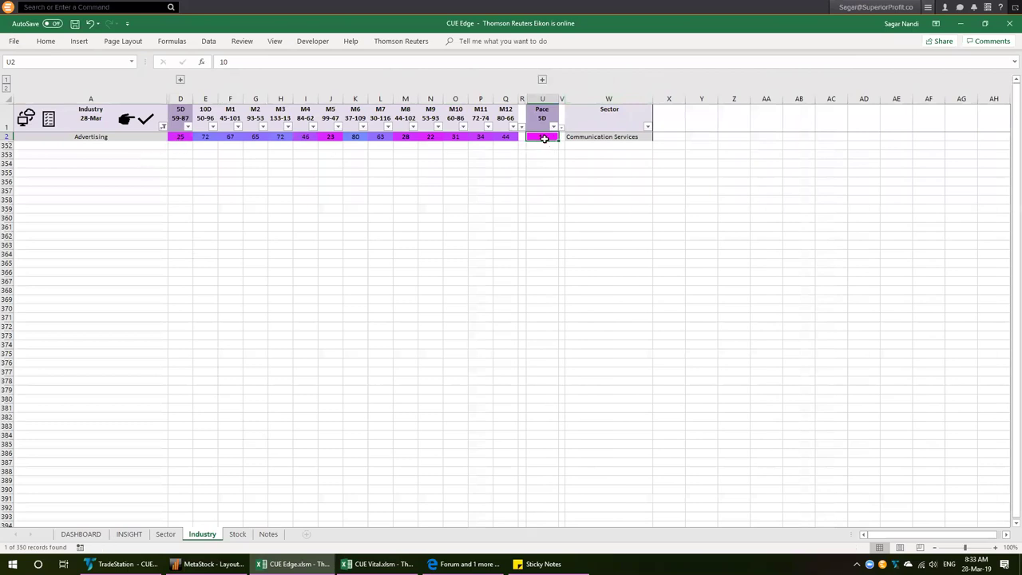
# - Return to the CUE Vital workbook and open the peer comparison for TTGT.O
pyautogui.click(378, 564)
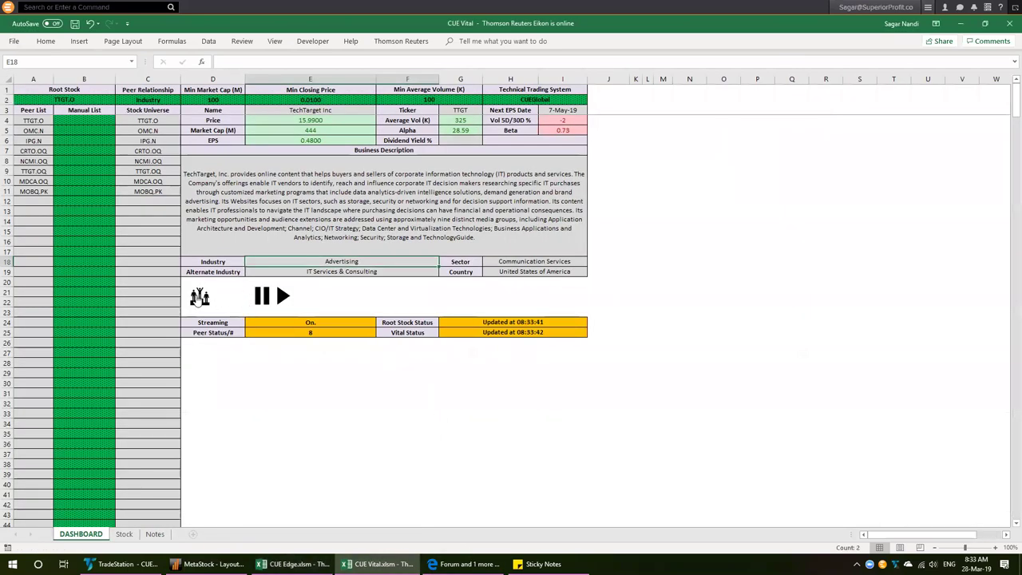
pyautogui.click(199, 297)
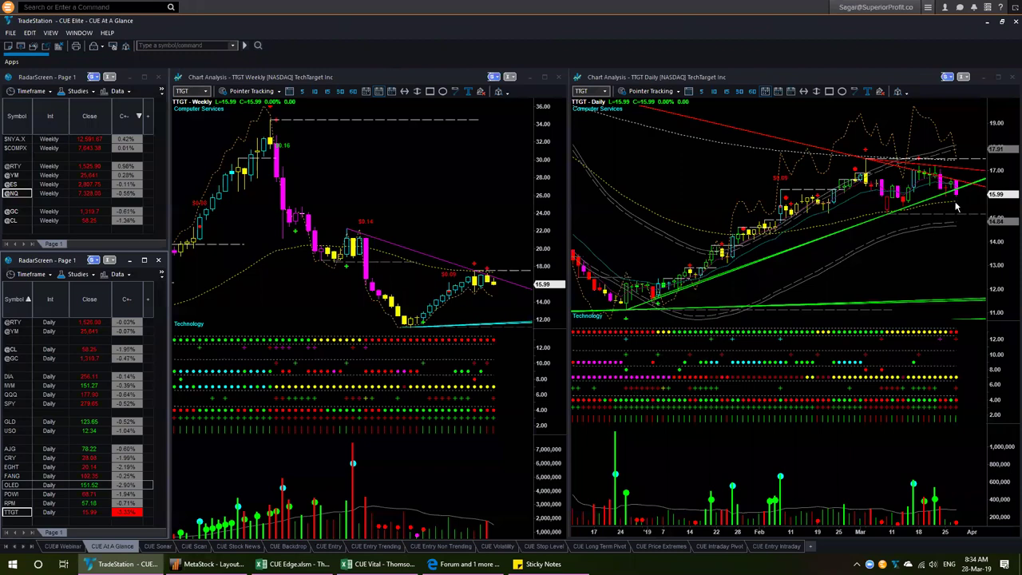
# - In TradeStation, view OLED's weekly and daily charts and delete the candidate symbols AJG through TTGT from the watchlist
pyautogui.click(26, 484)
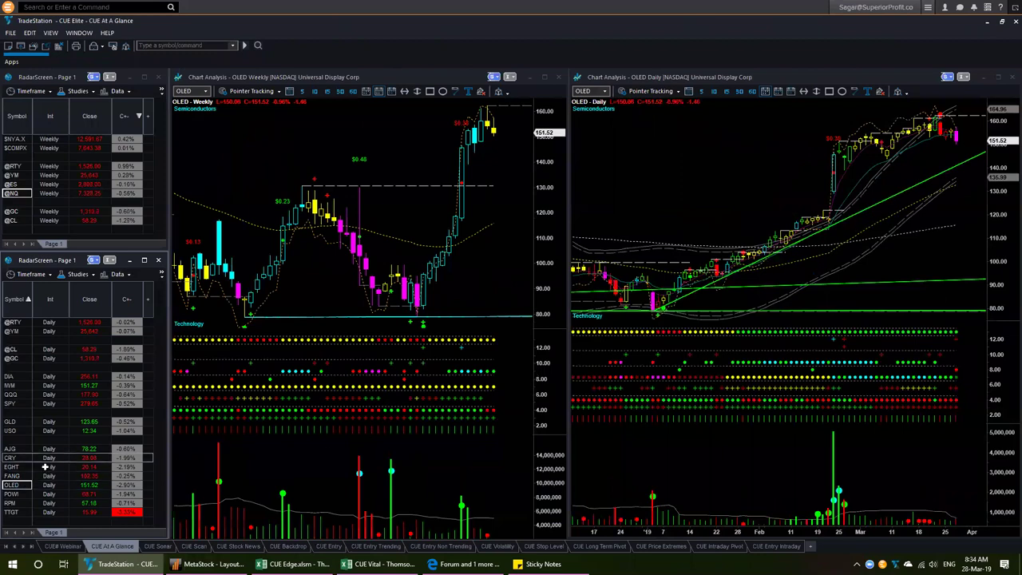
pyautogui.moveTo(16, 438); pyautogui.dragTo(27, 519)
pyautogui.press('Delete')
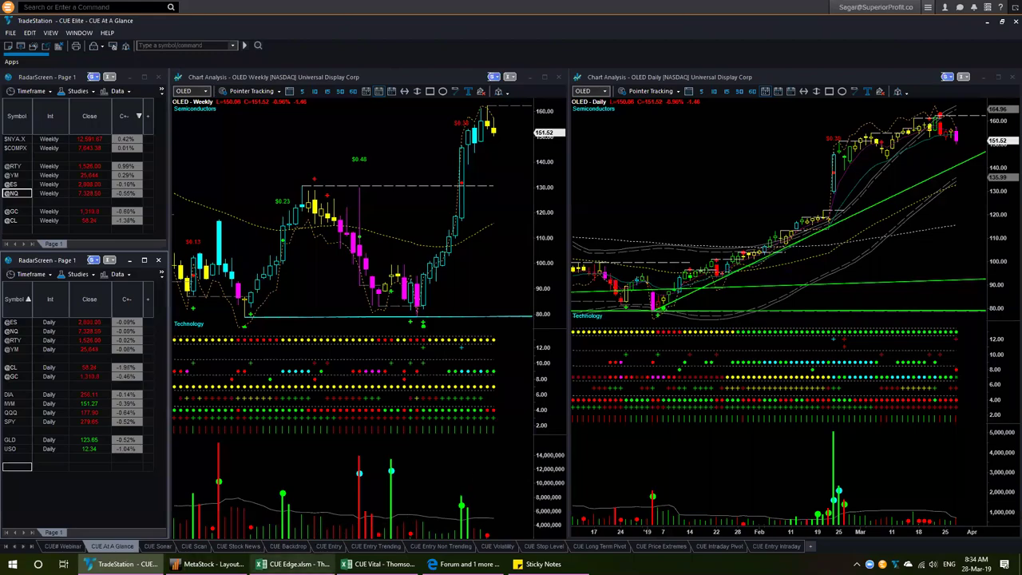
# - Switch to the Stock sheet in CUE Edge and examine the filtered stocks' Valuation and EPS YoY Qtr-0 columns
pyautogui.click(297, 563)
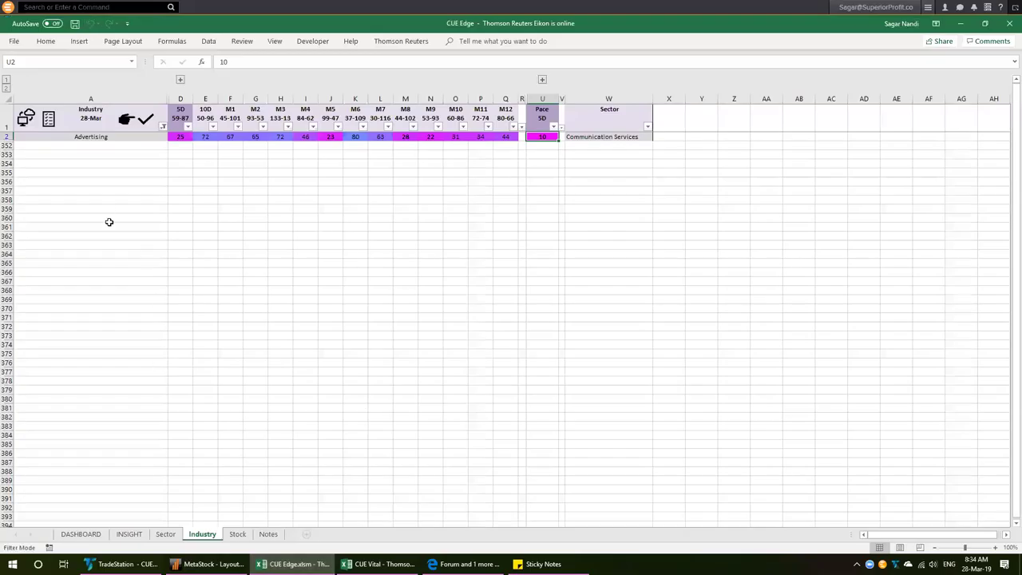
pyautogui.click(237, 534)
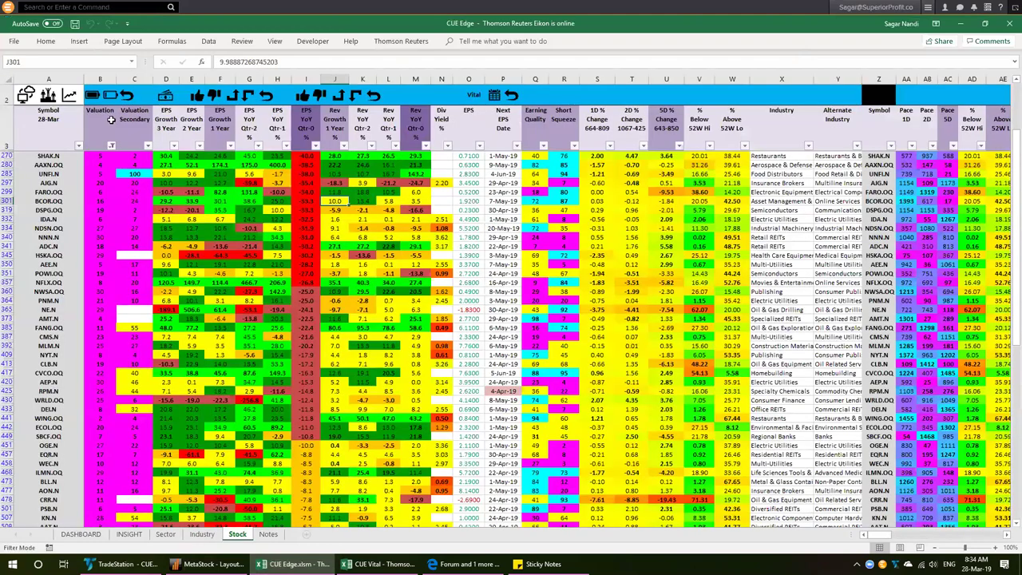
pyautogui.moveTo(95, 156); pyautogui.dragTo(99, 246)
pyautogui.moveTo(308, 154); pyautogui.dragTo(312, 375)
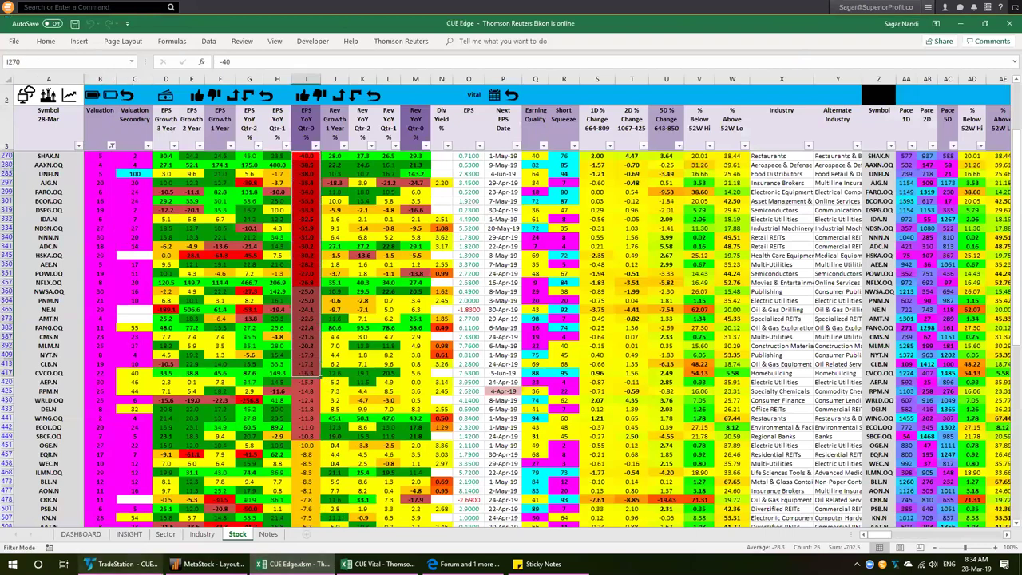
# - Switch to TradeStation's CUE Sonar workspace and examine the stocks flagged in the GWF column
pyautogui.click(124, 563)
pyautogui.click(158, 545)
pyautogui.click(271, 152)
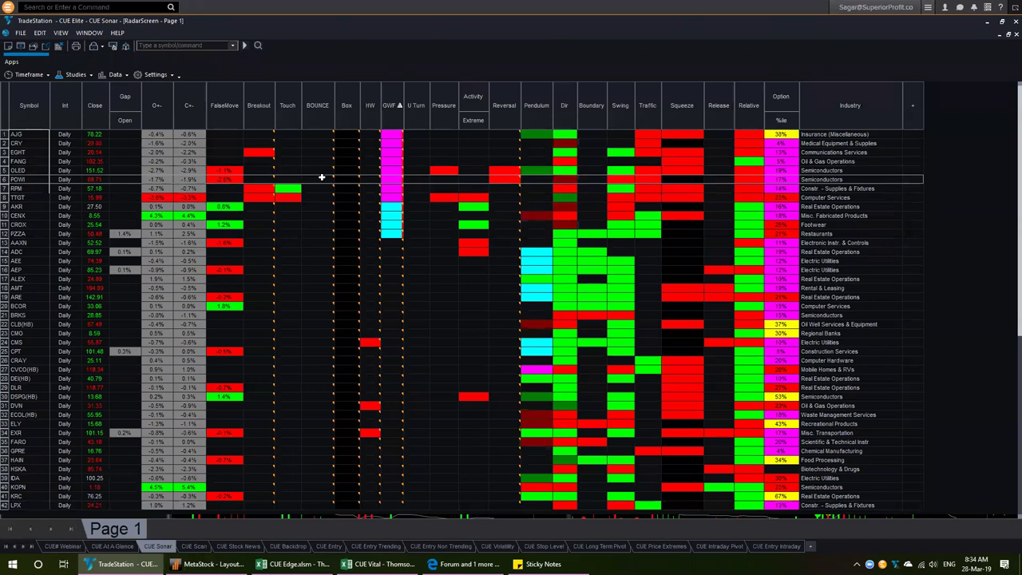
pyautogui.click(388, 133)
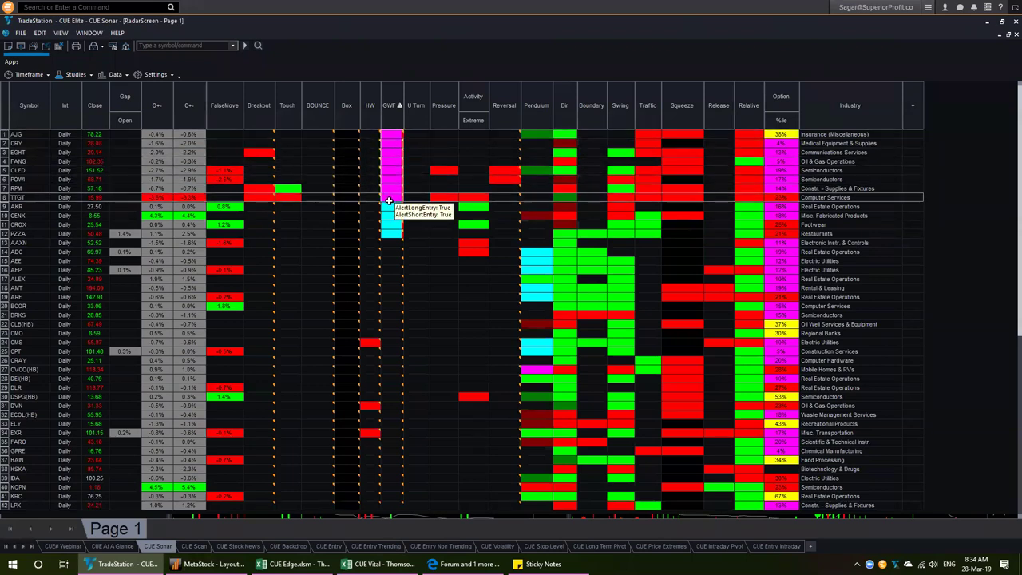
pyautogui.click(349, 215)
pyautogui.click(337, 213)
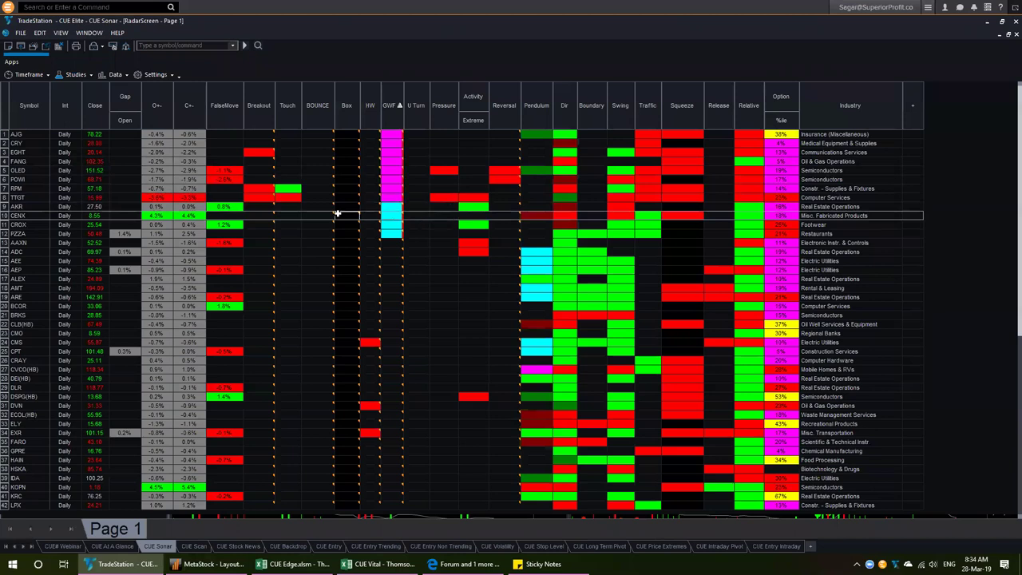
# - Sort the CUE Sonar list by the HW column and examine the flagged stocks
pyautogui.click(366, 104)
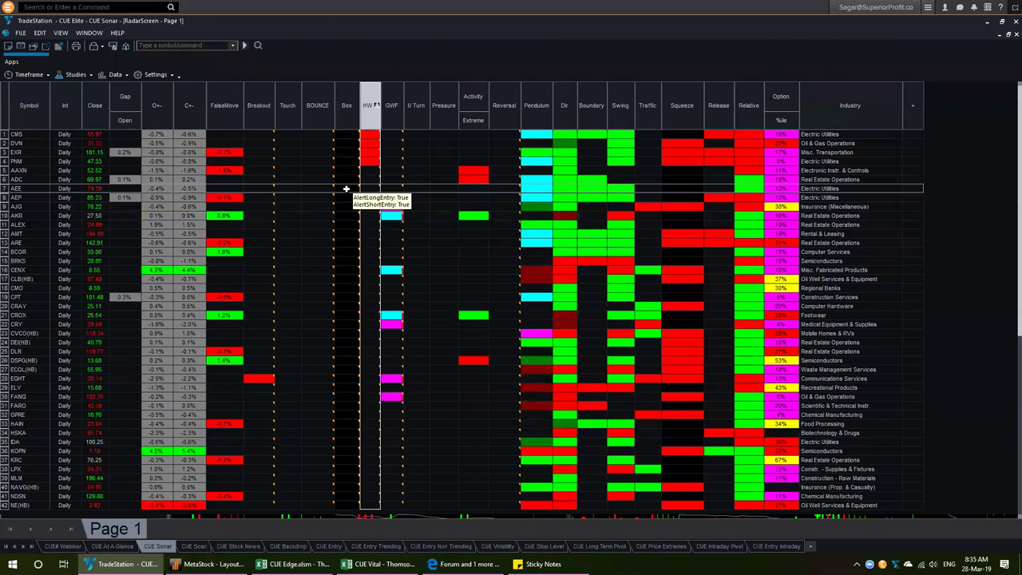
pyautogui.click(399, 161)
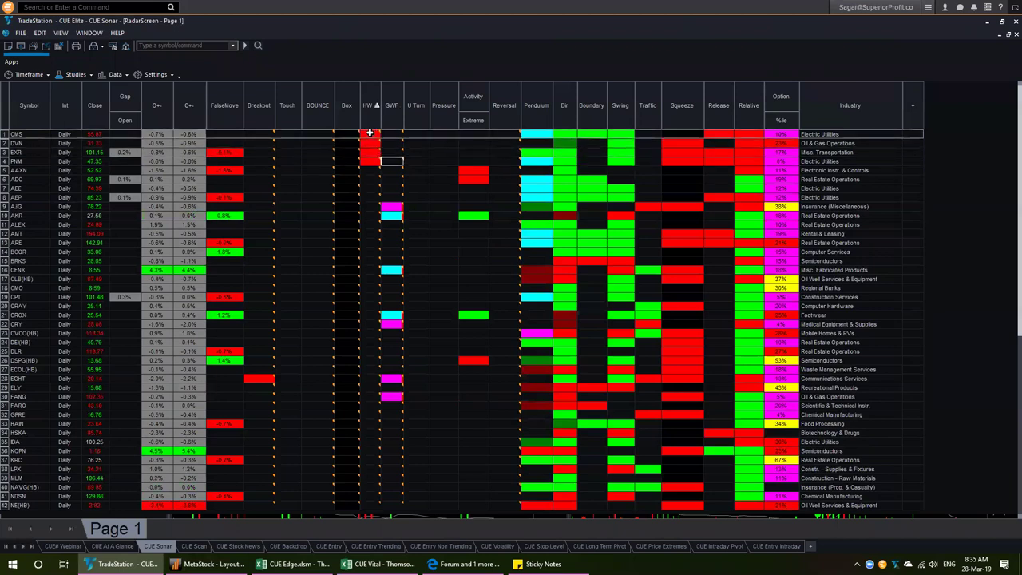
pyautogui.moveTo(369, 133)
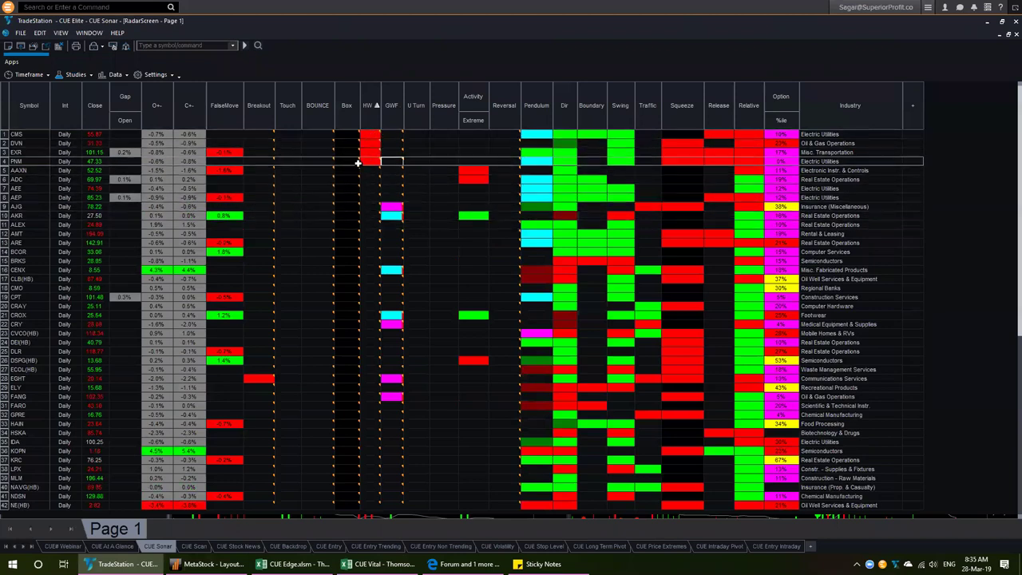
# - Copy the HW-flagged symbols CMS, DVN, EXR and PNM into the watchlist of the CUE At A Glance workspace
pyautogui.click(24, 162)
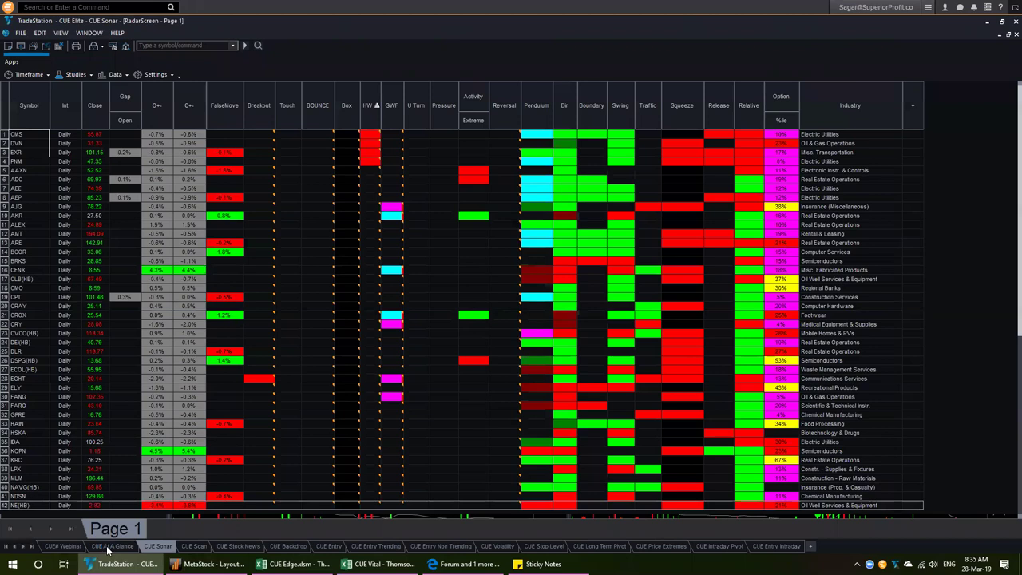
pyautogui.click(109, 548)
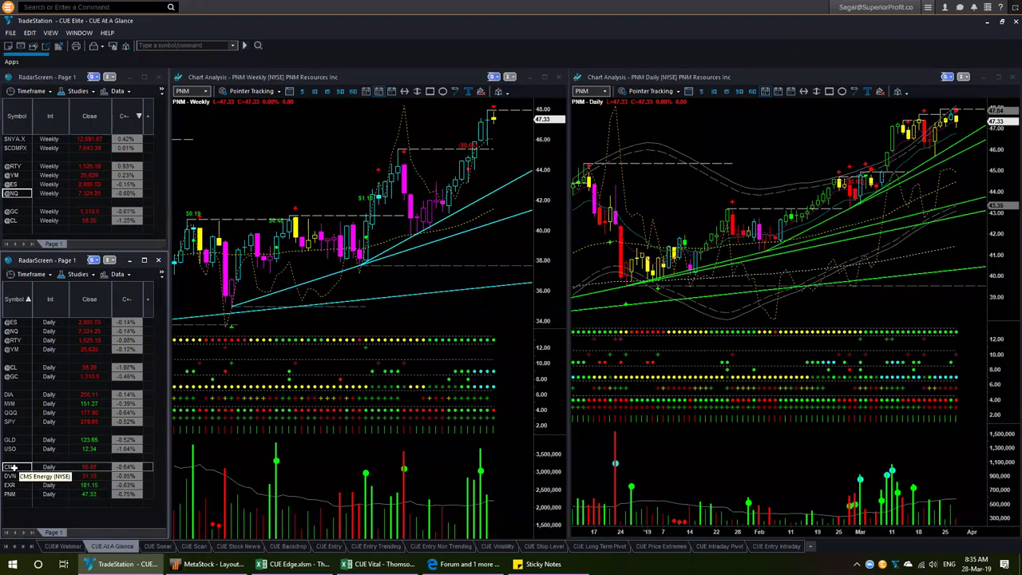
# - View the weekly and daily charts of CMS, DVN, EXR and PNM to judge their trends and resistance levels
pyautogui.click(14, 467)
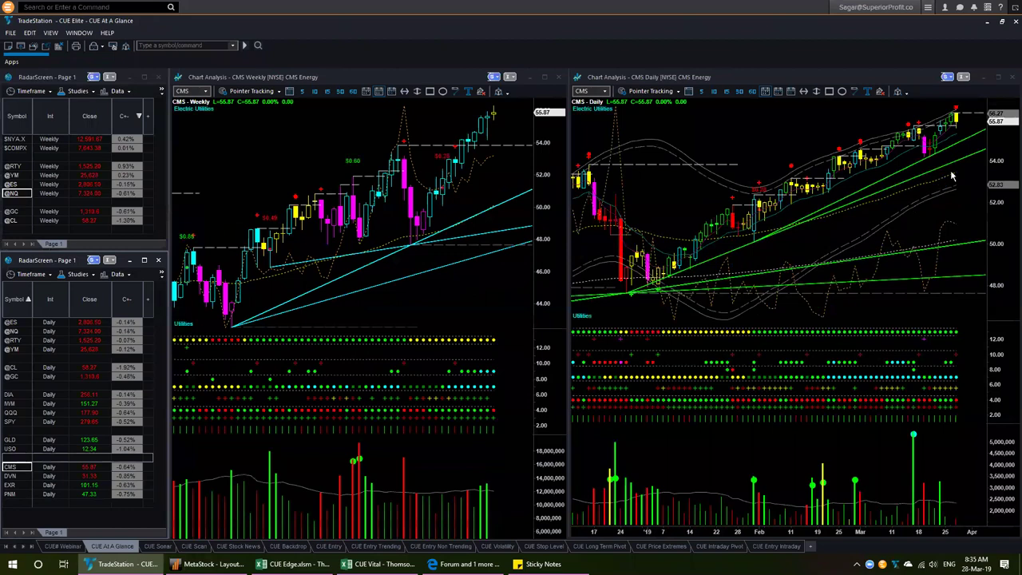
pyautogui.click(986, 150)
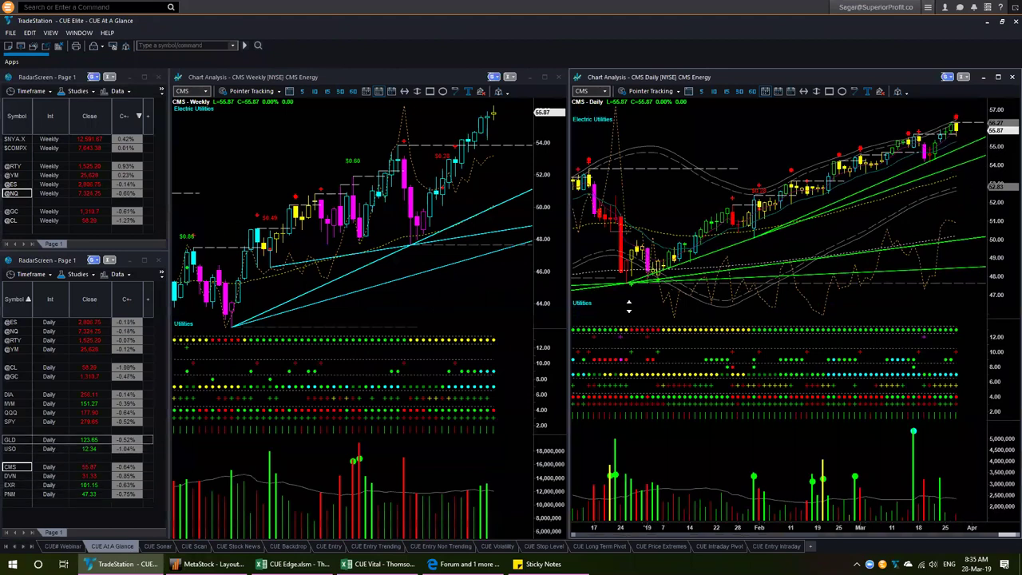
pyautogui.click(12, 476)
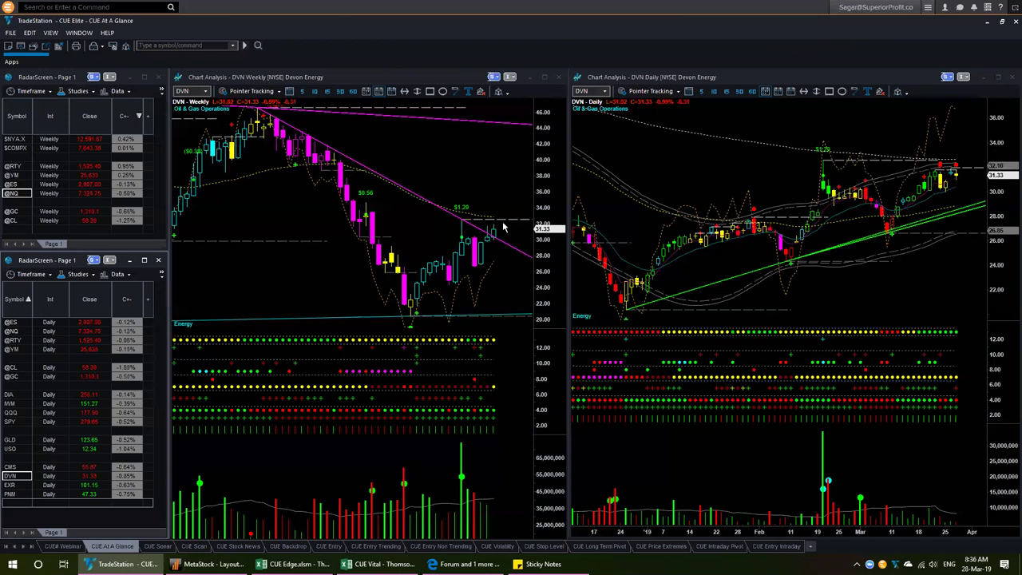
pyautogui.click(12, 485)
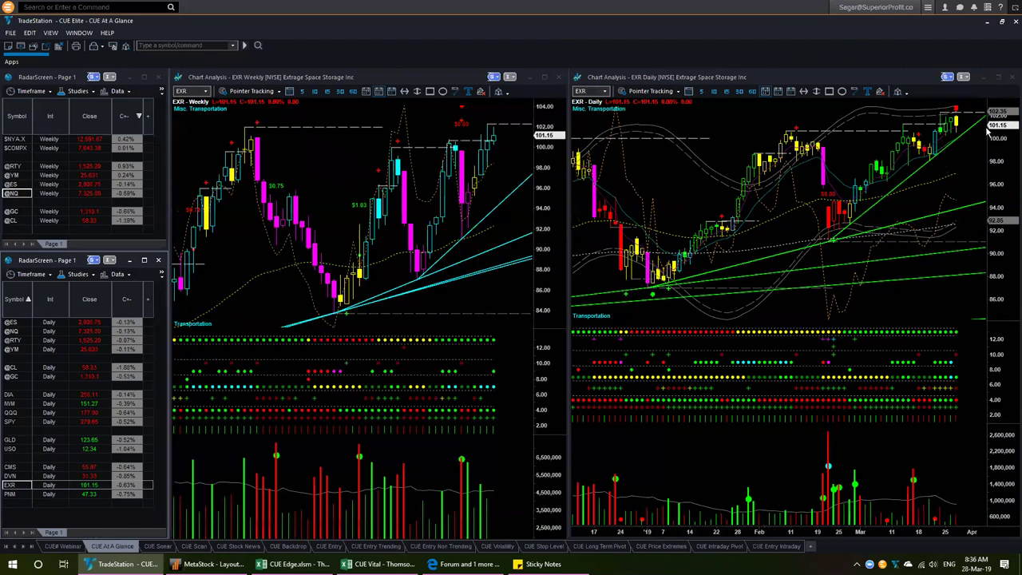
pyautogui.click(48, 470)
pyautogui.click(47, 494)
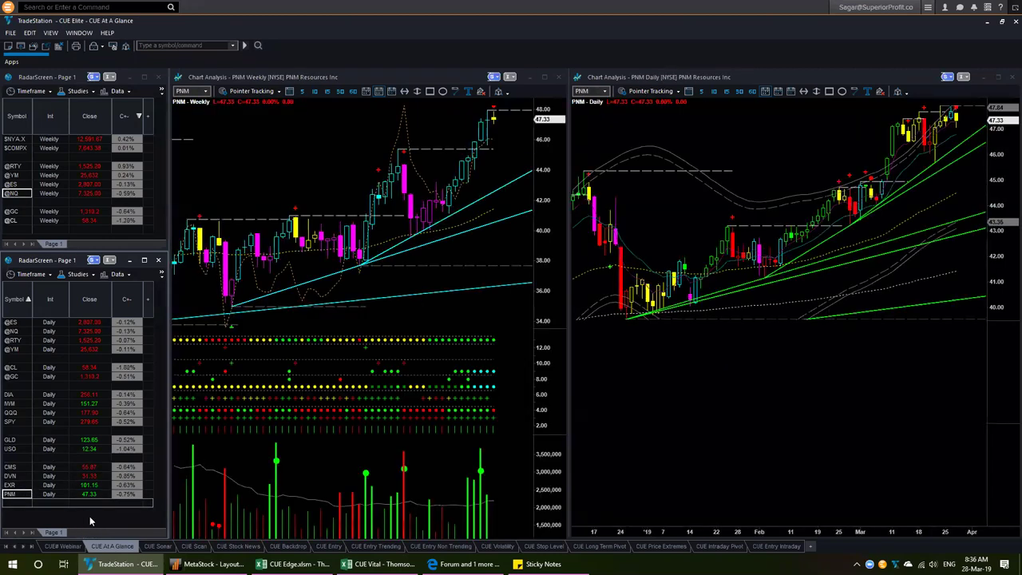
pyautogui.click(547, 127)
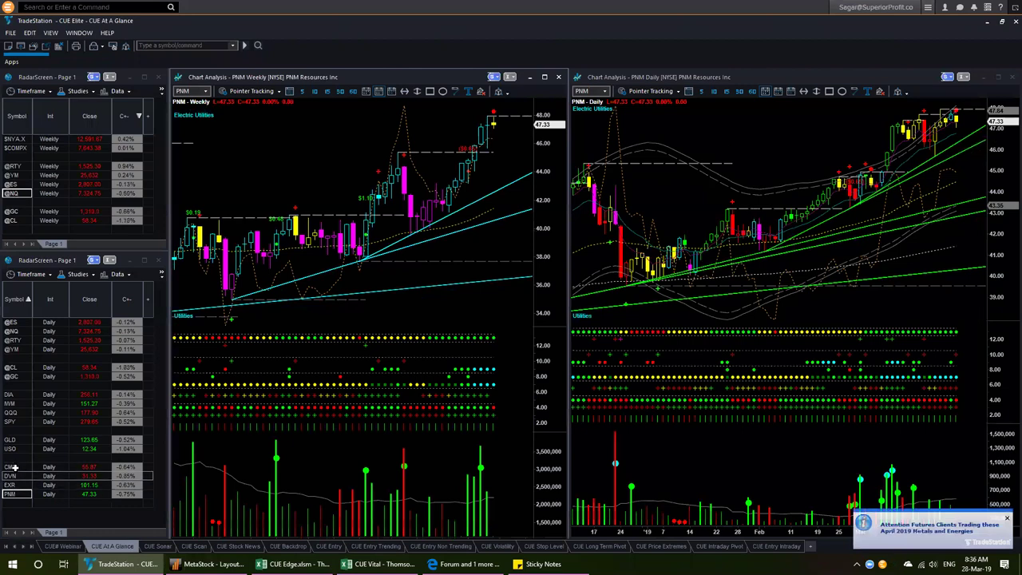
# - Delete CMS, DVN, EXR and PNM from the daily watchlist of the CUE At A Glance workspace
pyautogui.moveTo(16, 467); pyautogui.dragTo(10, 518)
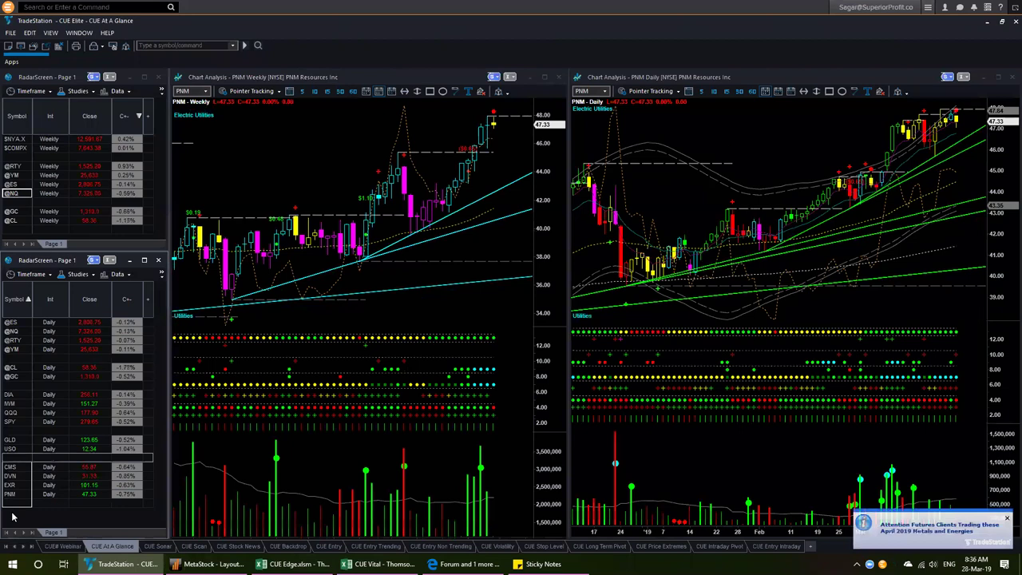
pyautogui.press('Delete')
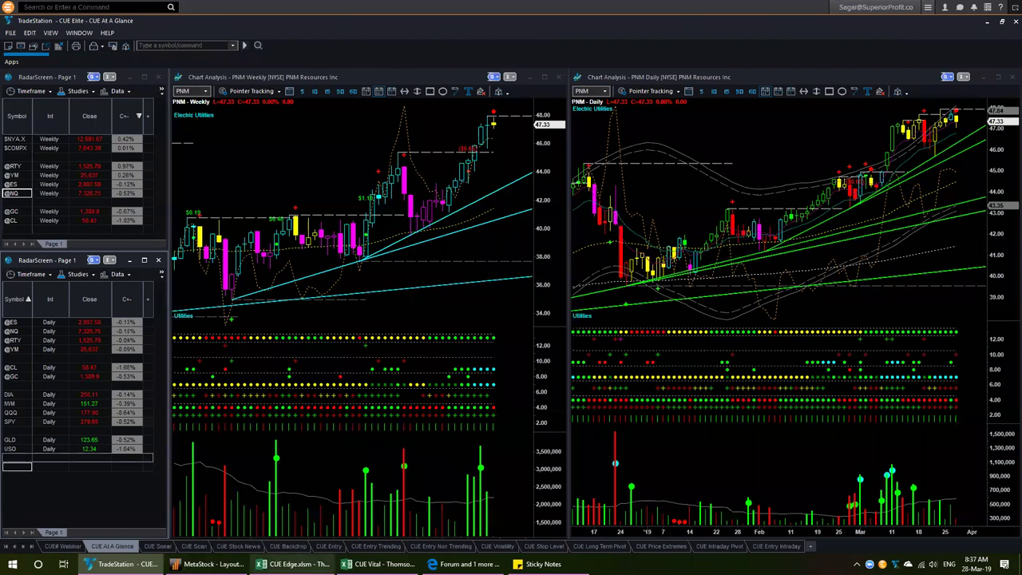
# - Load the custom symbol list CUE Stock (Liquid Option) into the empty CUE Sonar workspace
pyautogui.click(157, 546)
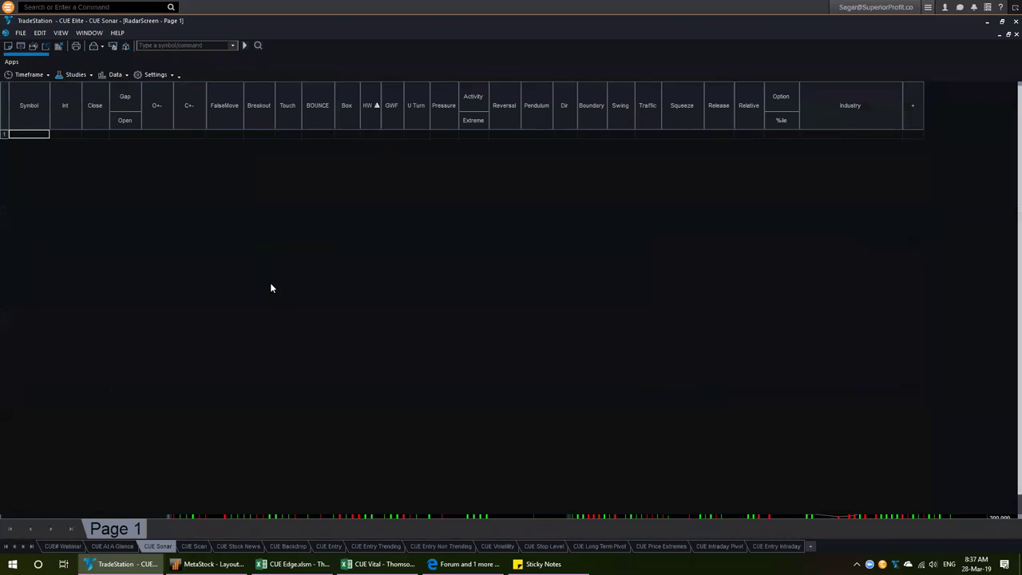
pyautogui.click(126, 74)
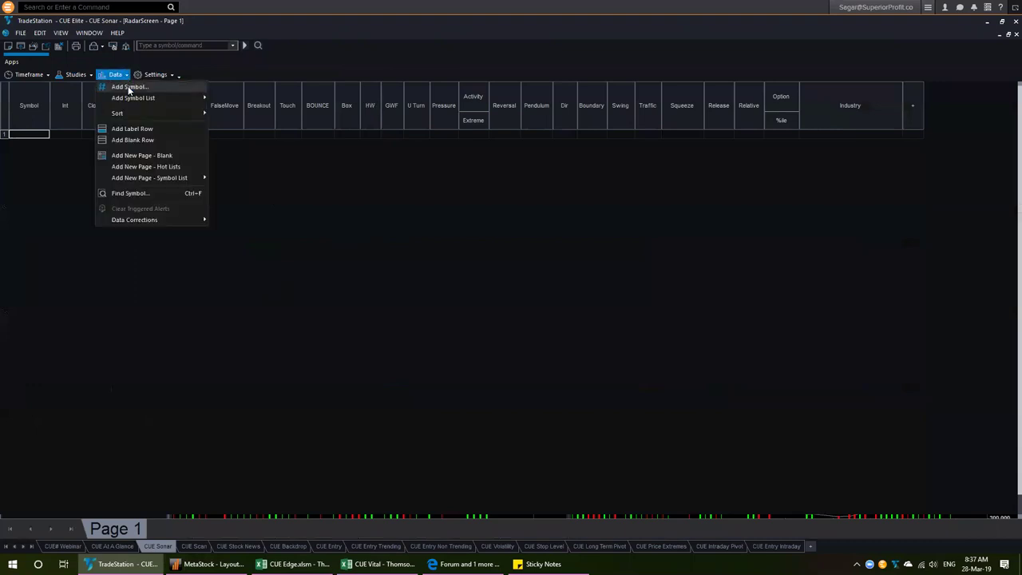
pyautogui.moveTo(171, 99)
pyautogui.click(249, 135)
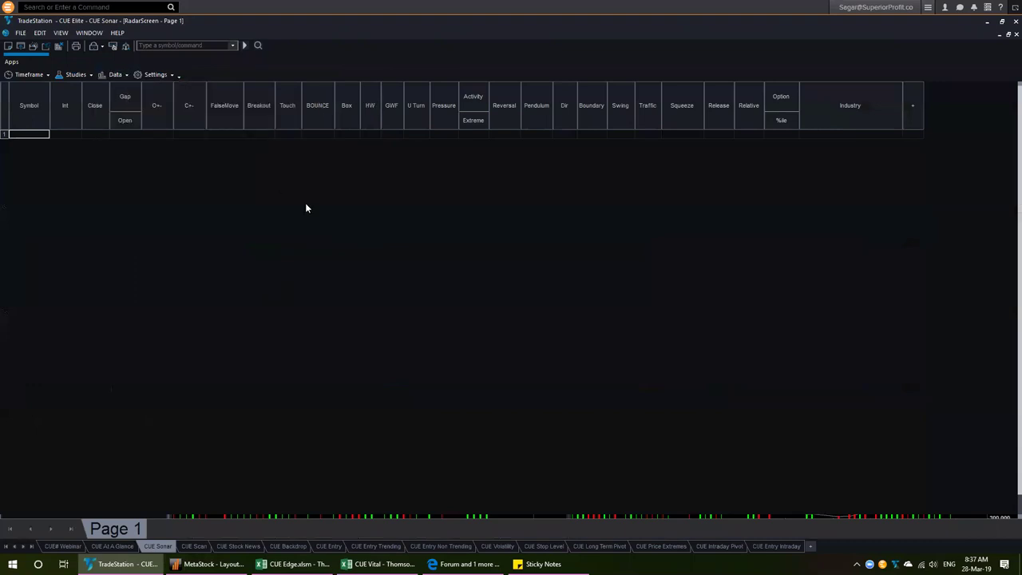
pyautogui.click(126, 163)
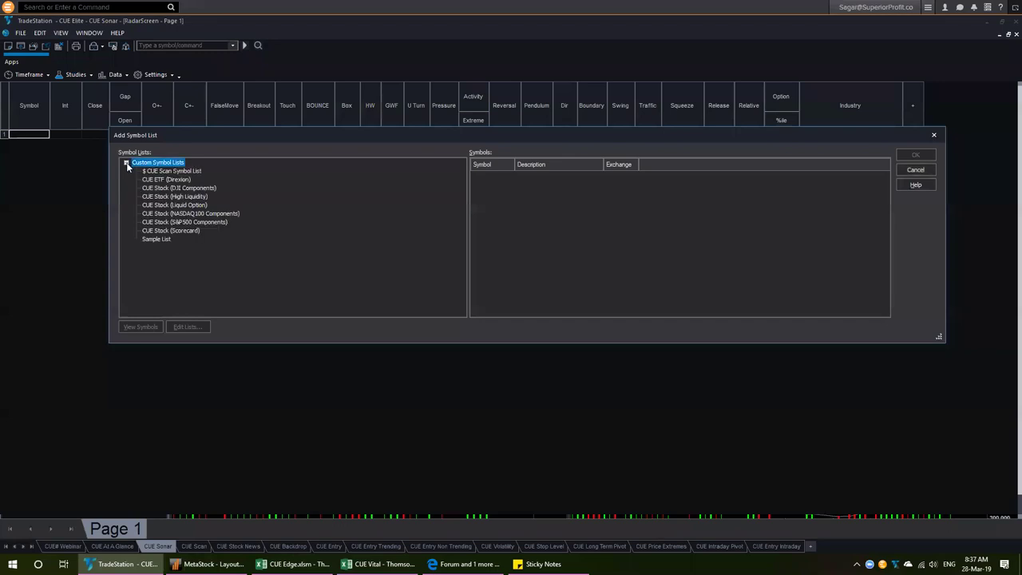
pyautogui.click(193, 205)
pyautogui.click(917, 156)
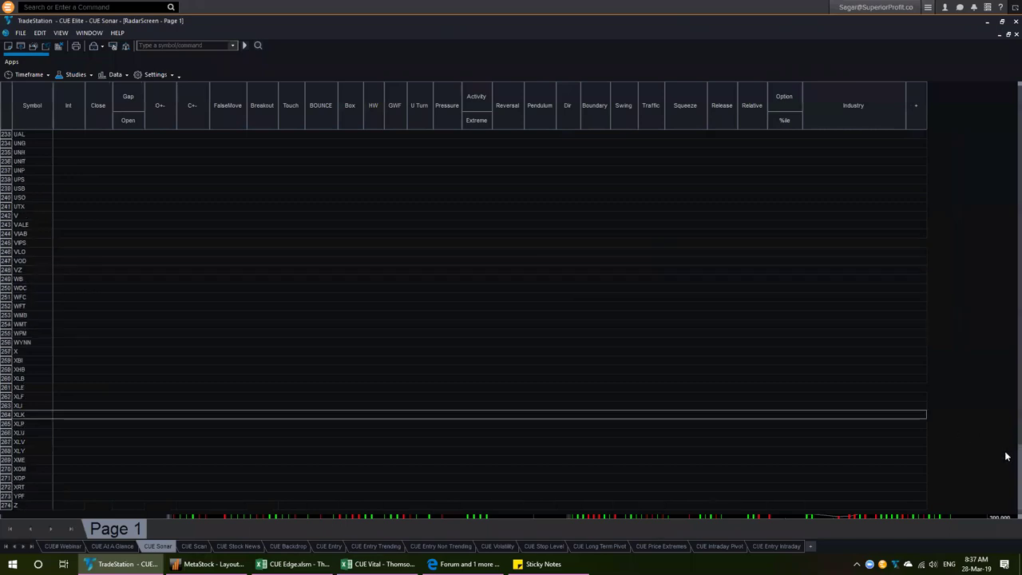
# - Check the loaded CUE Sonar symbols from the end of the list back to its beginning
pyautogui.scroll(1, 1007, 455)
pyautogui.click(24, 496)
pyautogui.press('Down')
pyautogui.press('Down')
pyautogui.press('Down')
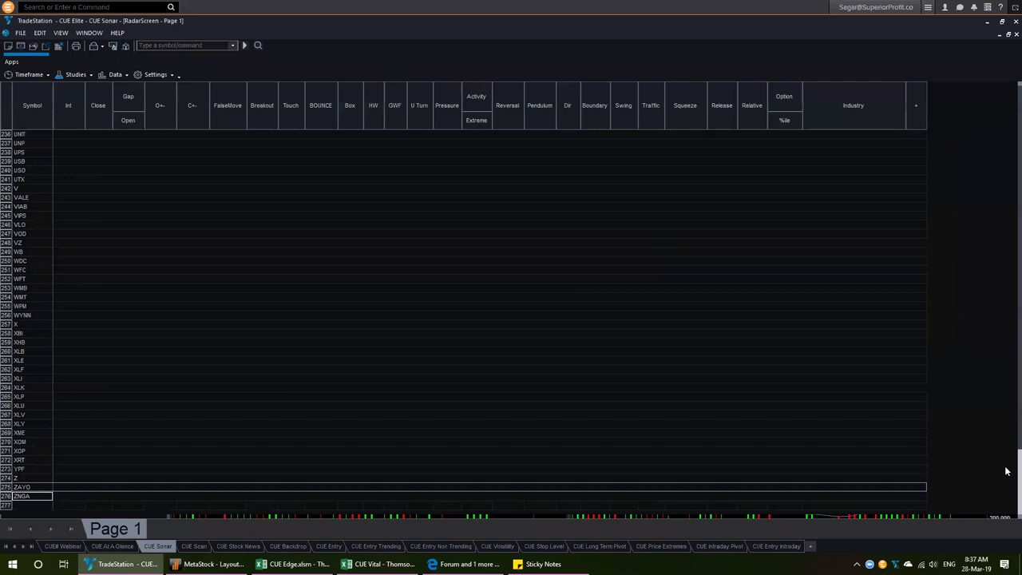
pyautogui.scroll(19, 1007, 466)
pyautogui.scroll(20, 1007, 249)
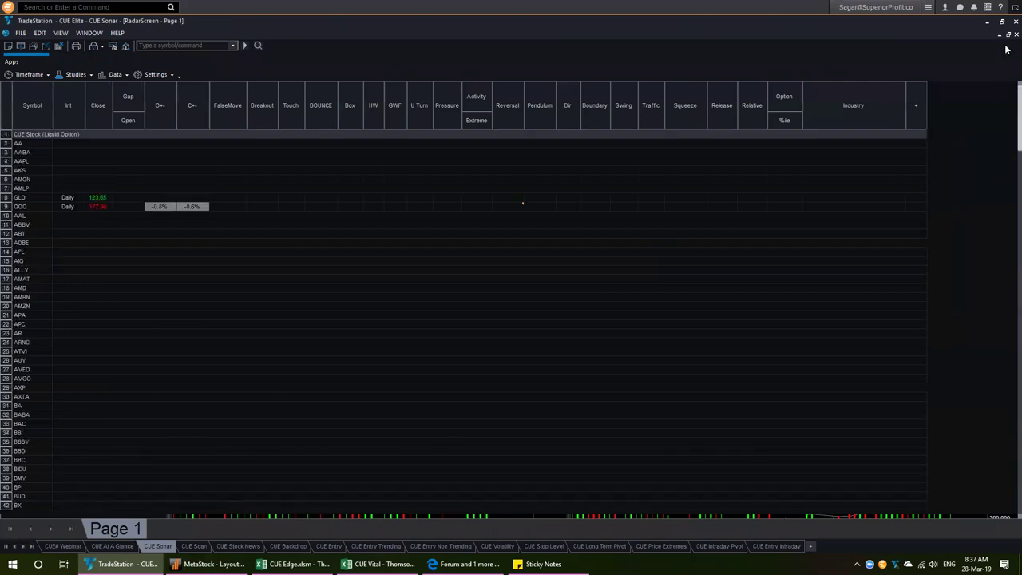
pyautogui.click(1002, 21)
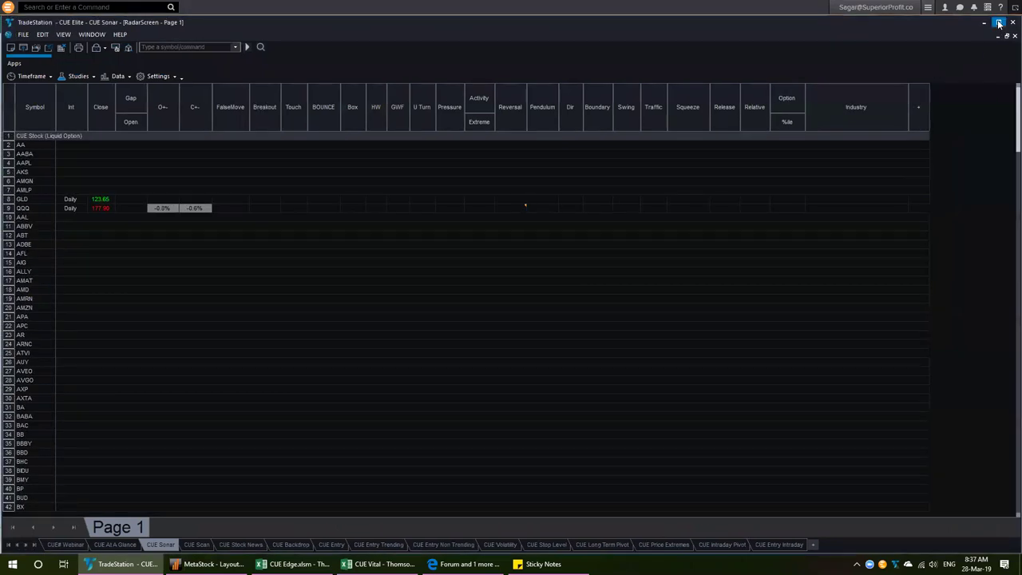
pyautogui.click(998, 22)
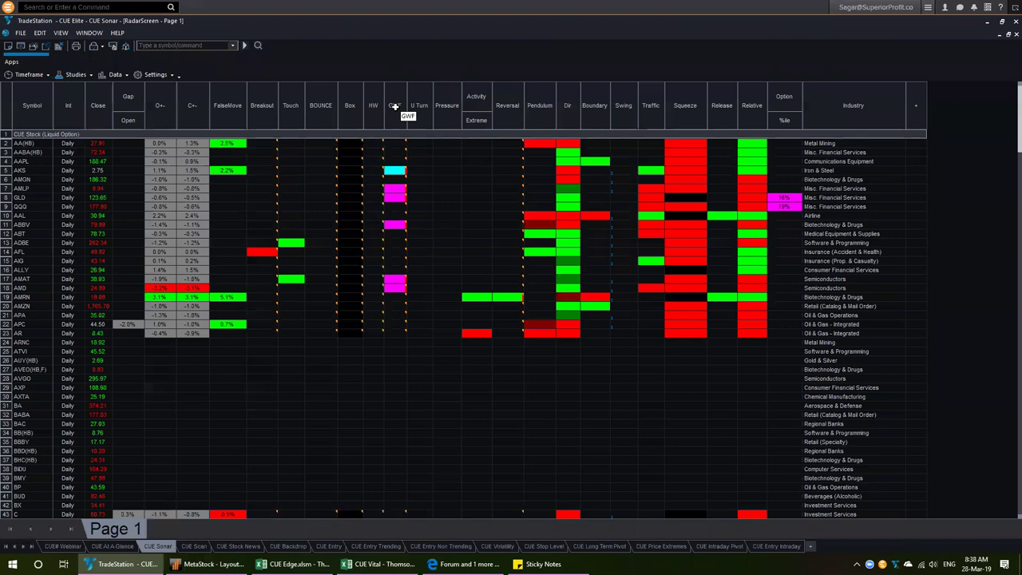
# - Examine AMRN's signals in the CUE Sonar list and view its weekly and daily charts in the CUE# Webinar workspace
pyautogui.click(29, 296)
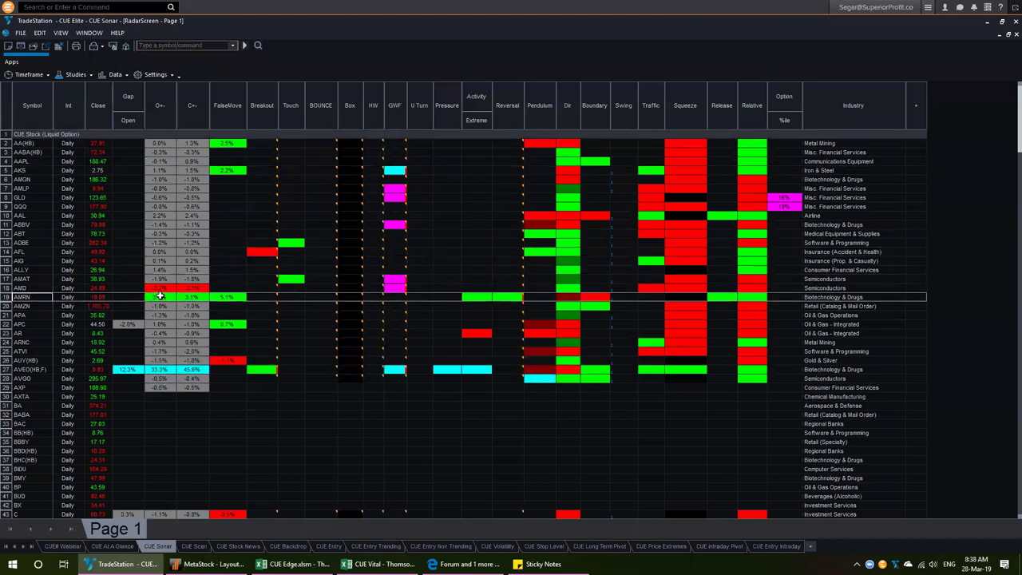
pyautogui.press('Down')
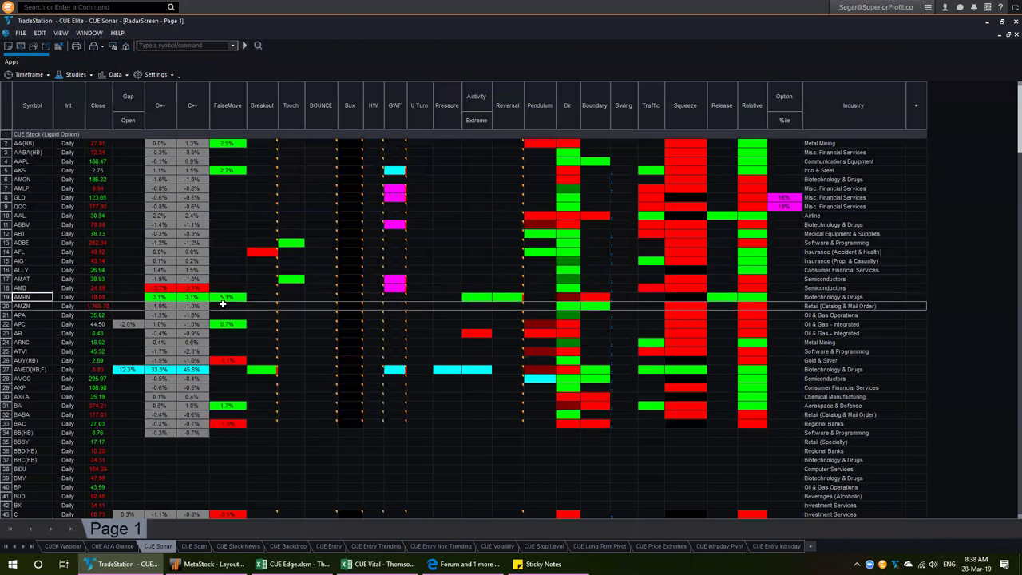
pyautogui.press('Up')
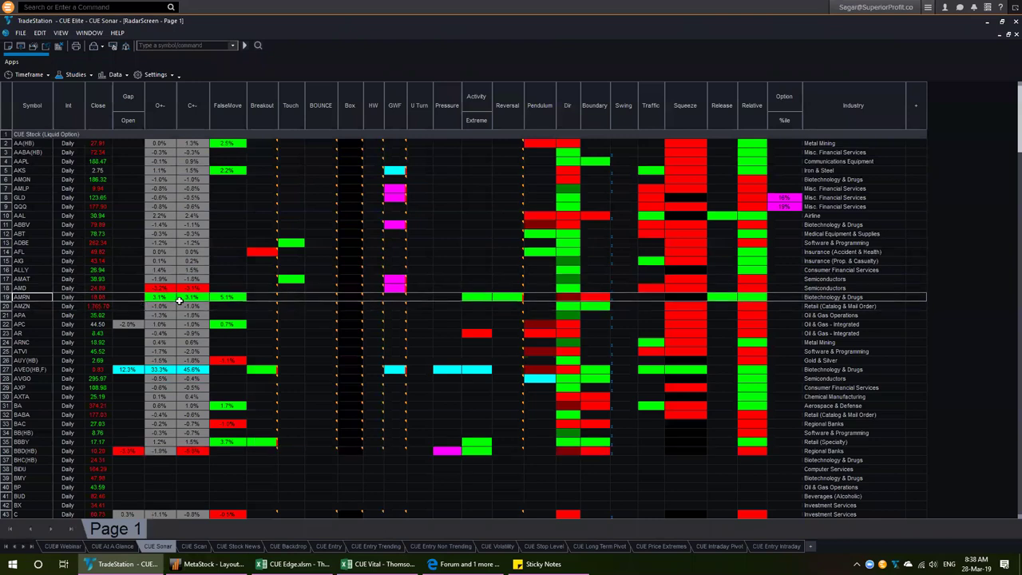
pyautogui.press('Down')
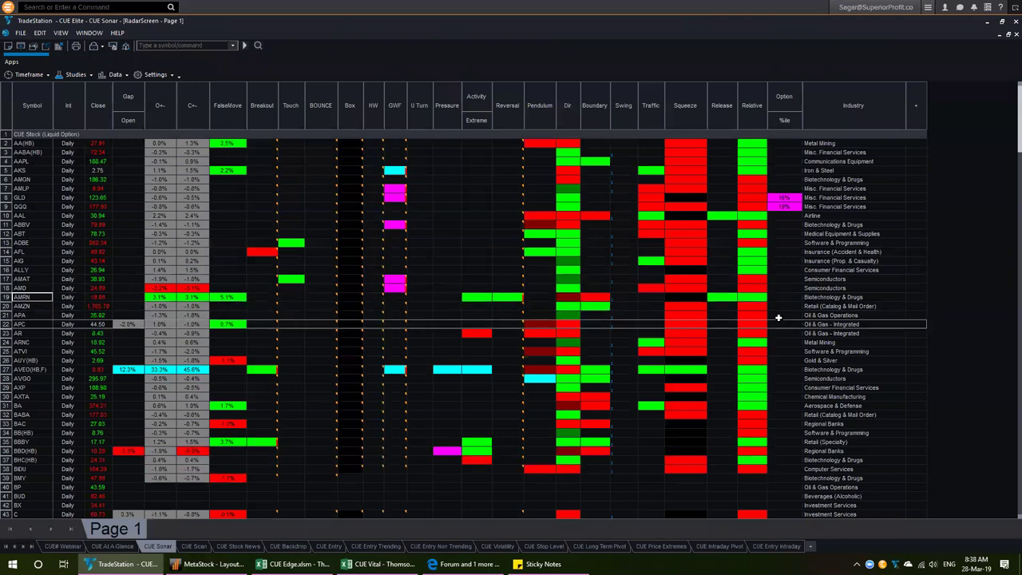
pyautogui.click(68, 548)
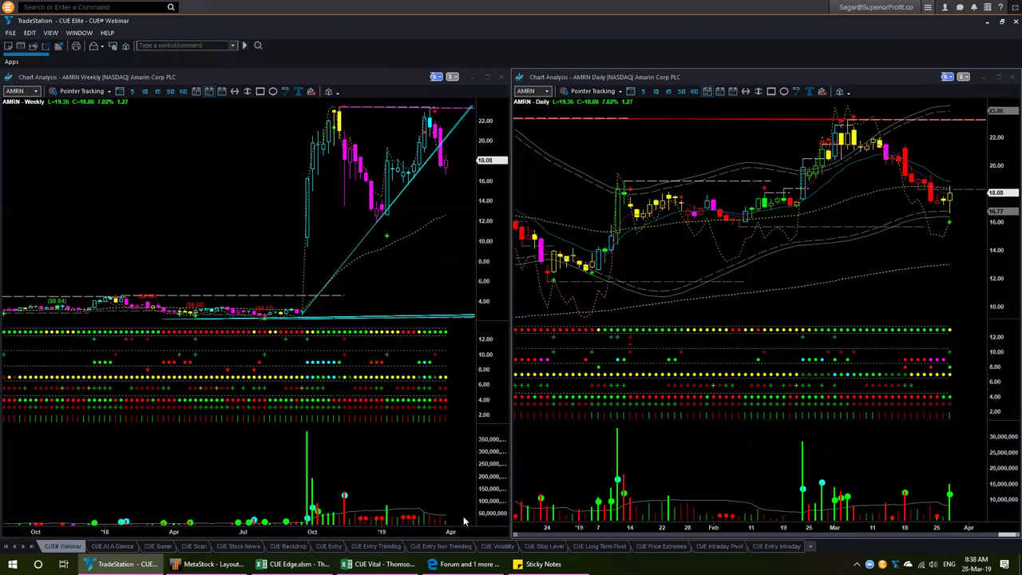
# - Return to the CUE Sonar workspace and remove AMRN from the list
pyautogui.click(111, 546)
pyautogui.click(157, 546)
pyautogui.click(22, 296)
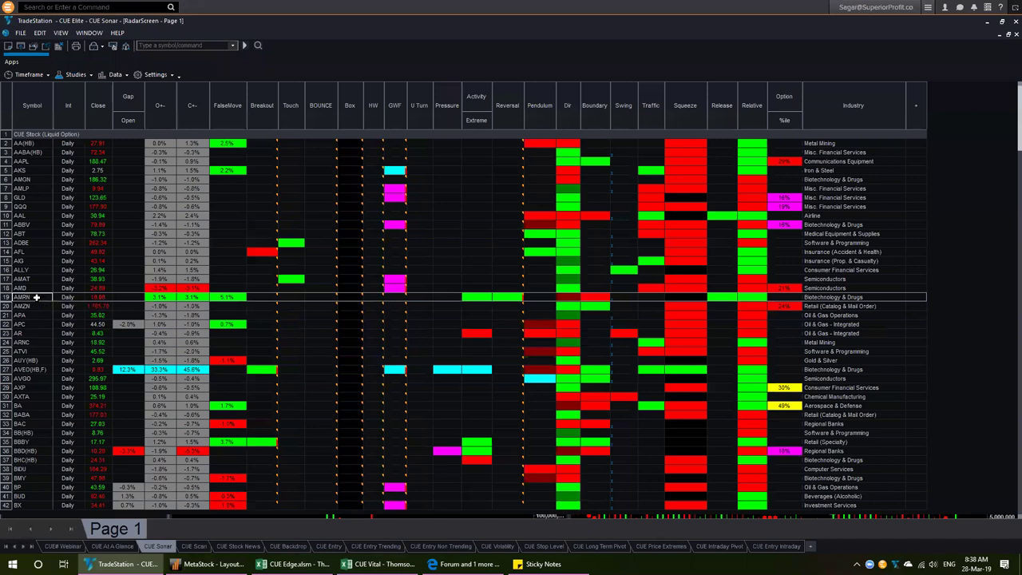
pyautogui.press('Delete')
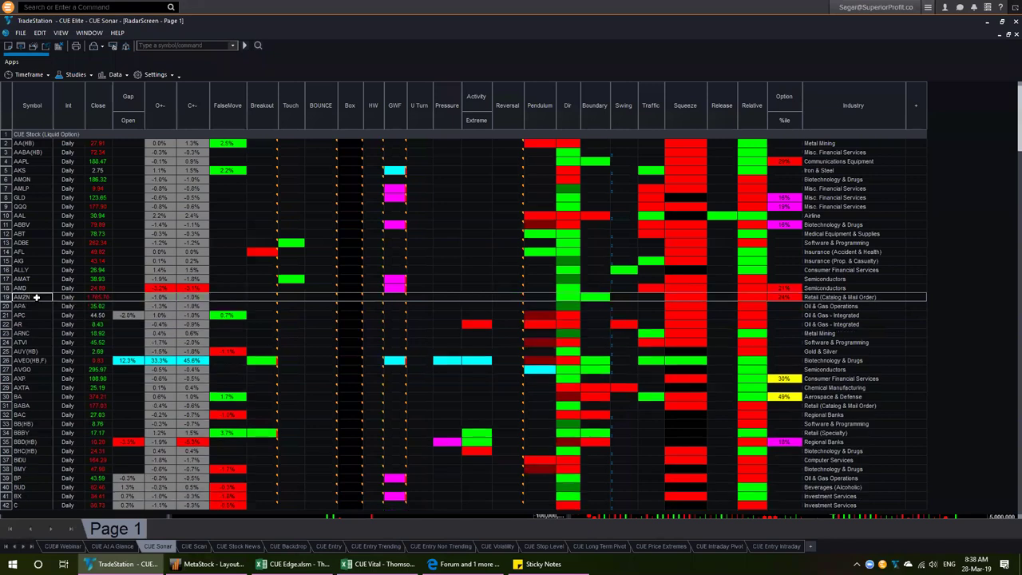
# - View AVEO's weekly and daily charts in the CUE# Webinar workspace and remove AVEO from the CUE Sonar list
pyautogui.click(40, 356)
pyautogui.click(160, 365)
pyautogui.click(185, 362)
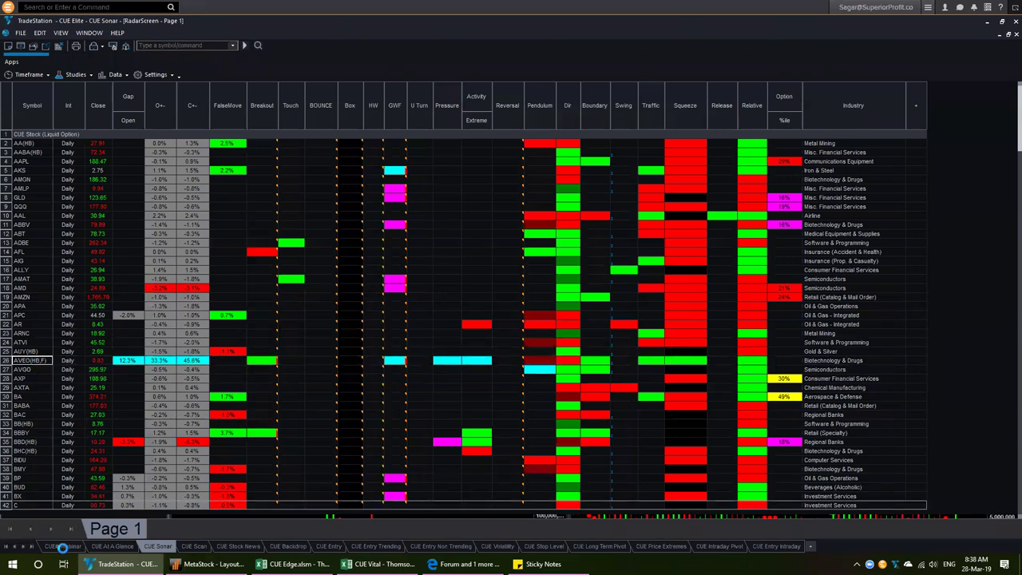
pyautogui.click(62, 547)
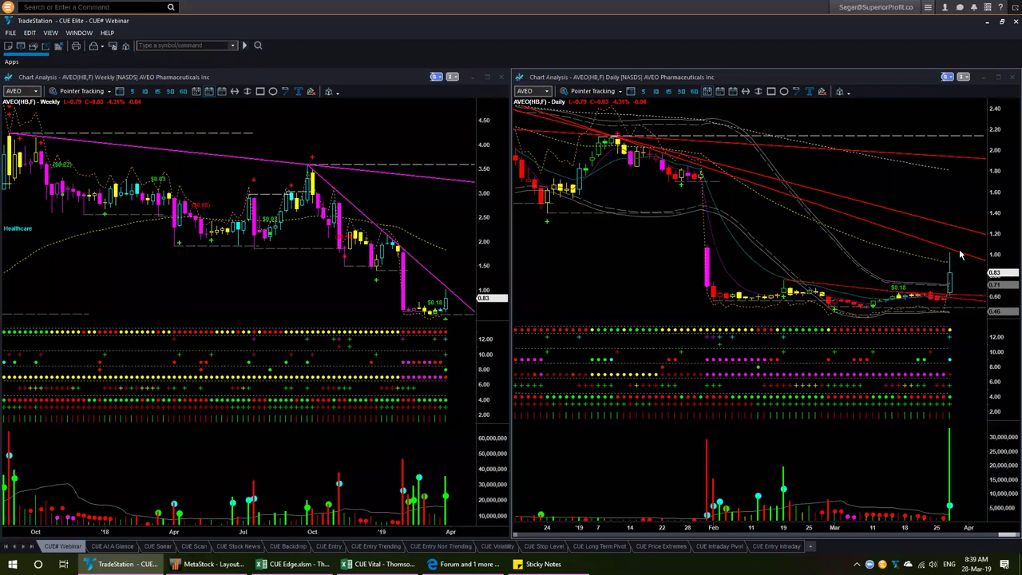
pyautogui.click(154, 547)
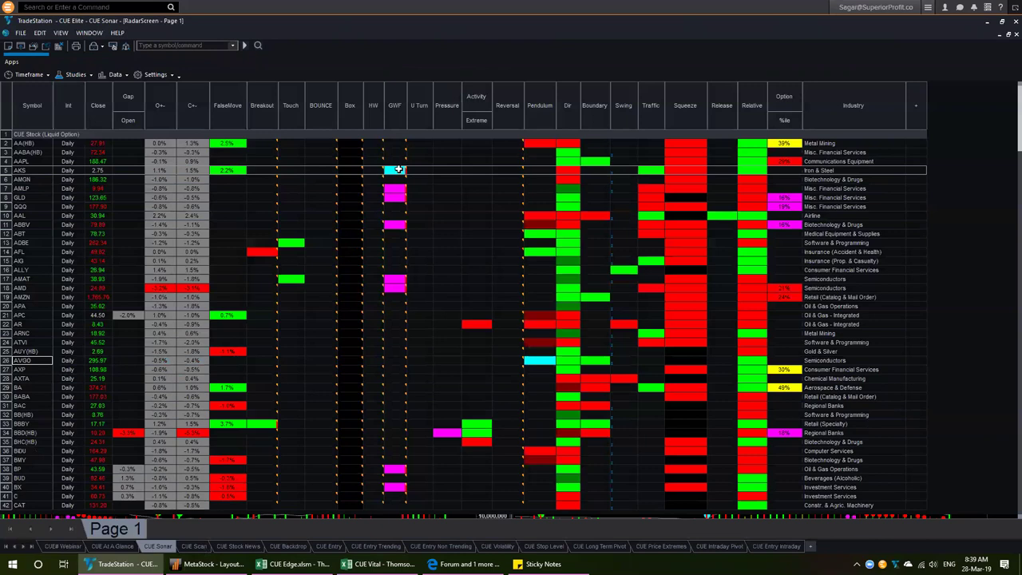
# - View AKS's weekly and daily charts in the CUE# Webinar workspace and remove AKS from the CUE Sonar list
pyautogui.click(30, 169)
pyautogui.click(69, 545)
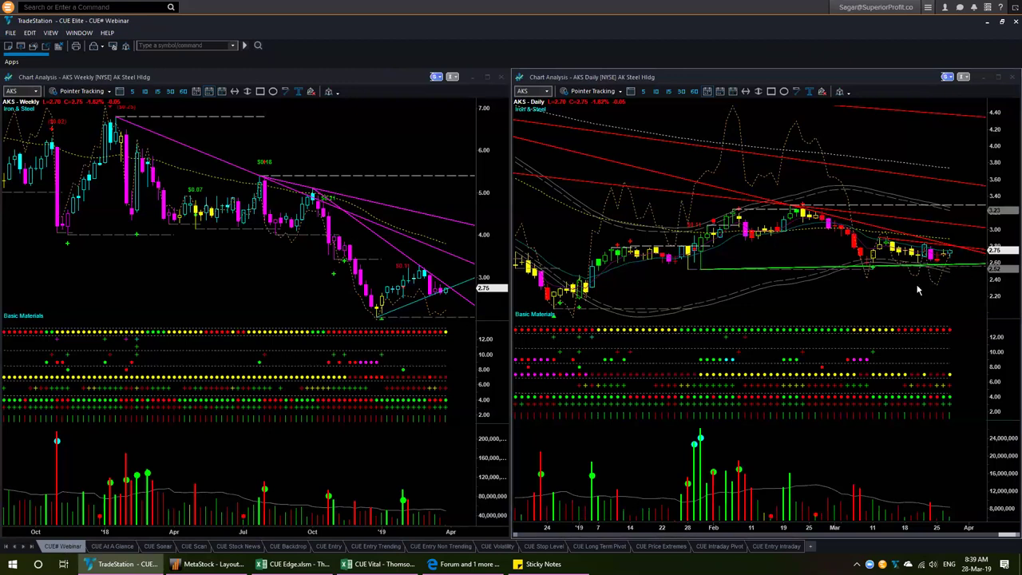
pyautogui.click(157, 546)
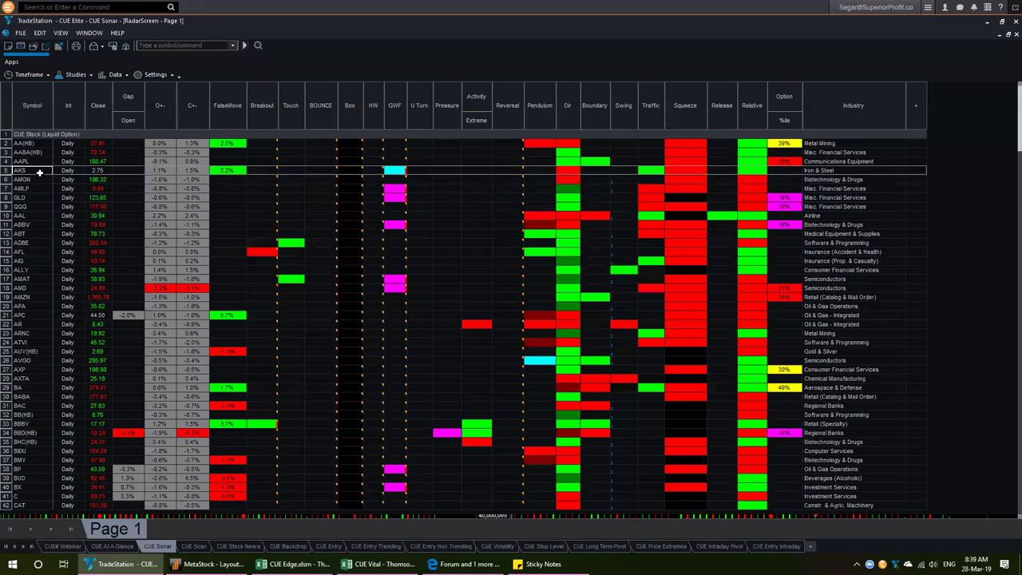
pyautogui.press('Delete')
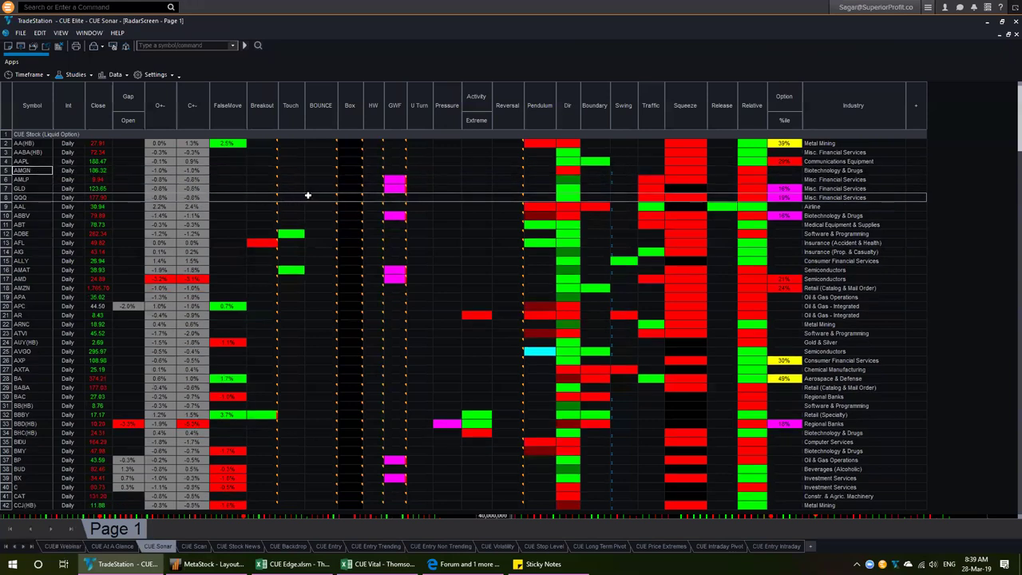
# - Sort the CUE Sonar list by HW, Box, BOUNCE and finally Touch, examining the flagged stocks each time
pyautogui.click(374, 106)
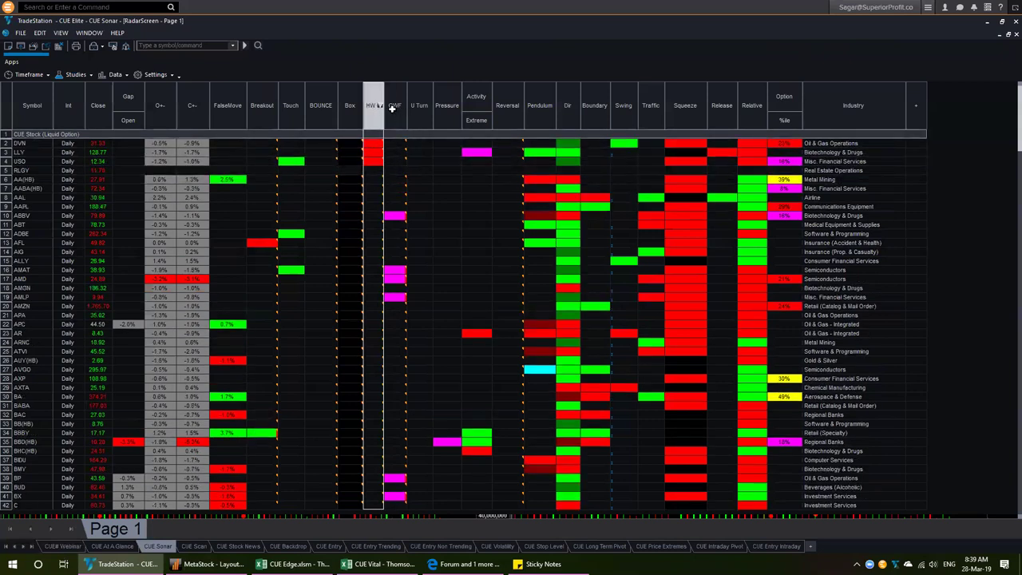
pyautogui.click(349, 106)
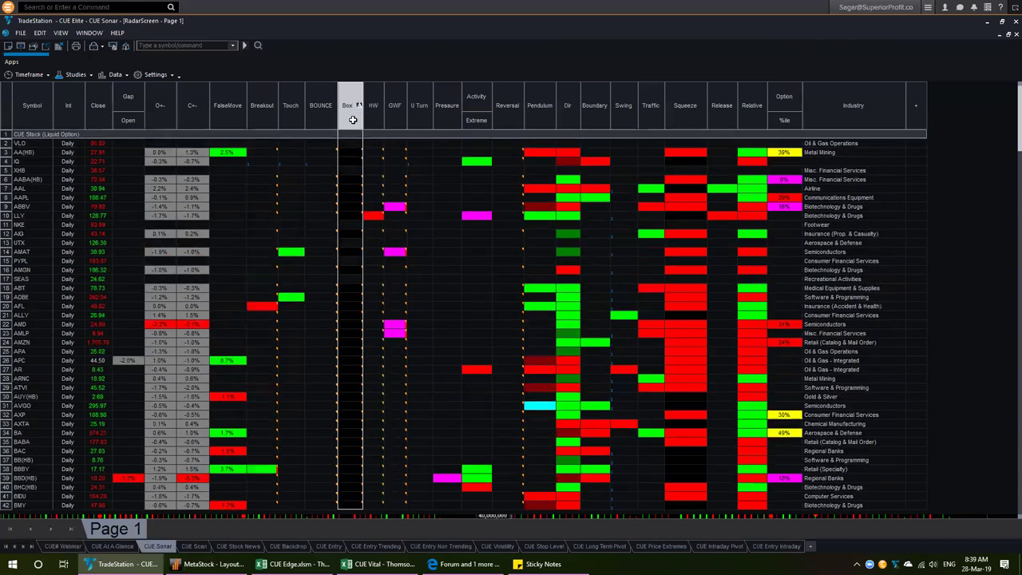
pyautogui.click(327, 112)
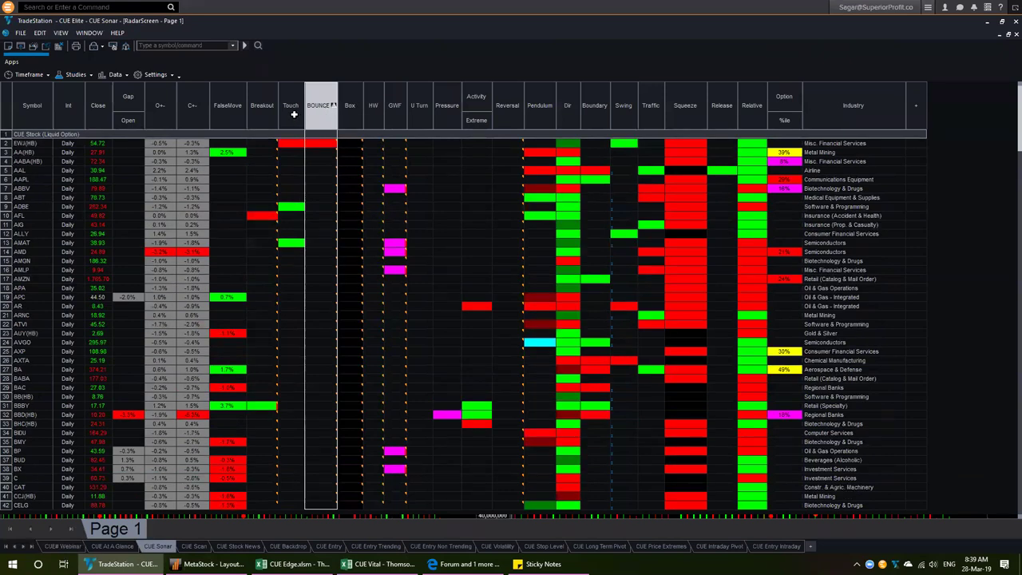
pyautogui.click(293, 111)
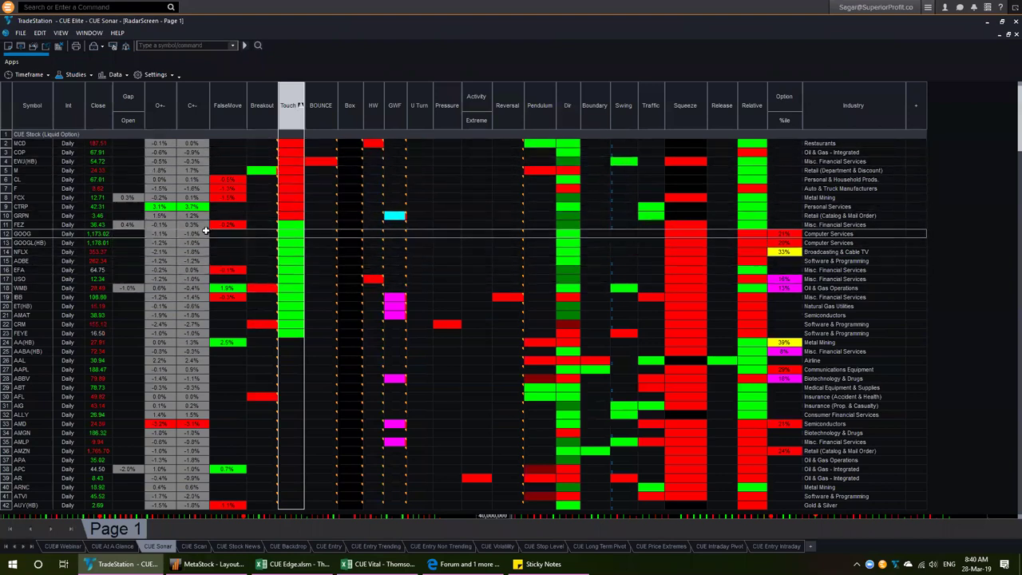
# - Copy the symbols with green Touch signals, FEZ through FEYE, into the watchlist of the CUE At A Glance workspace
pyautogui.moveTo(29, 224); pyautogui.dragTo(35, 333)
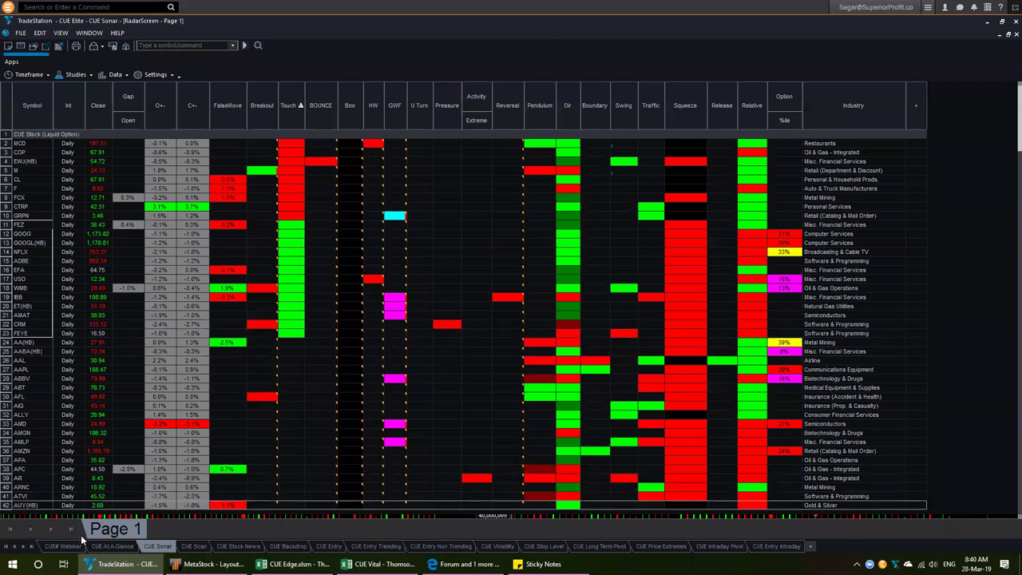
pyautogui.click(110, 547)
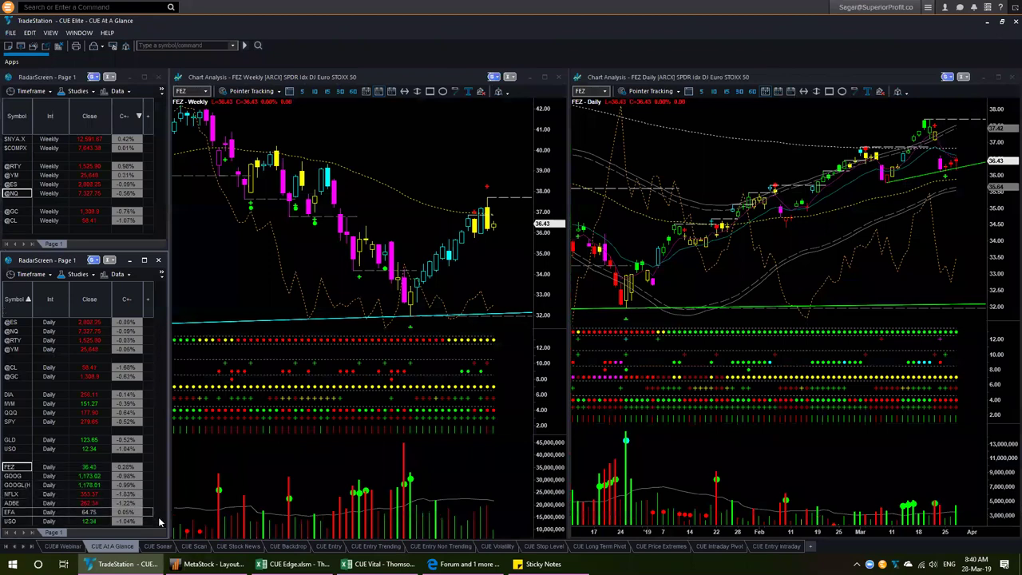
# - Set all CUE Sonar symbols to the Weekly timeframe and sort the list by Touch
pyautogui.click(159, 547)
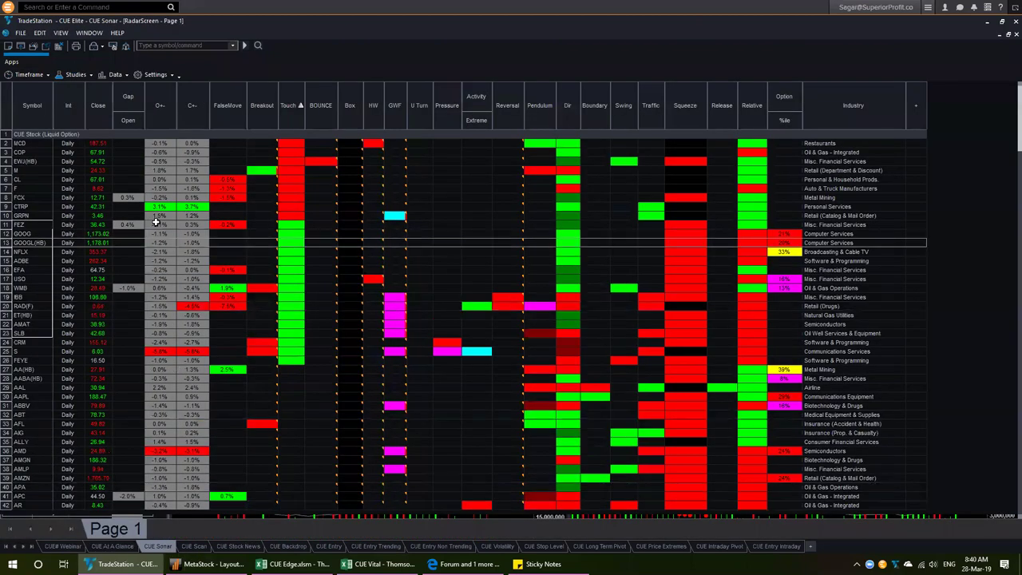
pyautogui.click(32, 107)
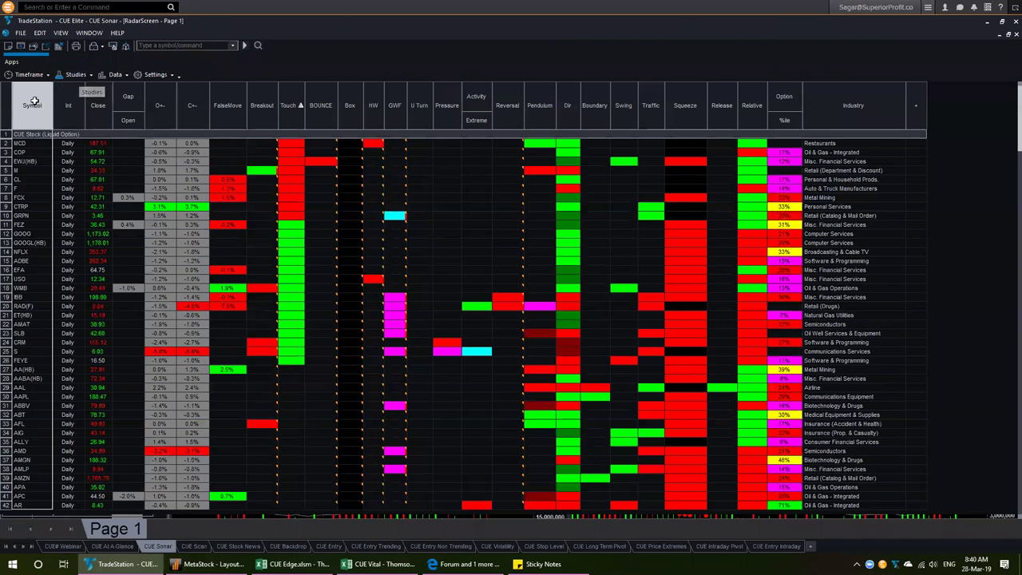
pyautogui.rightClick(30, 103)
pyautogui.click(47, 75)
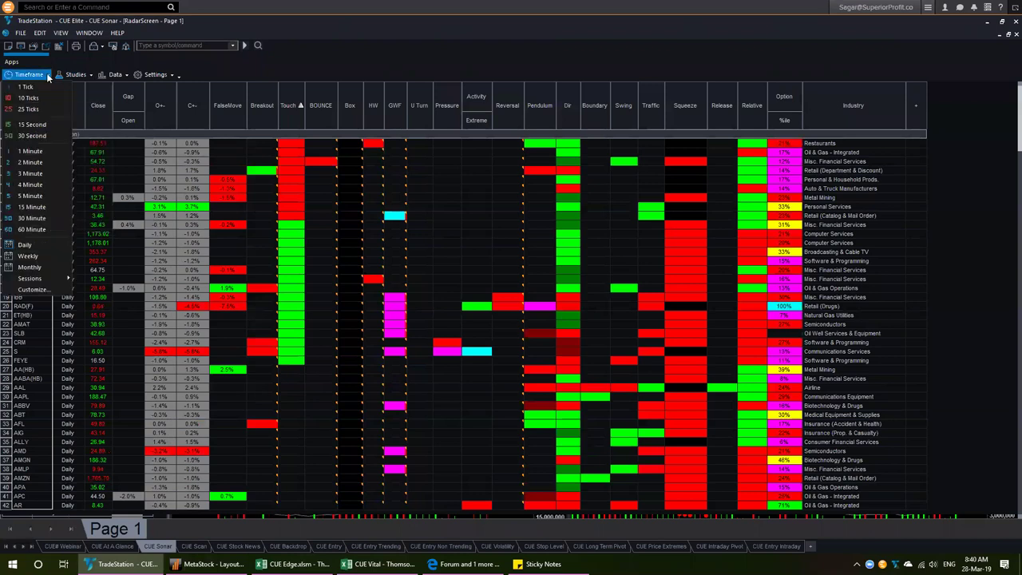
pyautogui.click(28, 257)
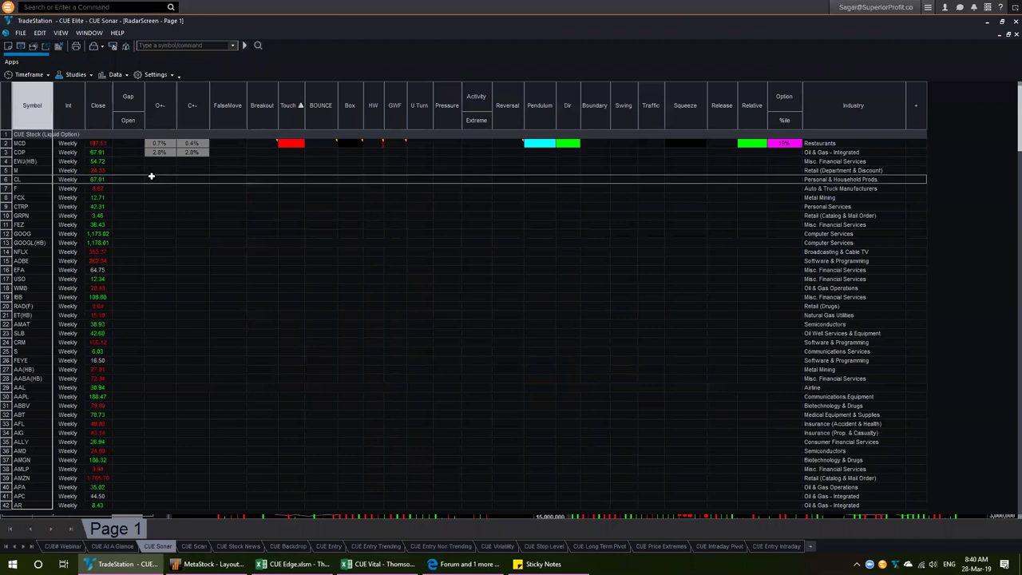
pyautogui.click(291, 97)
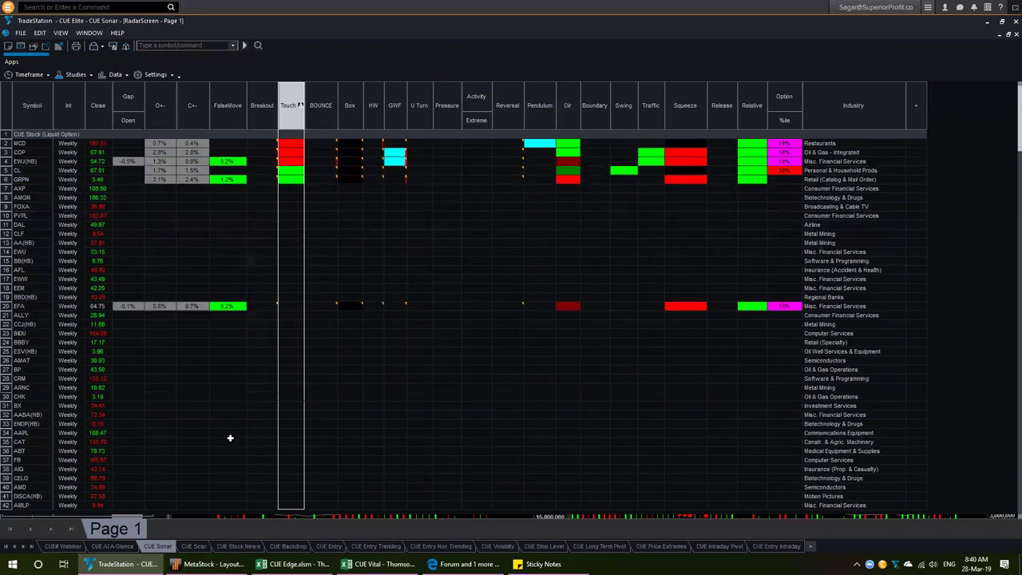
# - In the CUE At A Glance workspace, review the charts of ADBE, AMAT, CRM and EFA and remove these symbols from the watchlist
pyautogui.click(112, 546)
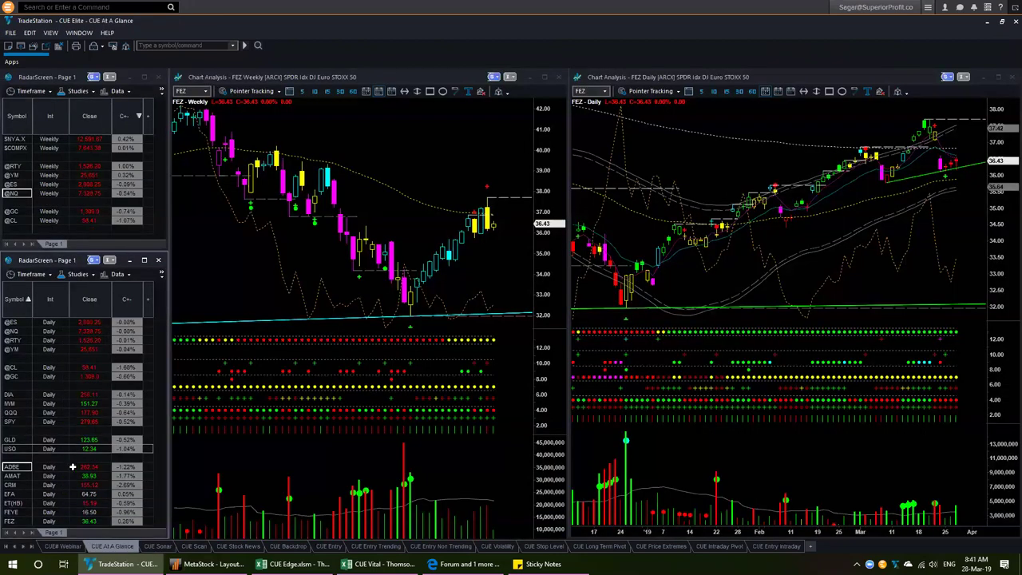
pyautogui.click(9, 467)
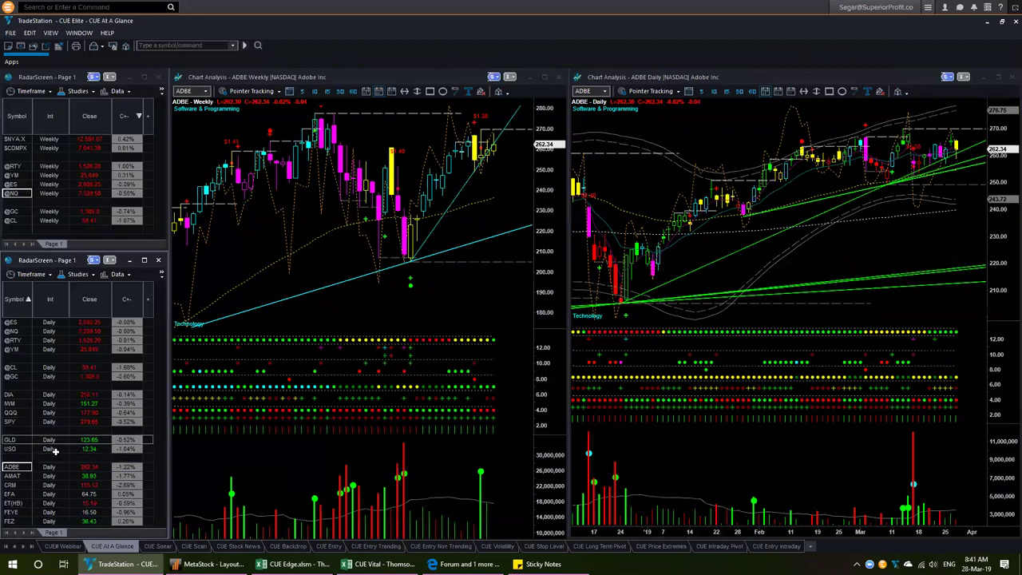
pyautogui.press('Delete')
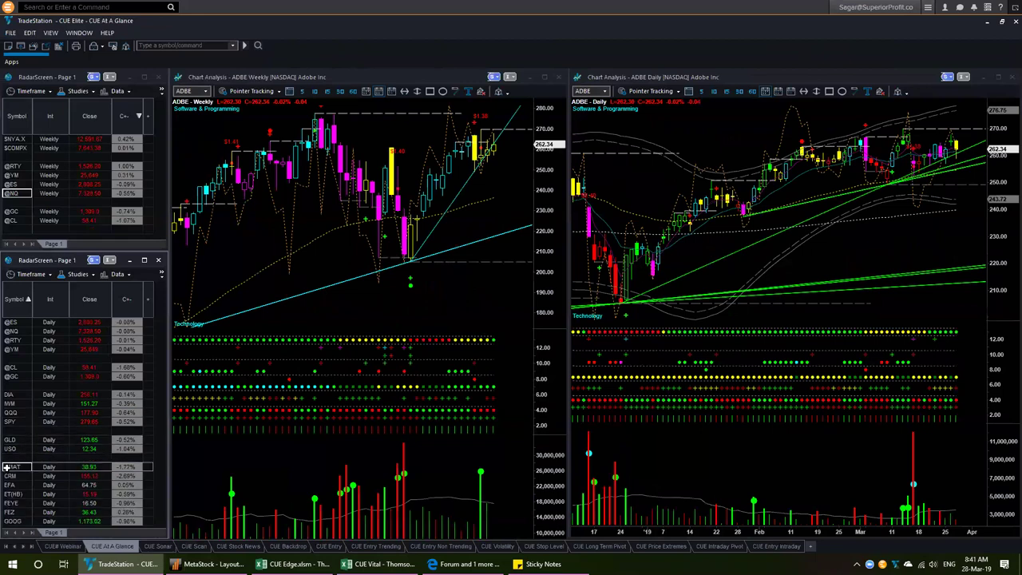
pyautogui.click(6, 468)
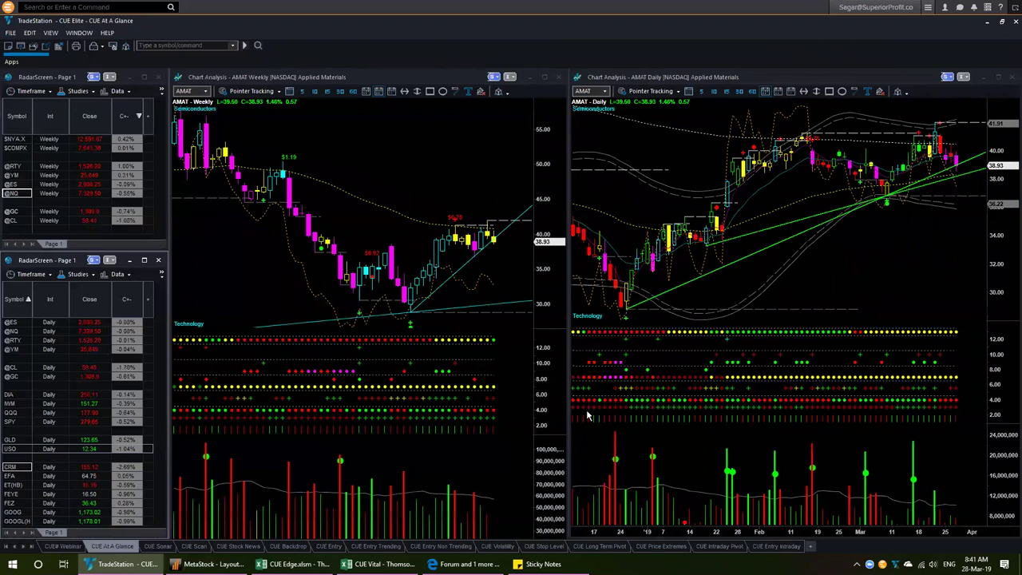
pyautogui.press('Down')
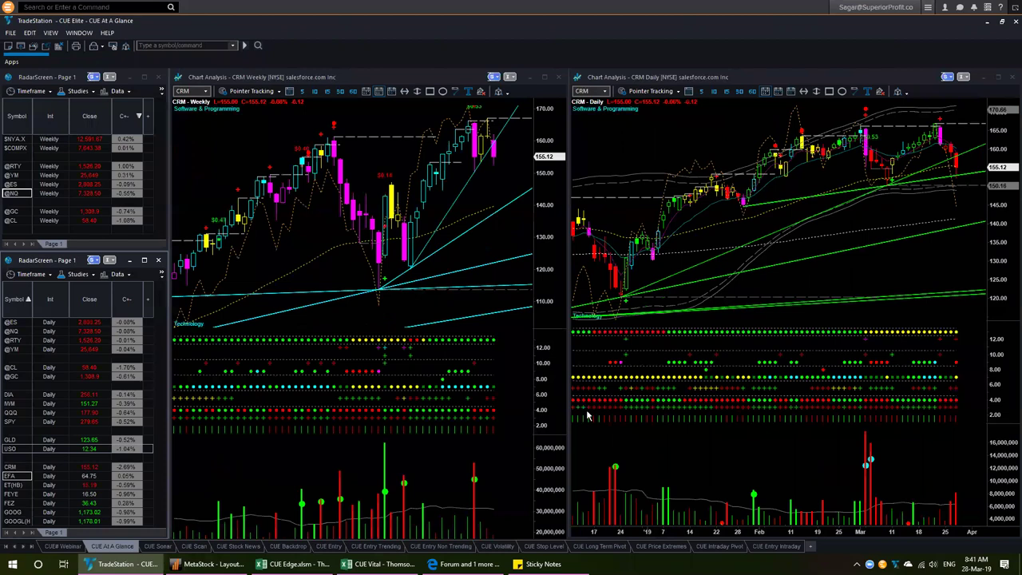
pyautogui.press('Up')
pyautogui.press('Down')
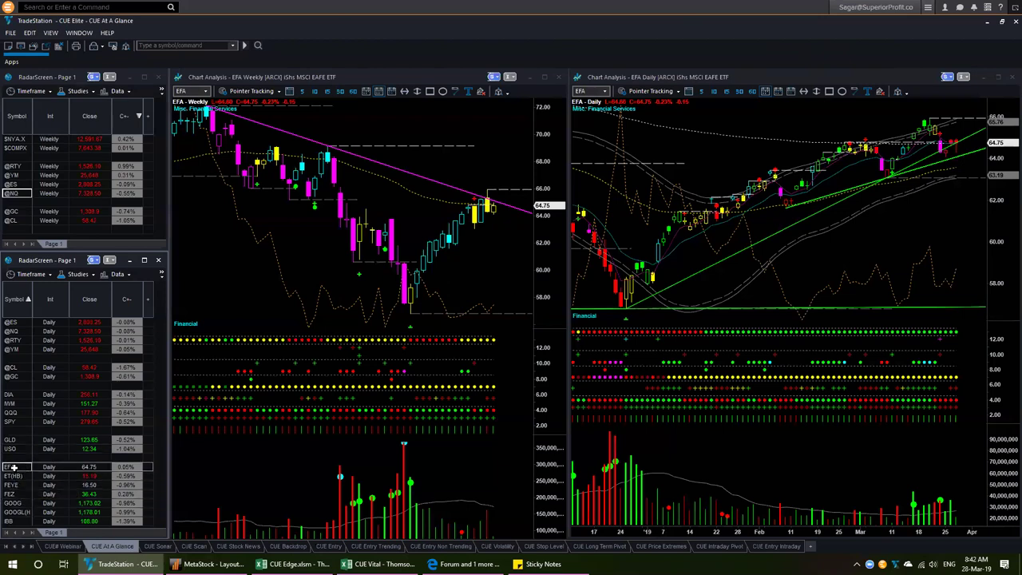
pyautogui.press('Delete')
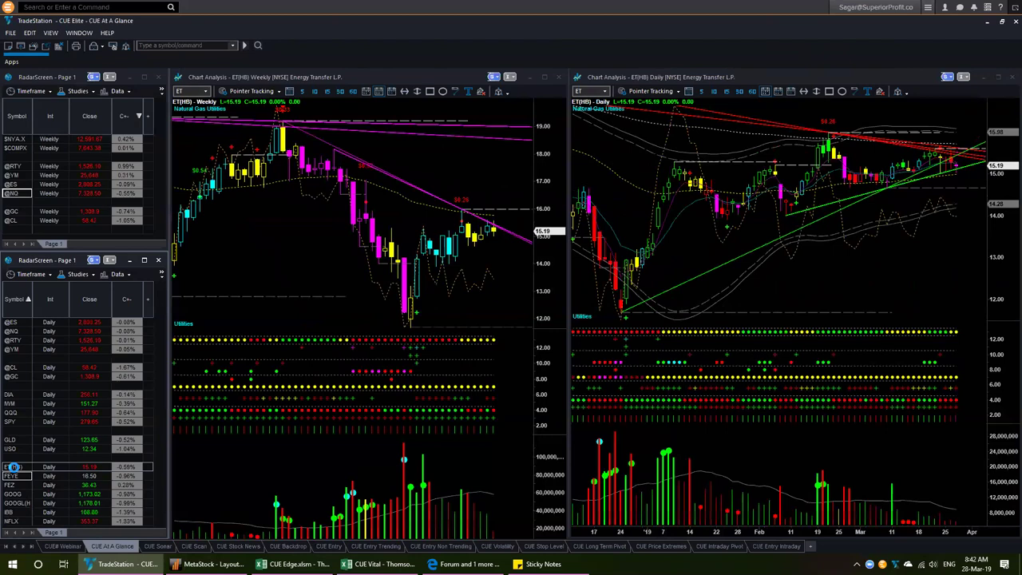
# - View the weekly and daily charts of ET, FEYE, FEZ and GOOG from the watchlist
pyautogui.press('Down')
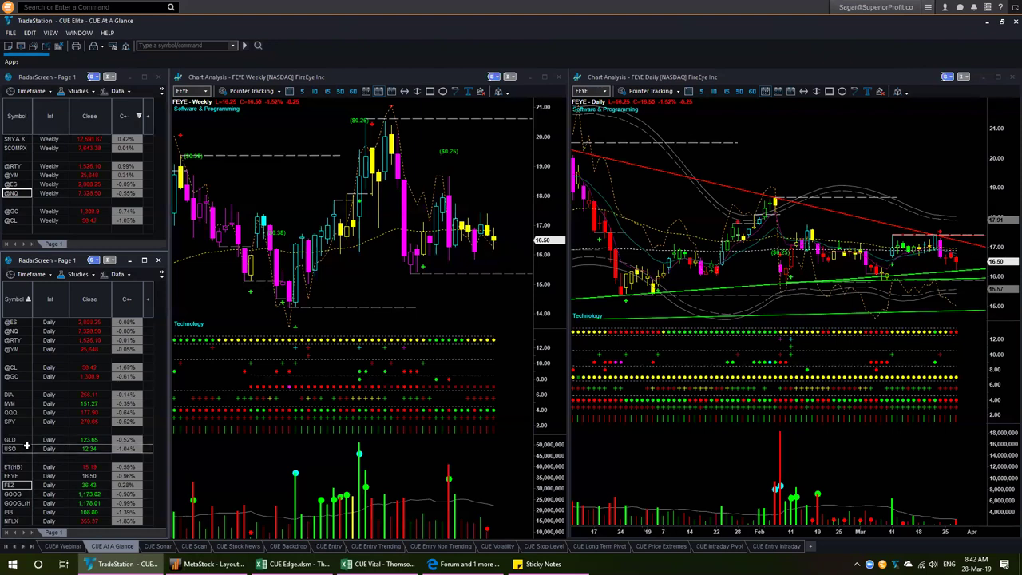
pyautogui.click(22, 484)
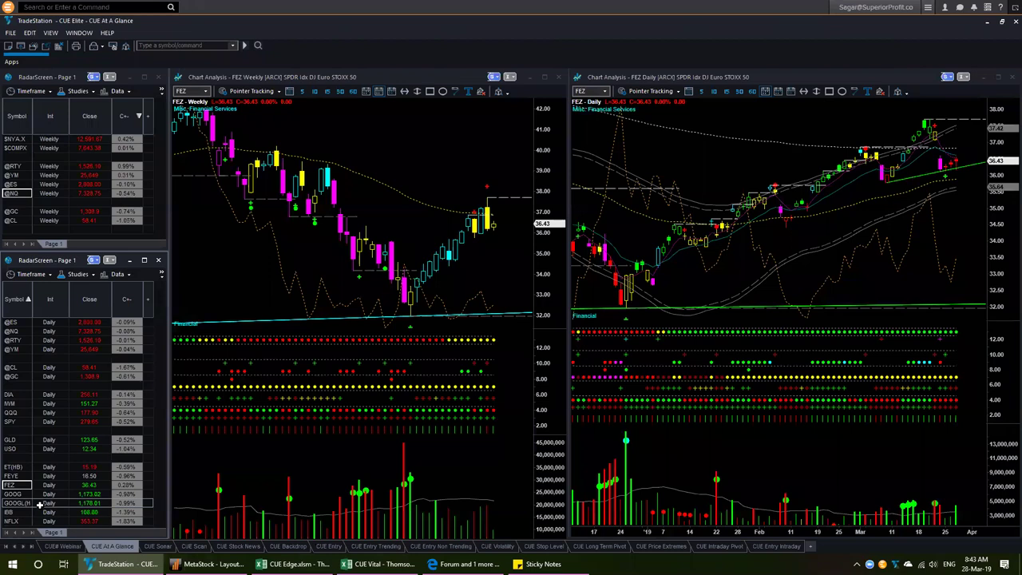
pyautogui.click(119, 476)
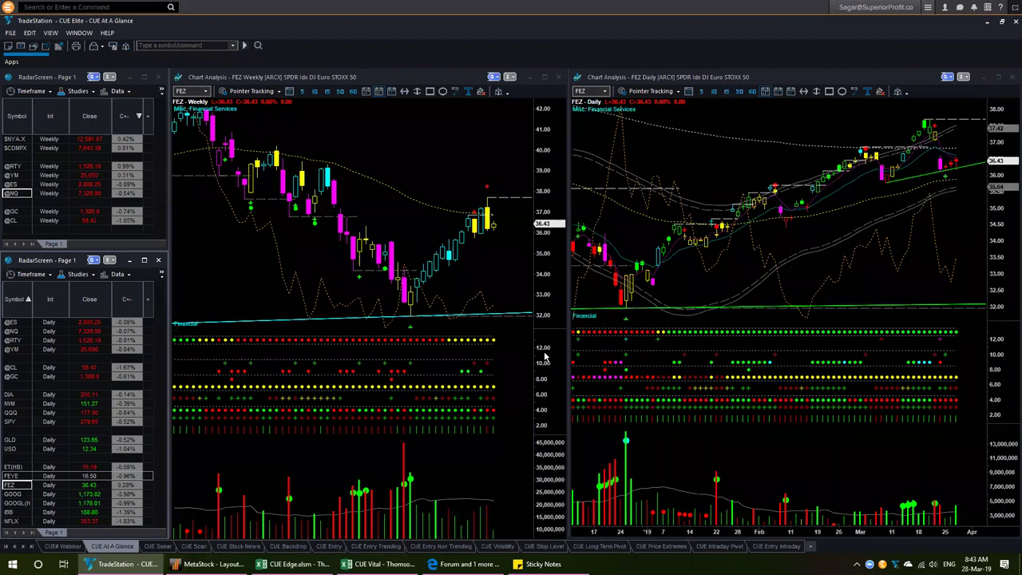
pyautogui.click(20, 495)
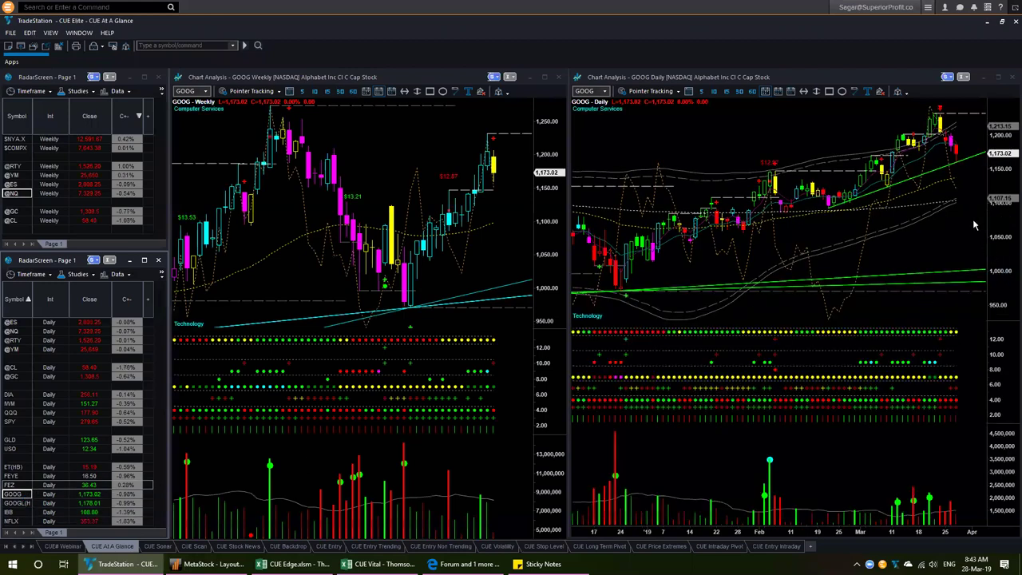
pyautogui.click(943, 171)
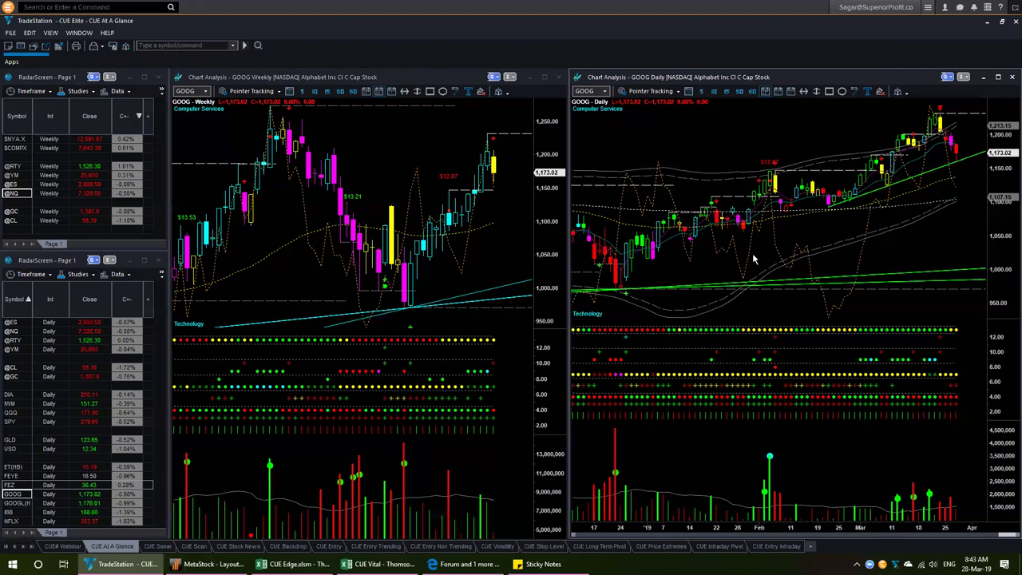
# - View the weekly and daily charts of IBB, NFLX, USO and WMB from the watchlist
pyautogui.click(15, 512)
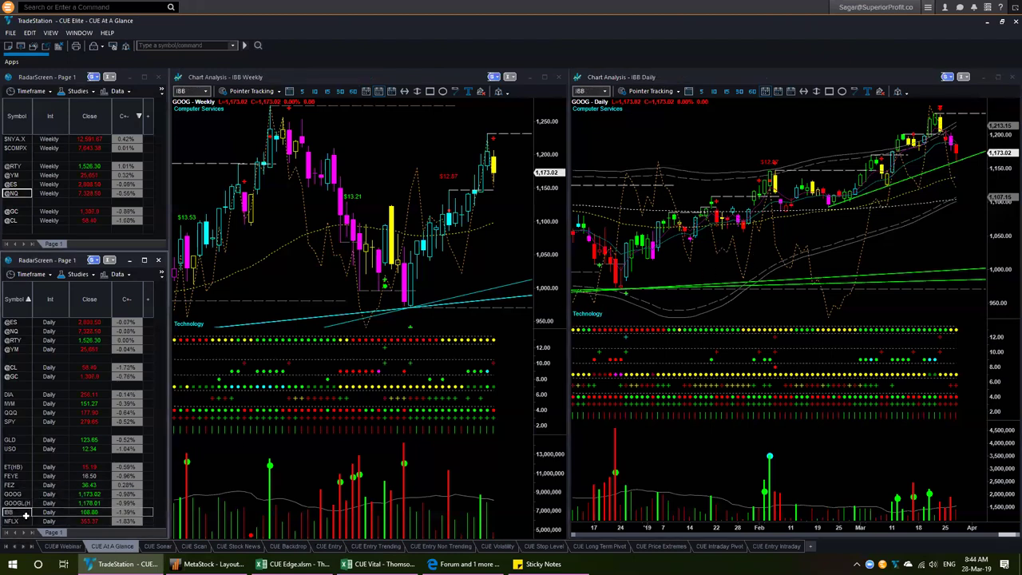
pyautogui.scroll(-1, 48, 512)
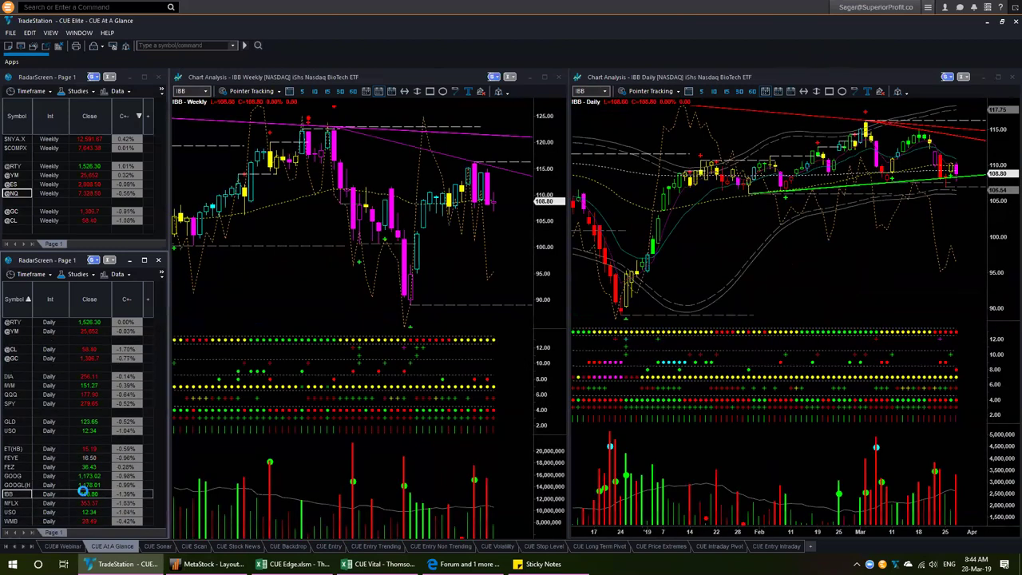
pyautogui.click(24, 521)
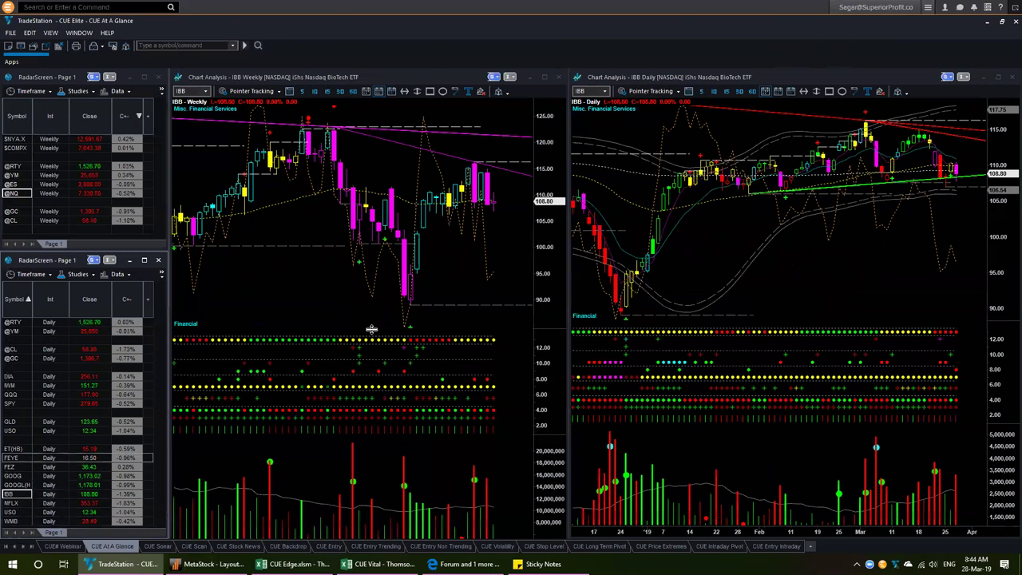
pyautogui.click(17, 503)
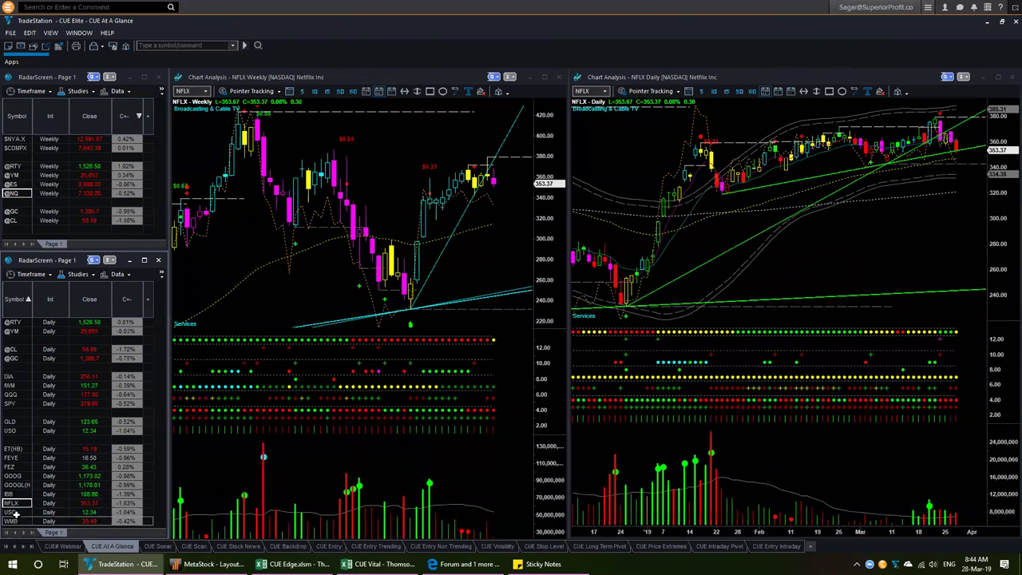
pyautogui.click(16, 512)
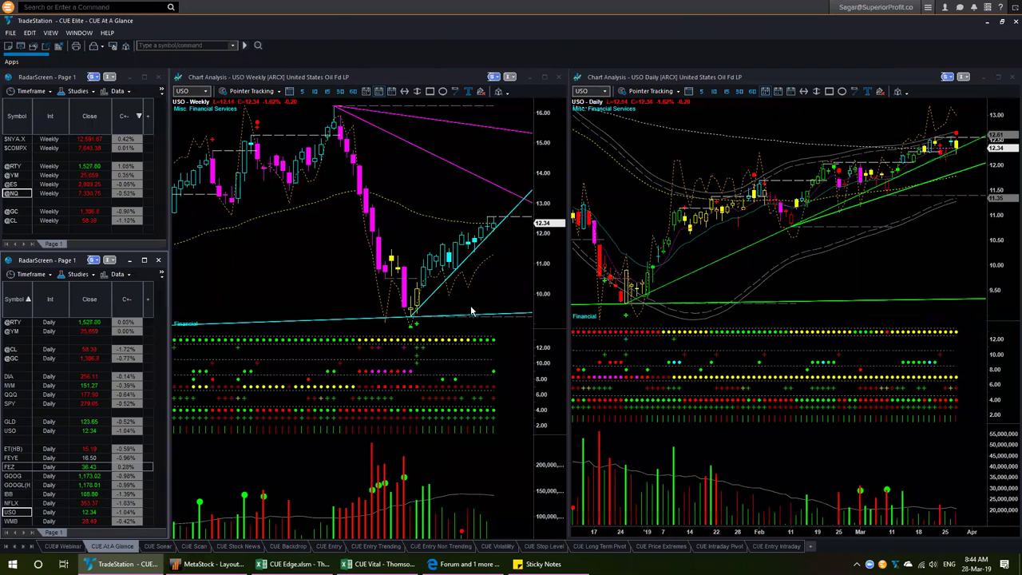
pyautogui.click(15, 520)
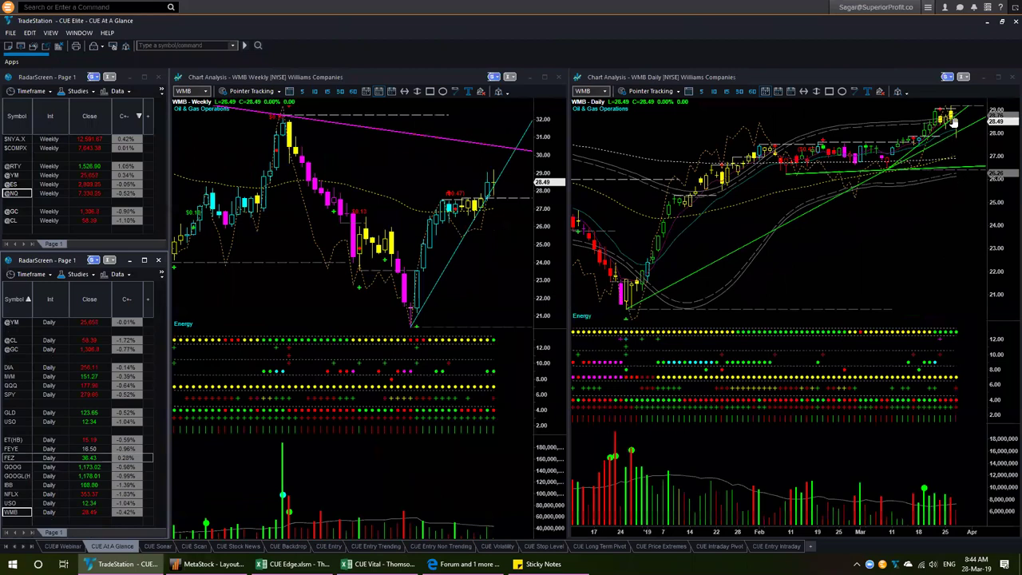
# - Remove the remaining stock symbols, ET(HB) through WMB, from the watchlist below the index and commodity symbols
pyautogui.click(4, 466)
pyautogui.click(5, 431)
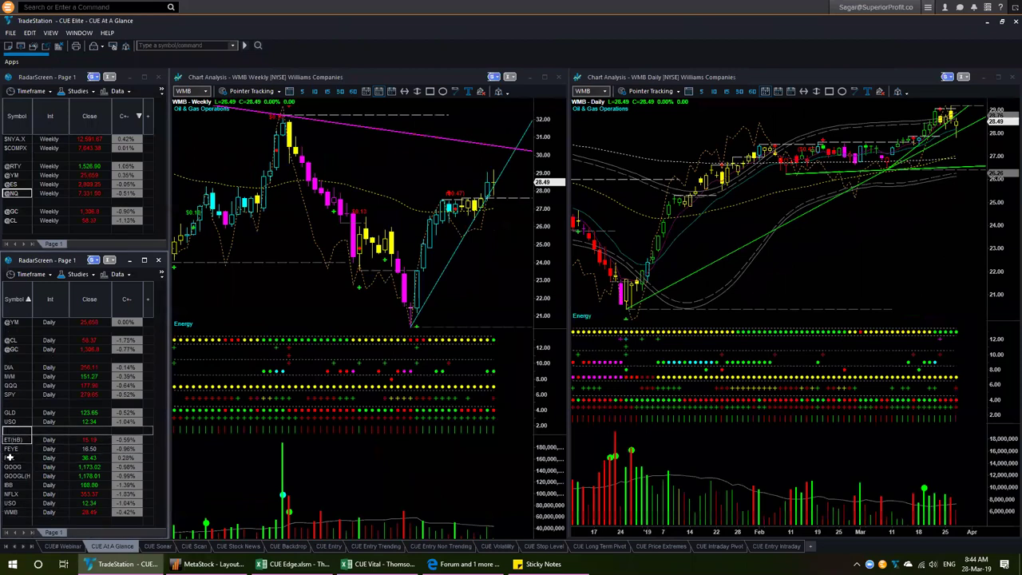
pyautogui.click(12, 518)
pyautogui.press('Delete')
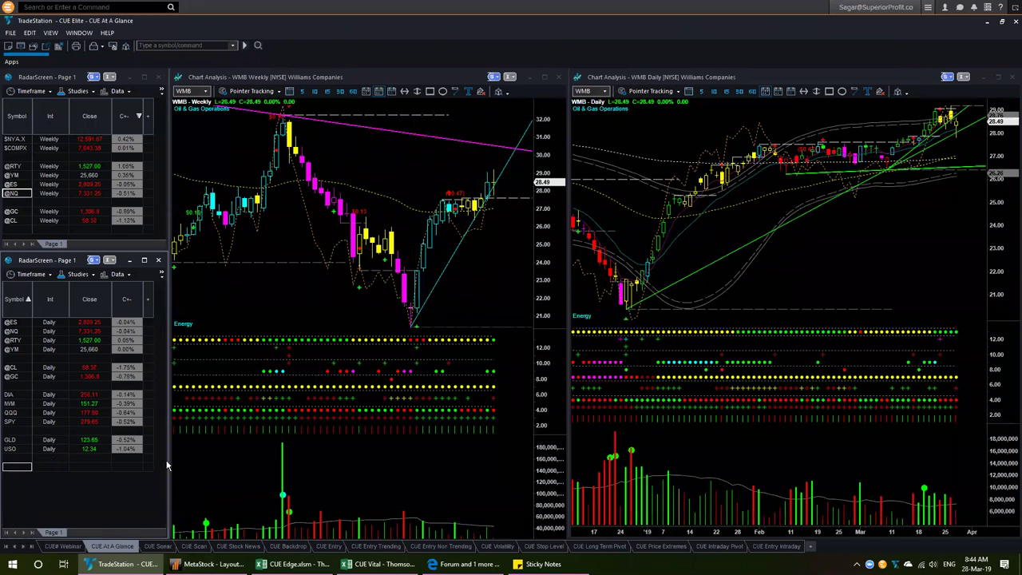
# - Load GOOG into the linked weekly and daily charts of the CUE At A Glance workspace
pyautogui.click(890, 261)
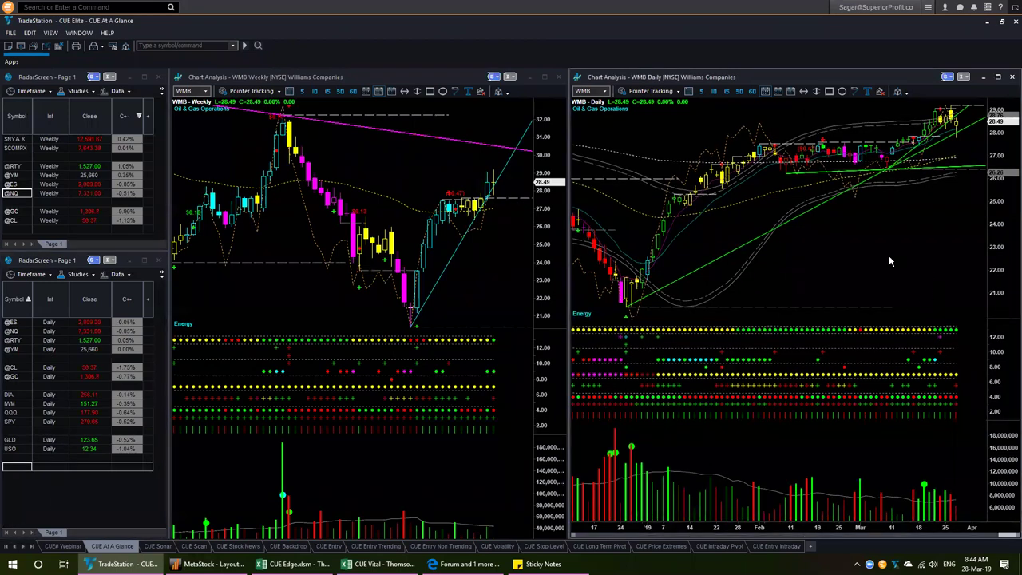
pyautogui.write('GOOG')
pyautogui.press('Return')
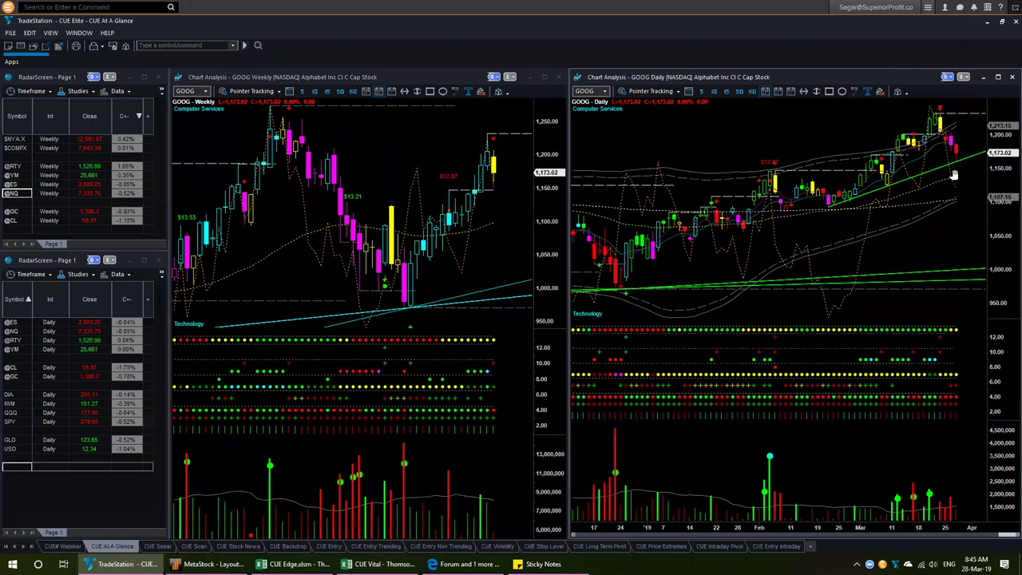
# - In the CUE Entry Intraday workspace, set the GOOG chart to daily and place a horizontal line at about 1,159.02
pyautogui.click(776, 548)
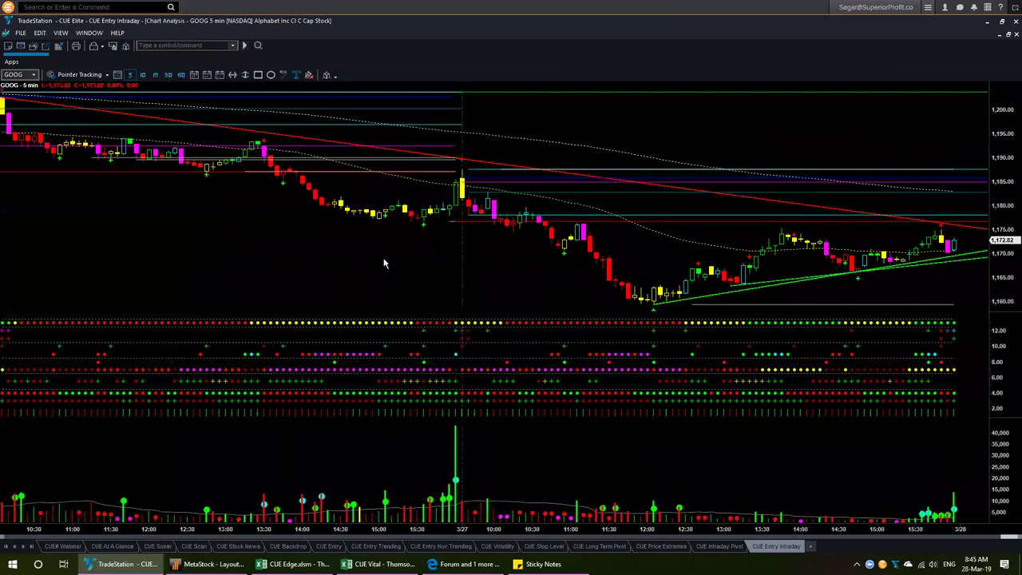
pyautogui.press('d')
pyautogui.press('Return')
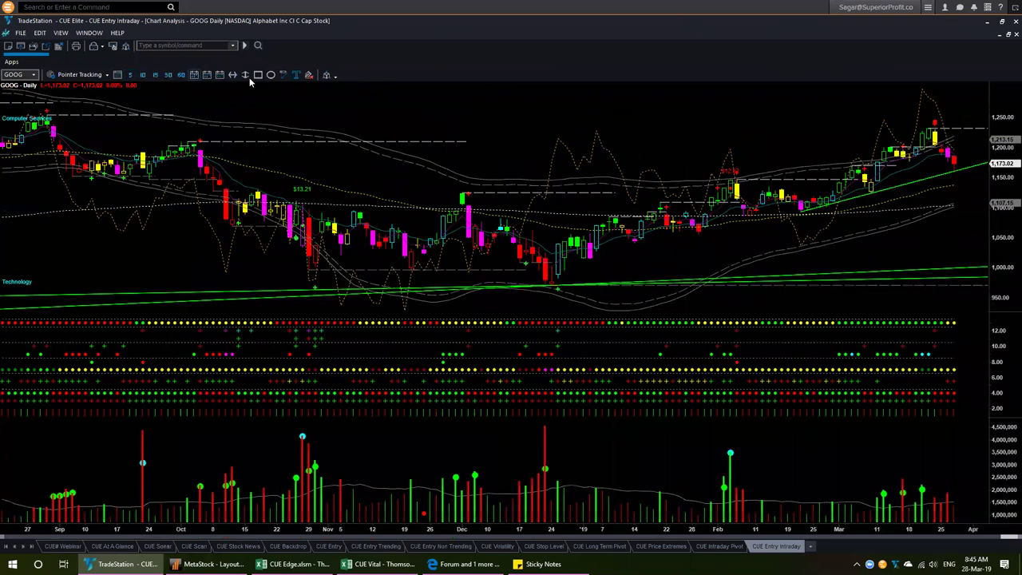
pyautogui.moveTo(493, 180); pyautogui.dragTo(493, 172)
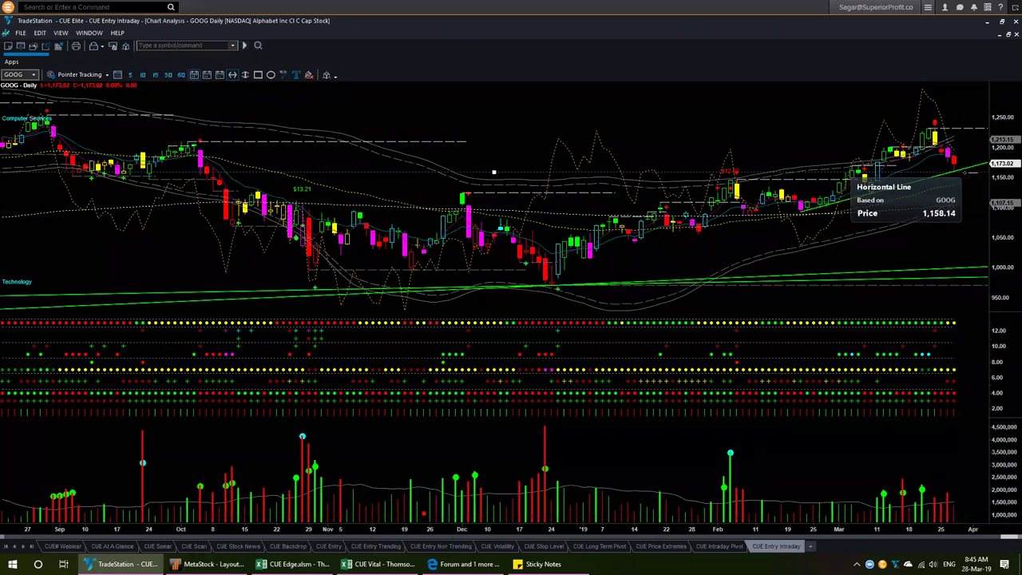
pyautogui.moveTo(493, 171); pyautogui.dragTo(493, 171)
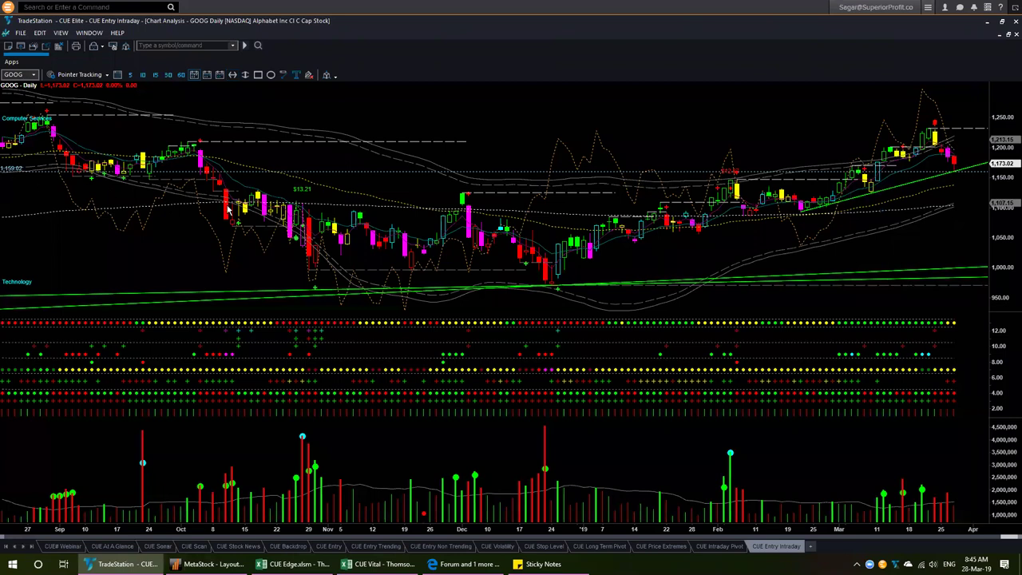
# - Set the GOOG chart back to the 5-minute timeframe and compress its price scale
pyautogui.press('5')
pyautogui.press('Return')
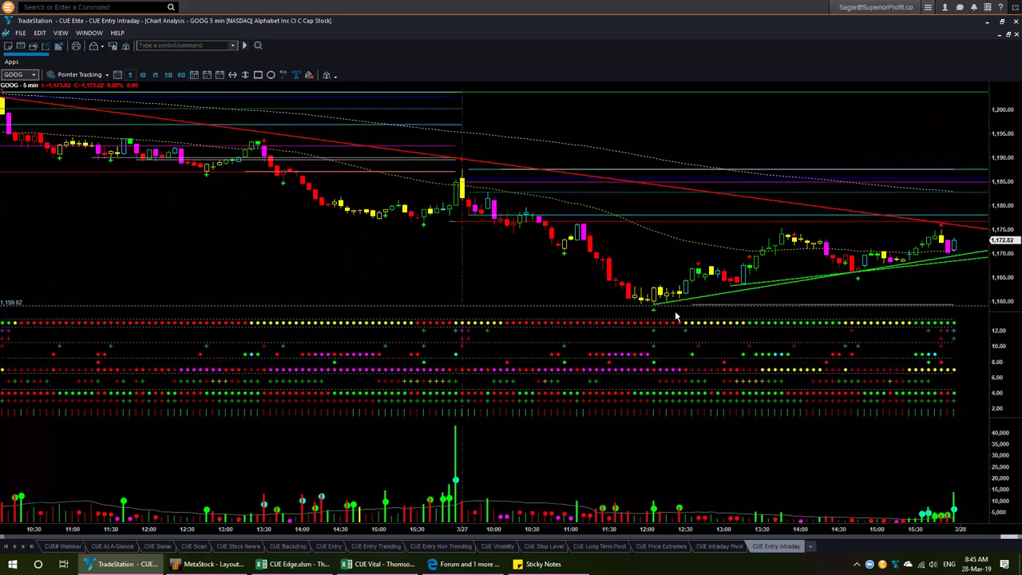
pyautogui.moveTo(1008, 204); pyautogui.dragTo(1007, 225)
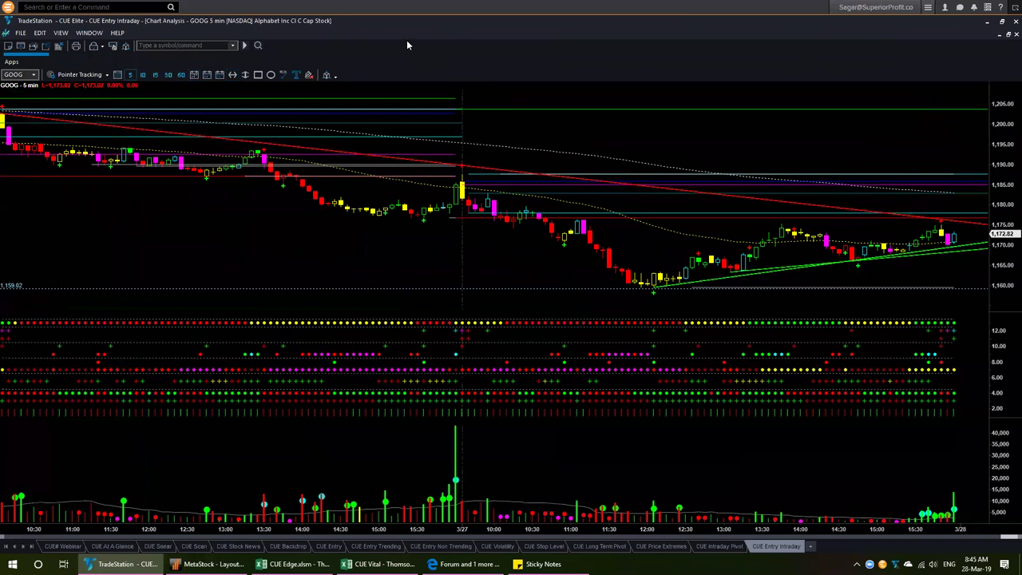
# - Draw temporary arrows at GOOG's 12:00 low, its indicator signals, its volume spike and the latest bar, and erase all the annotations
pyautogui.moveTo(488, 302); pyautogui.dragTo(516, 290)
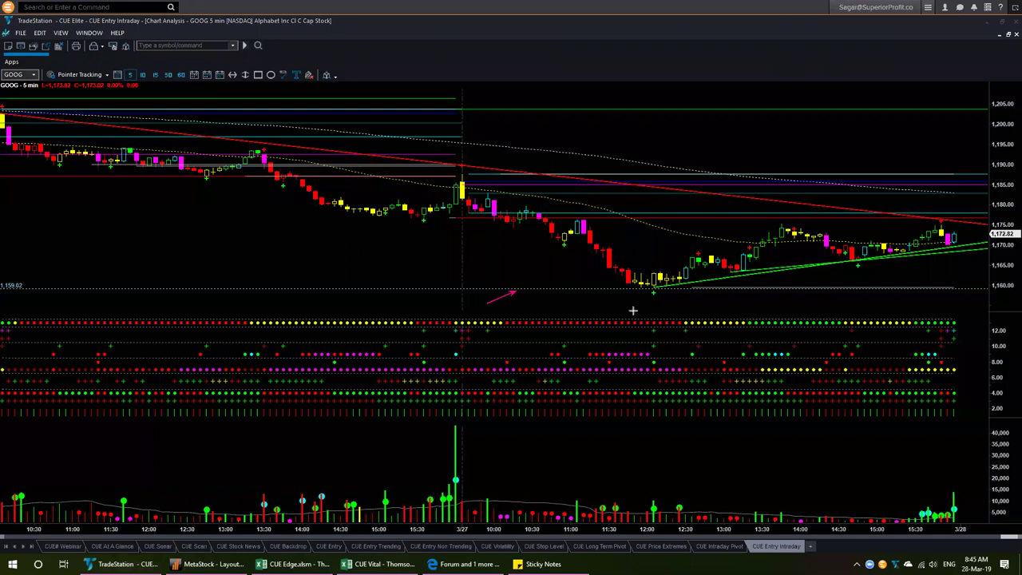
pyautogui.moveTo(631, 311); pyautogui.dragTo(653, 297)
pyautogui.moveTo(683, 304); pyautogui.dragTo(654, 323)
pyautogui.moveTo(643, 452); pyautogui.dragTo(652, 499)
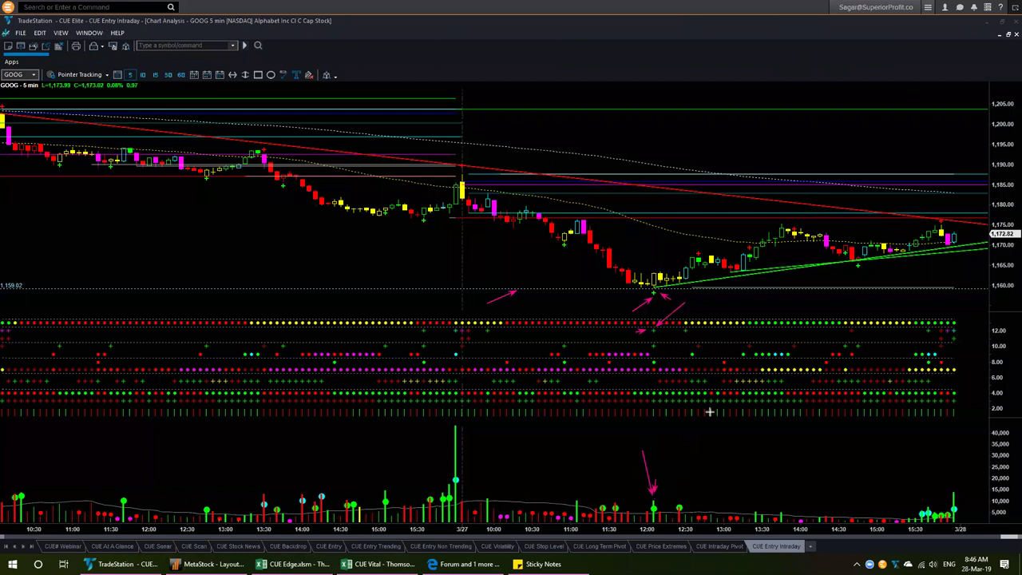
pyautogui.moveTo(592, 350); pyautogui.dragTo(657, 345)
pyautogui.moveTo(618, 364); pyautogui.dragTo(636, 368)
pyautogui.moveTo(656, 274); pyautogui.dragTo(704, 274)
pyautogui.moveTo(68, 201); pyautogui.dragTo(34, 92)
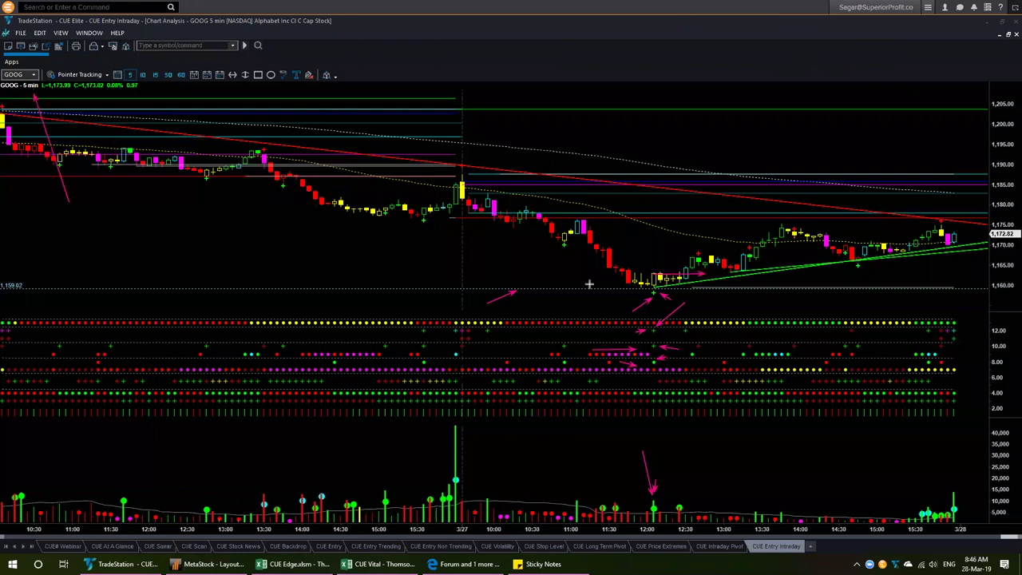
pyautogui.moveTo(655, 294); pyautogui.dragTo(711, 292)
pyautogui.moveTo(698, 256); pyautogui.dragTo(767, 254)
pyautogui.moveTo(970, 146); pyautogui.dragTo(953, 230)
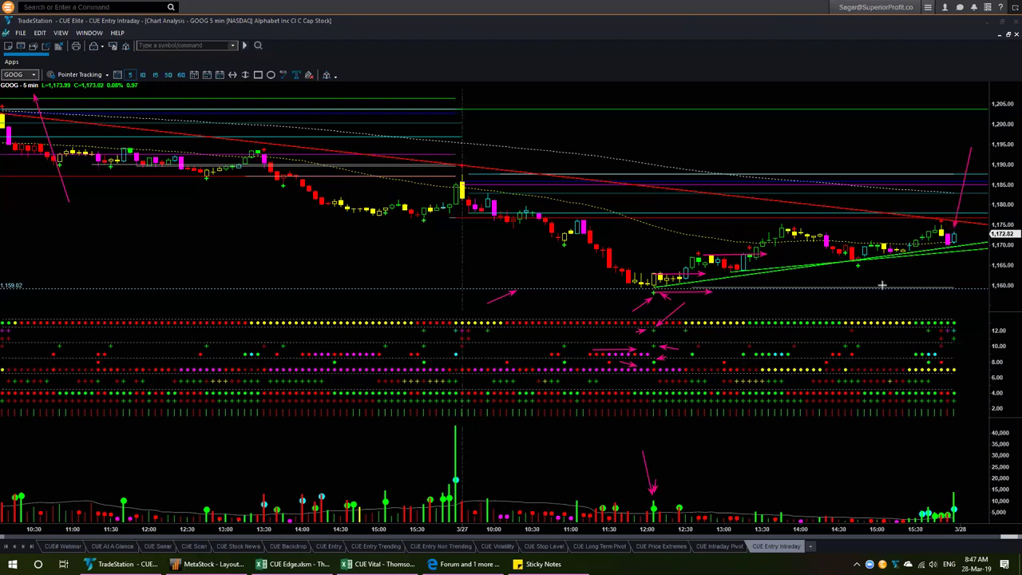
pyautogui.moveTo(646, 252); pyautogui.dragTo(653, 272)
pyautogui.moveTo(990, 276); pyautogui.dragTo(959, 234)
pyautogui.press('e')
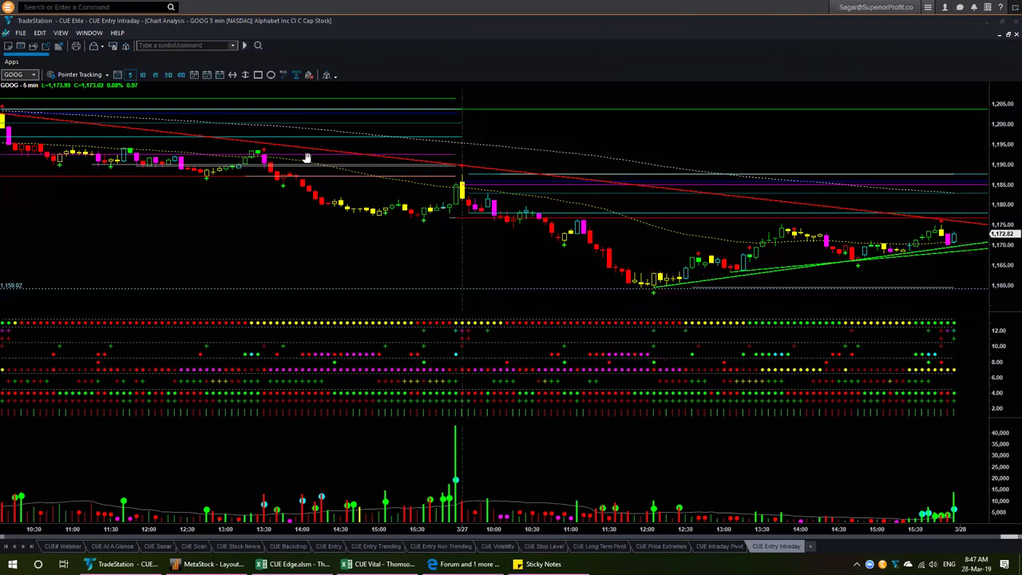
# - View GOOG's weekly and daily charts in the CUE# Webinar workspace and switch to the CUE Vital workbook in Excel
pyautogui.click(65, 546)
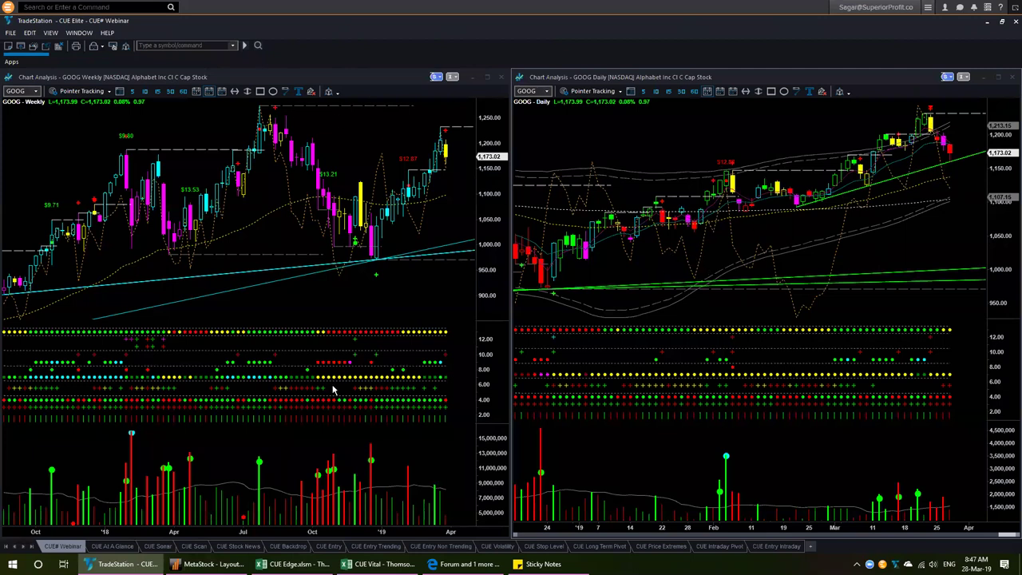
pyautogui.click(379, 561)
pyautogui.click(106, 315)
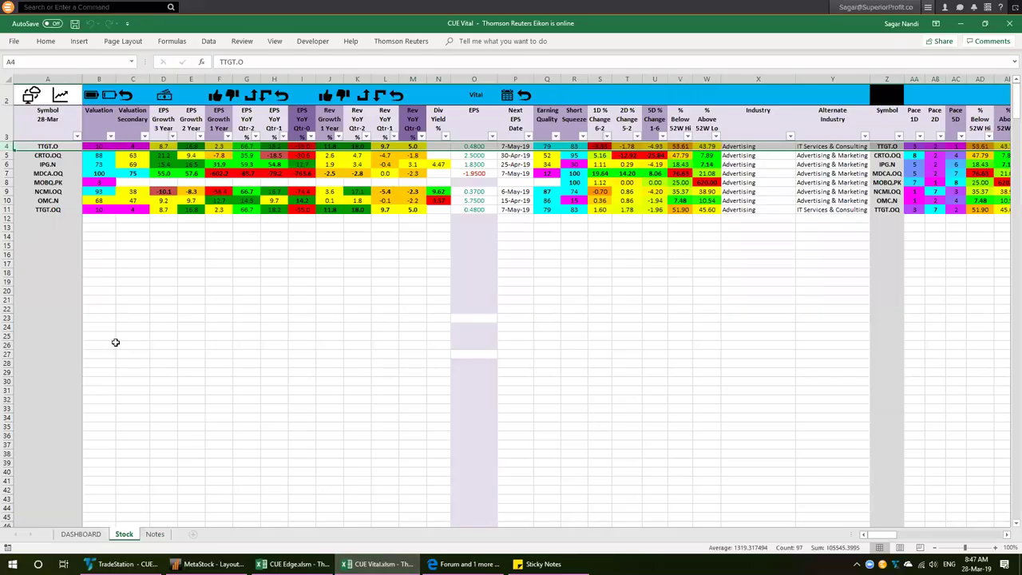
# - Set the root stock on the CUE Vital dashboard to goog.o and load its industry peers' data on the Stock sheet
pyautogui.click(81, 533)
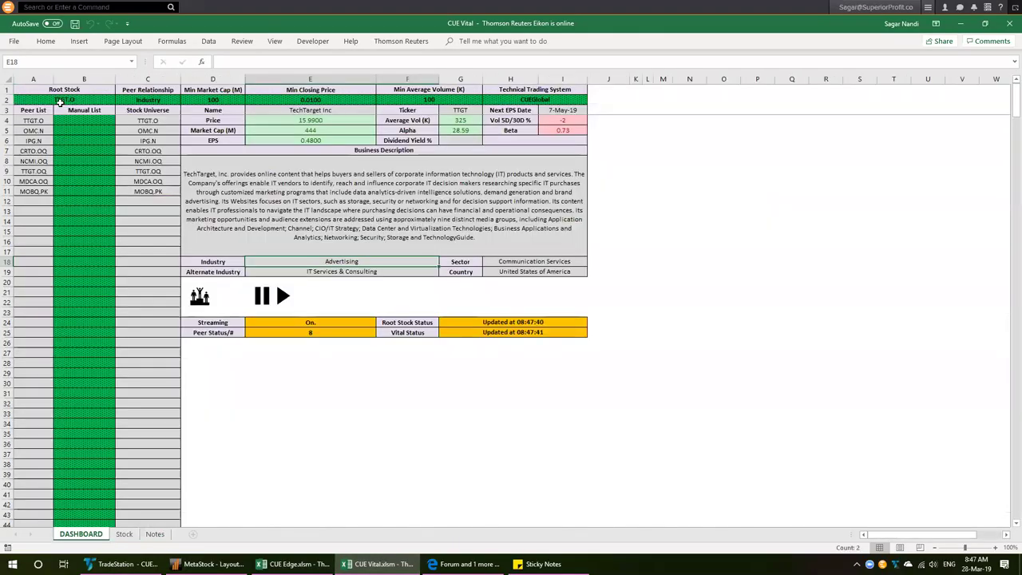
pyautogui.click(64, 99)
pyautogui.write('goog.o')
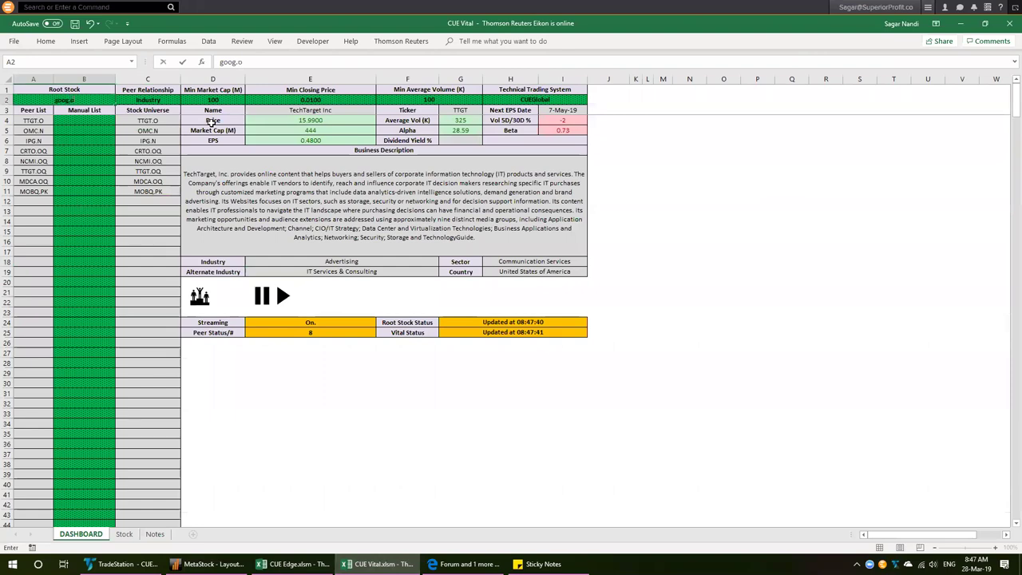
pyautogui.press('Return')
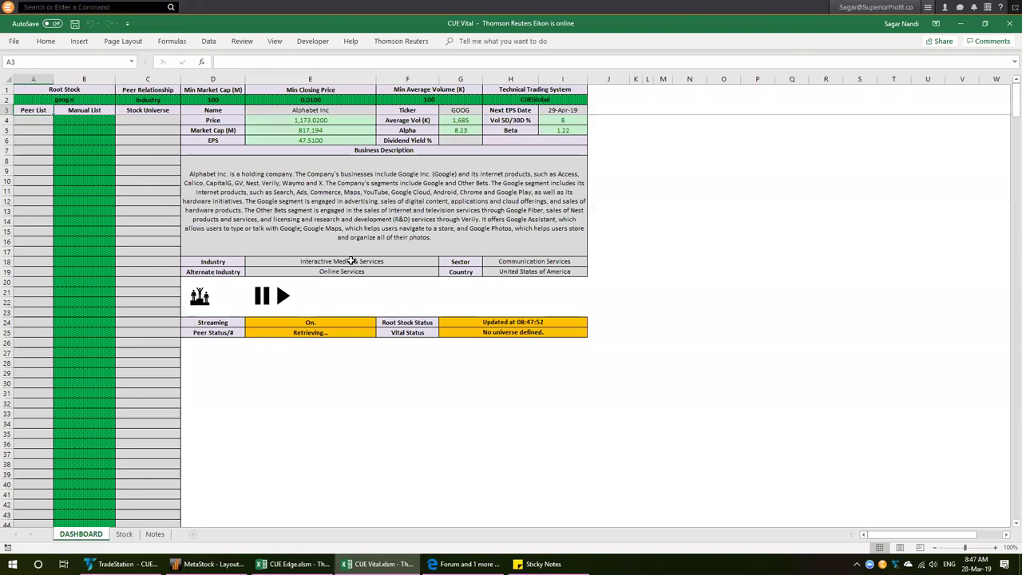
pyautogui.click(351, 261)
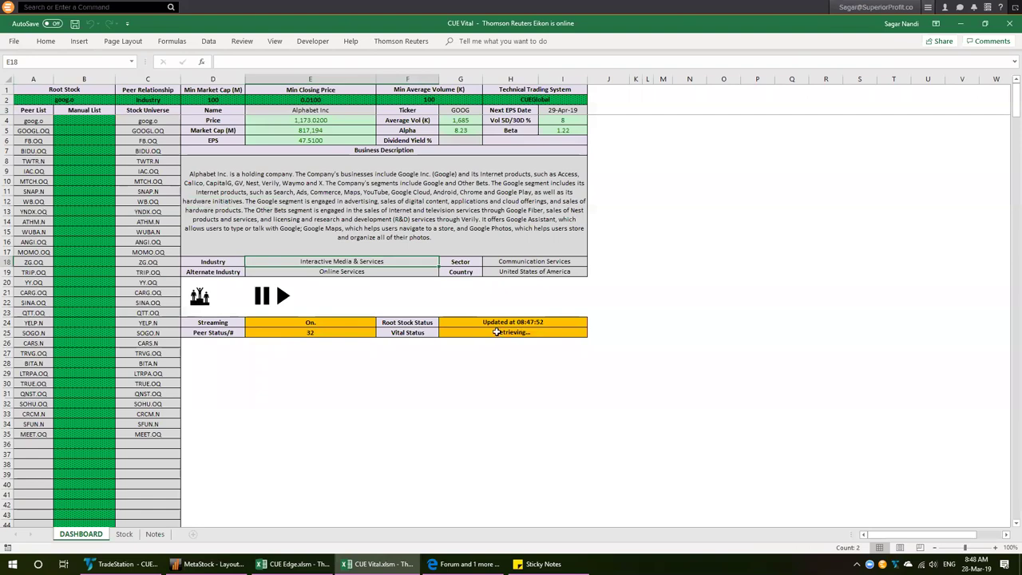
pyautogui.click(505, 332)
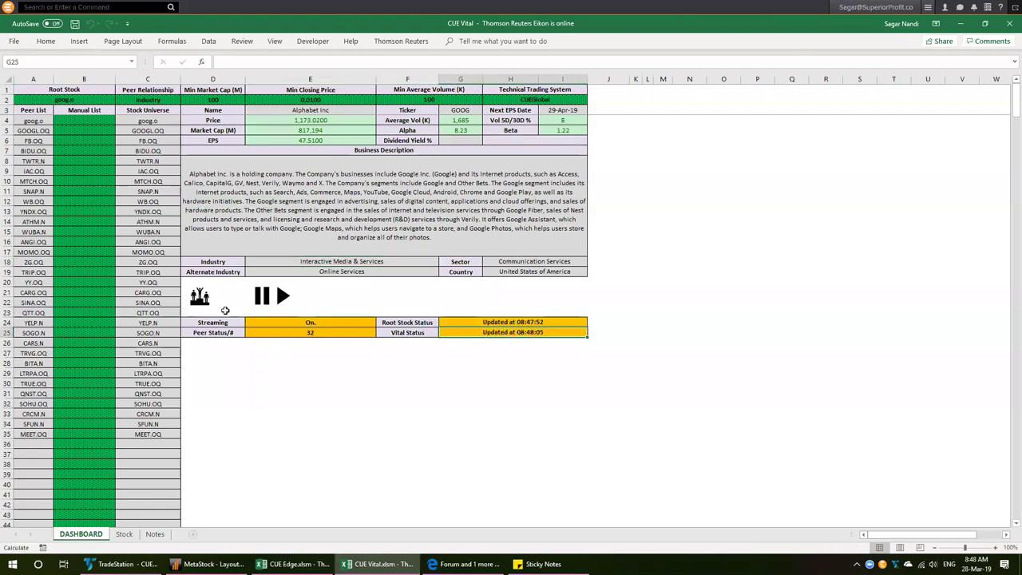
pyautogui.click(198, 296)
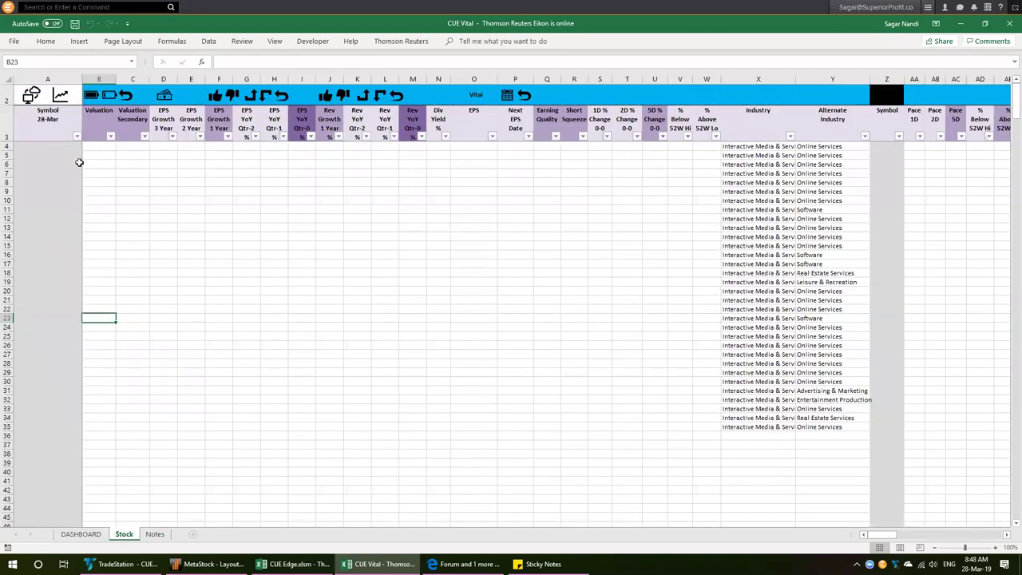
pyautogui.click(30, 96)
# - Examine GOOG.O's valuation, one-year and recent quarterly EPS growth, and industry on the Stock sheet
pyautogui.click(99, 145)
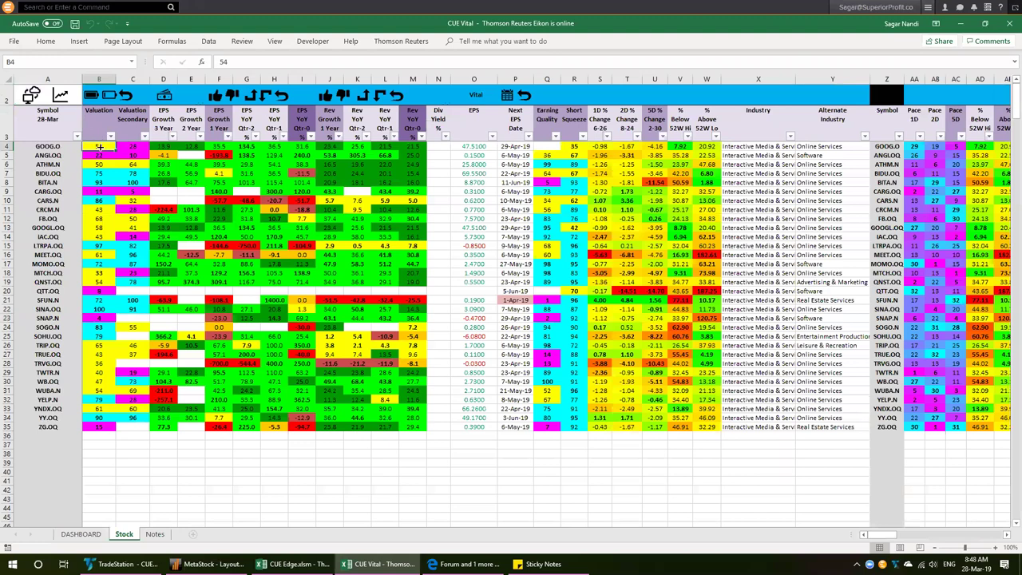
pyautogui.moveTo(304, 146); pyautogui.dragTo(253, 145)
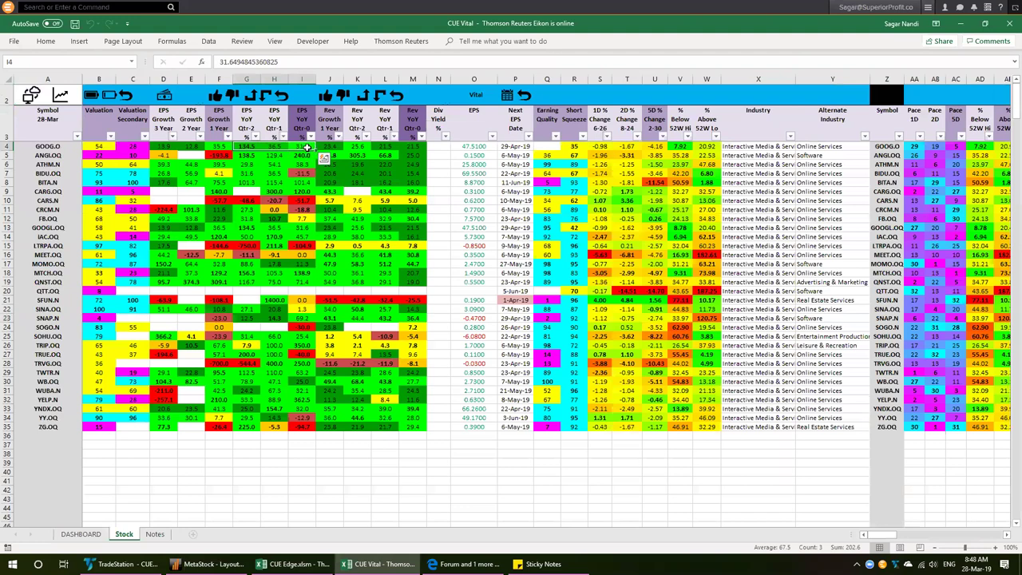
pyautogui.moveTo(305, 146); pyautogui.dragTo(223, 148)
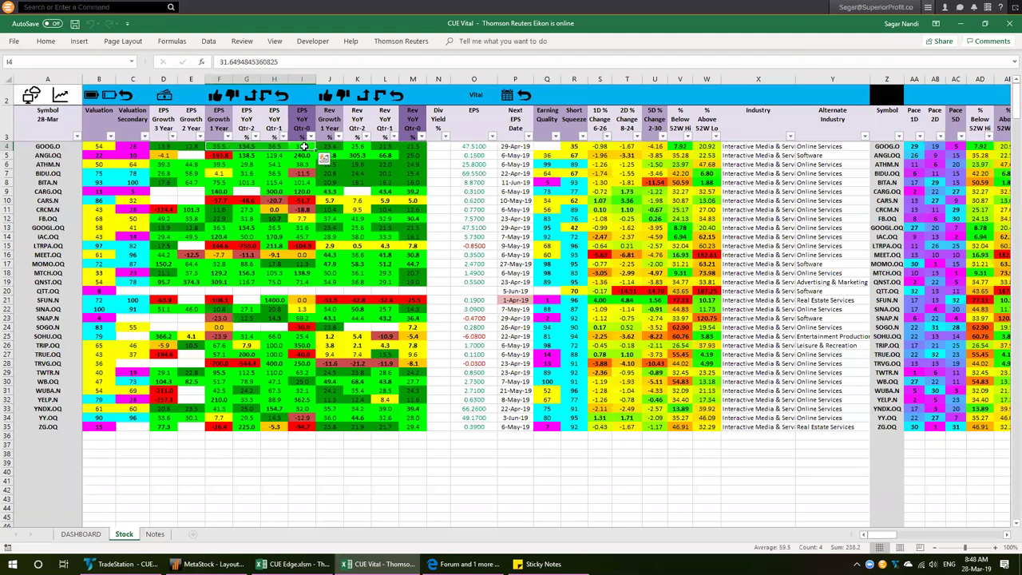
pyautogui.click(106, 144)
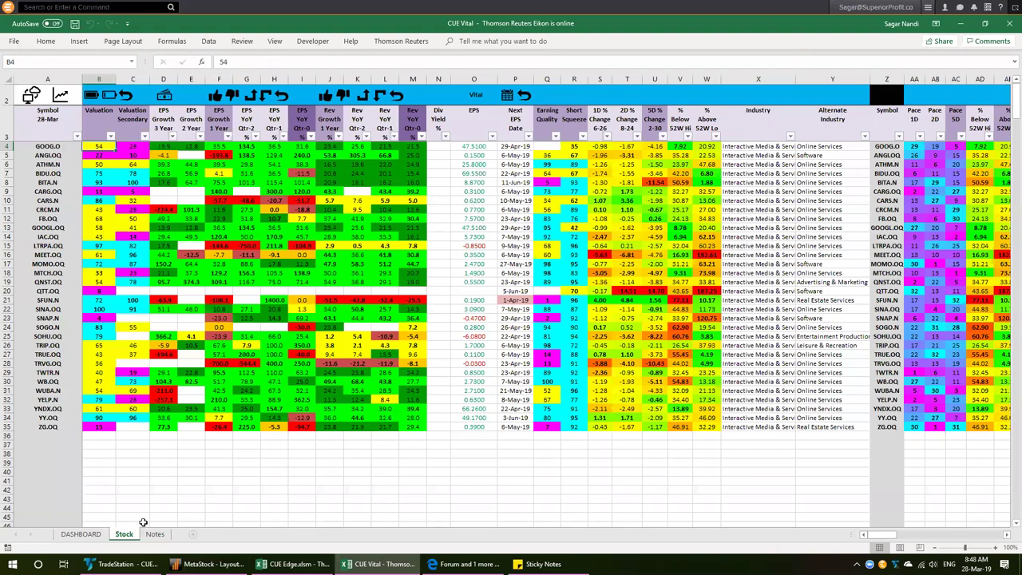
pyautogui.click(753, 146)
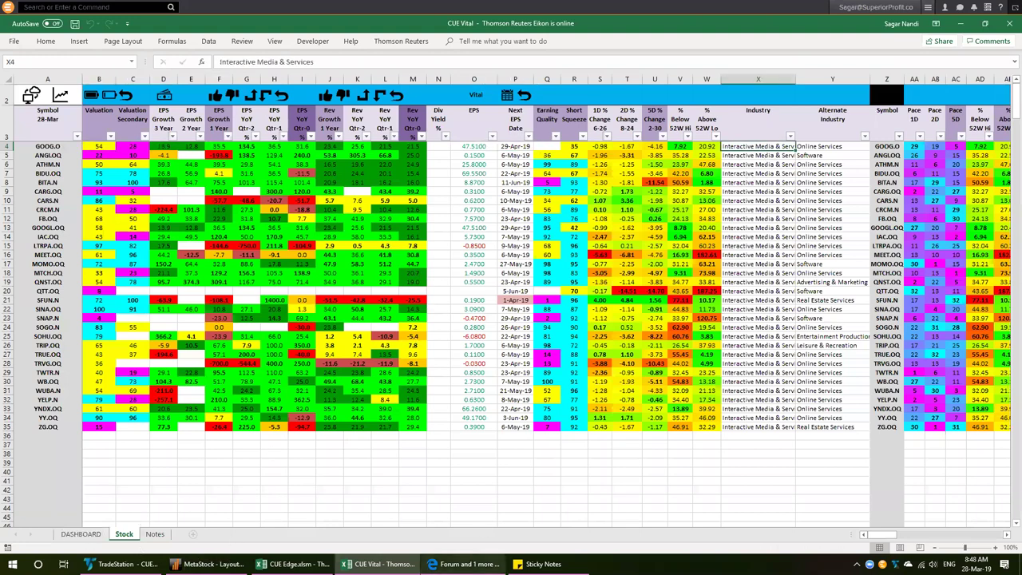
# - Switch to the CUE Edge workbook and filter its Industry sheet to Interactive Media & Services only
pyautogui.hotkey('alt', 'Tab')
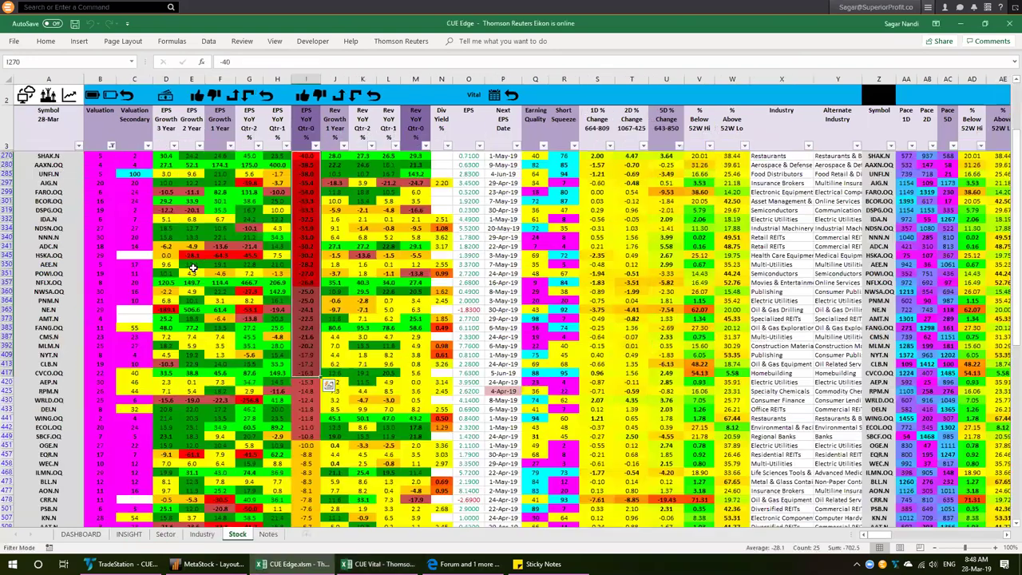
pyautogui.click(197, 537)
pyautogui.click(164, 210)
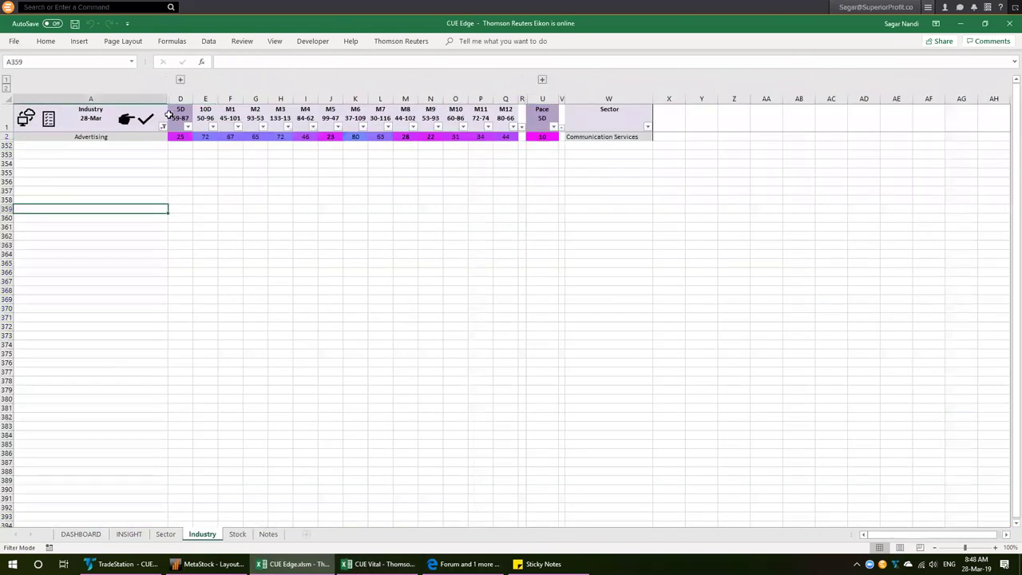
pyautogui.click(163, 126)
pyautogui.click(121, 218)
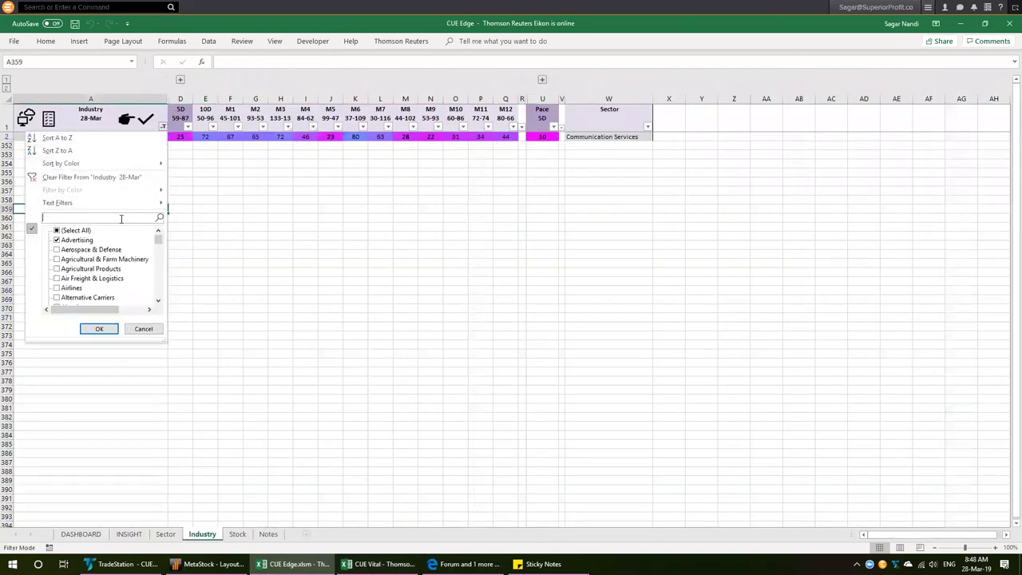
pyautogui.write('INTERACT')
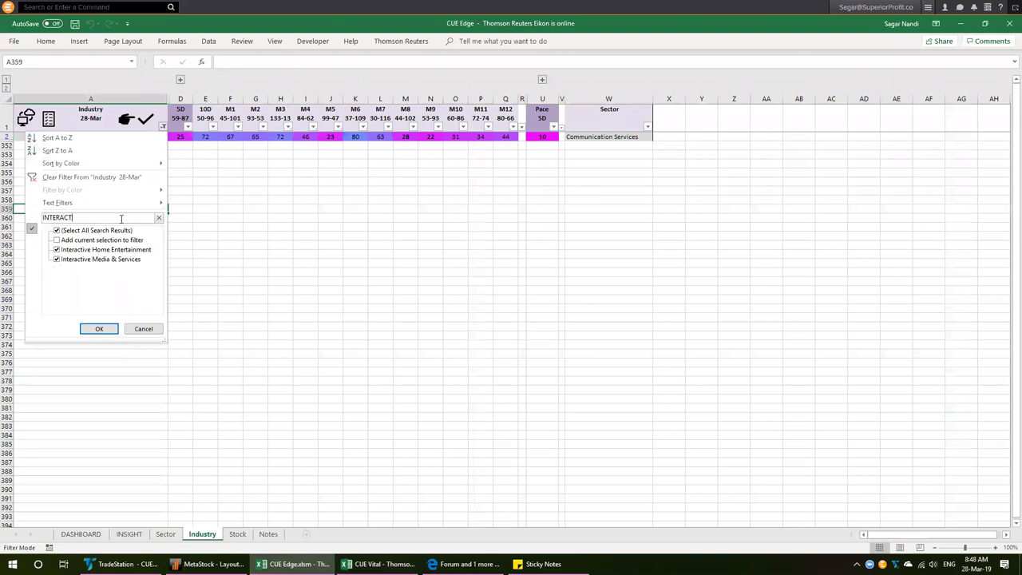
pyautogui.click(57, 249)
pyautogui.click(96, 330)
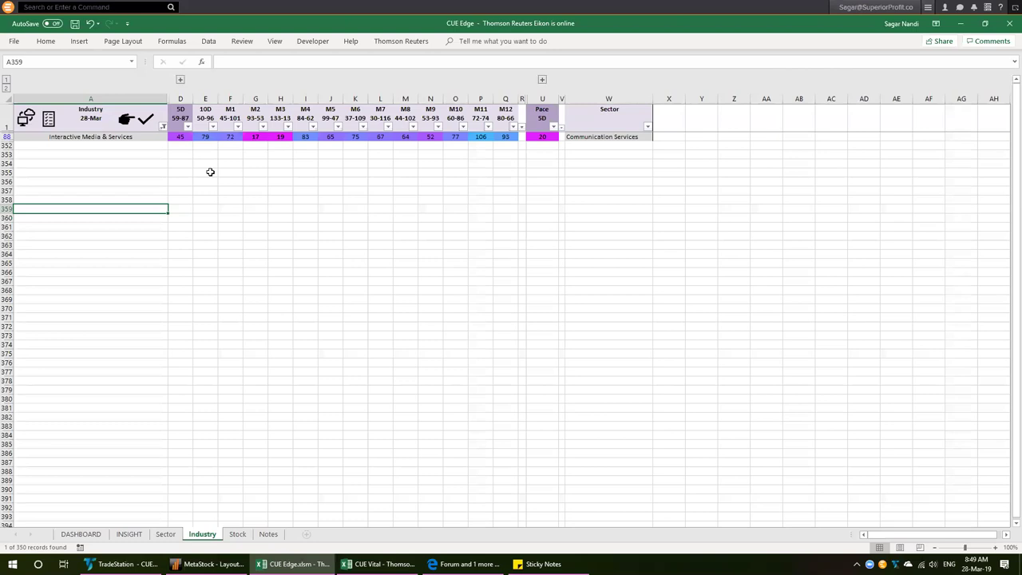
# - View the GOOG charts in TradeStation, switch to the Superior Profit forum in the browser and search its topics for BIOTECH
pyautogui.click(124, 563)
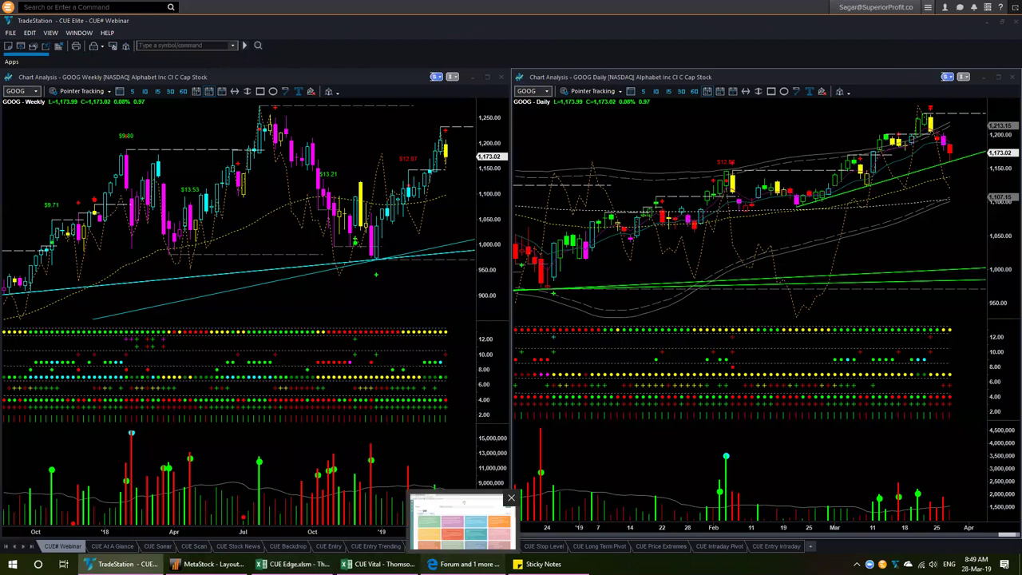
pyautogui.click(467, 563)
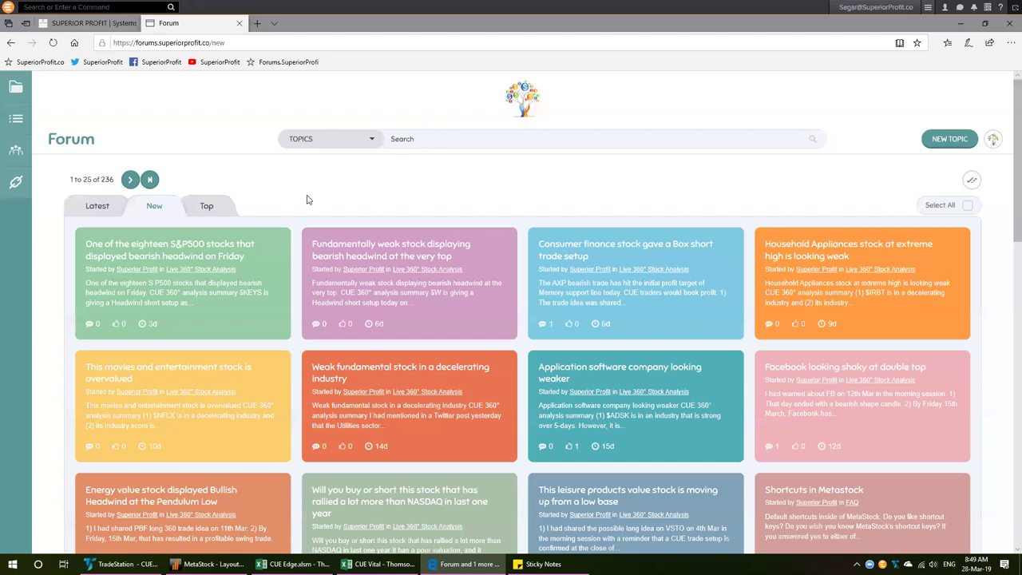
pyautogui.write('BIOTECH')
pyautogui.press('Return')
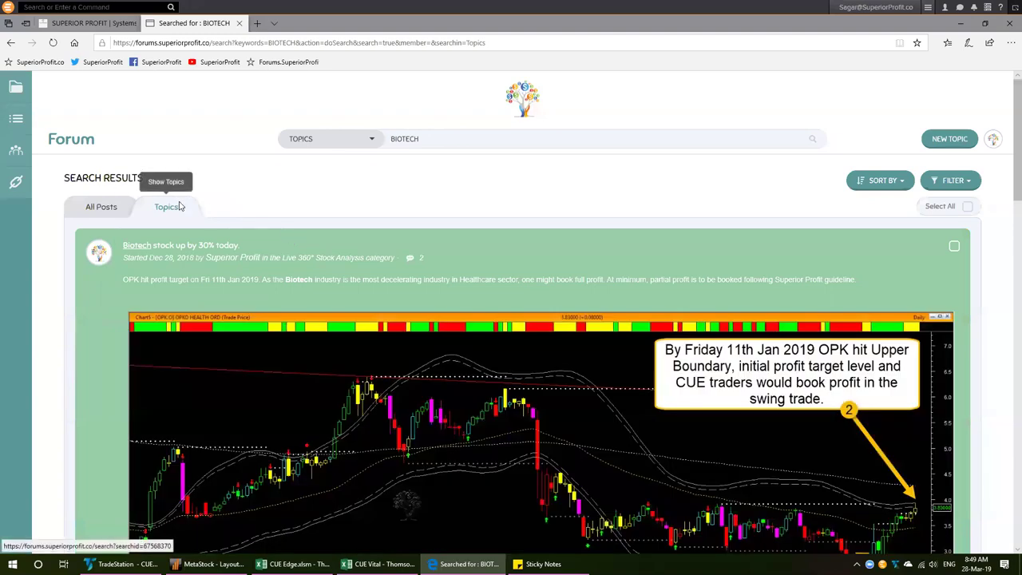
pyautogui.click(181, 206)
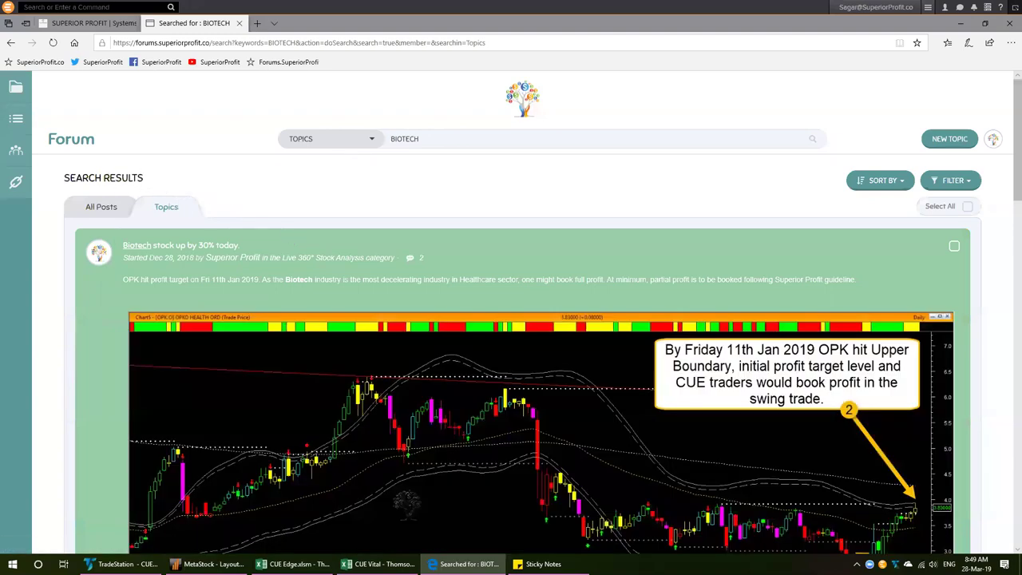
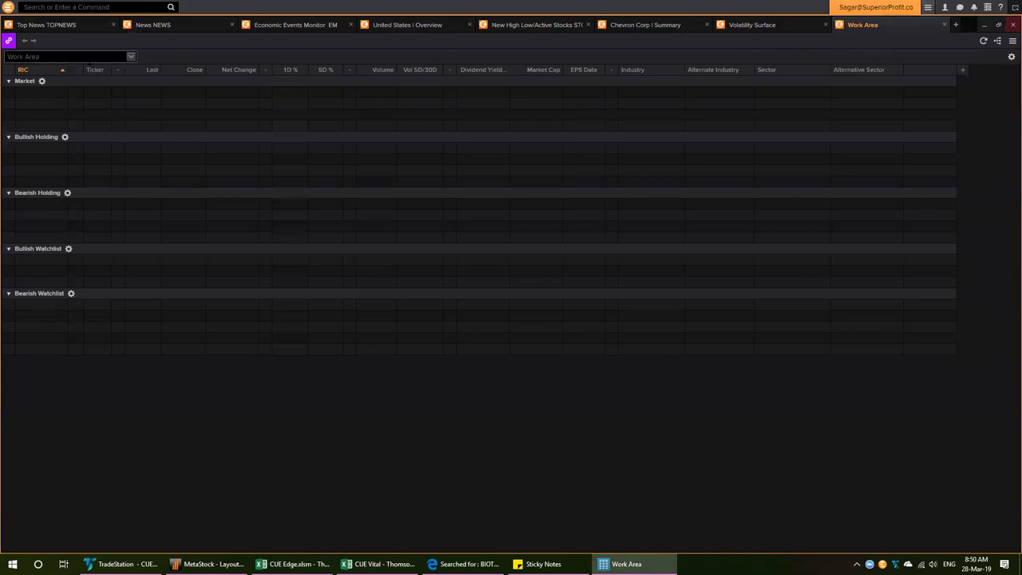
# - Load the USA Watchlist in the Eikon monitor and select VNDA.O under Bullish Holding
pyautogui.click(88, 57)
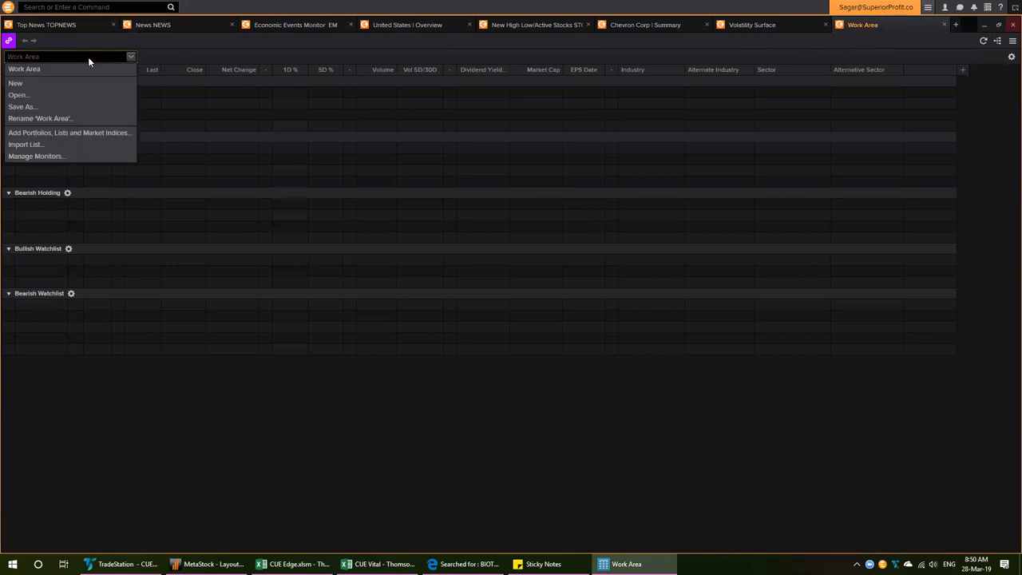
pyautogui.write('USA')
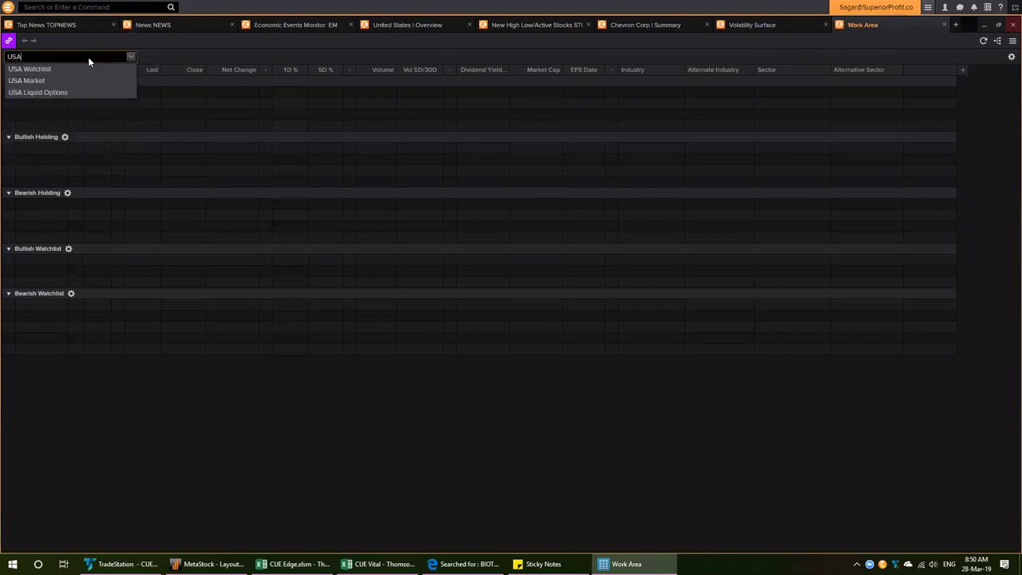
pyautogui.click(39, 69)
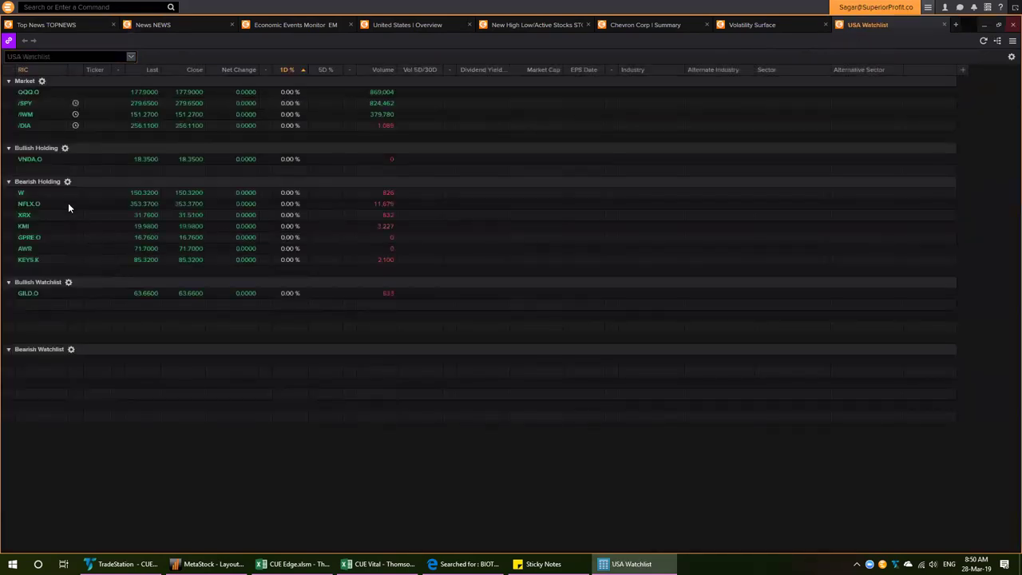
pyautogui.click(31, 160)
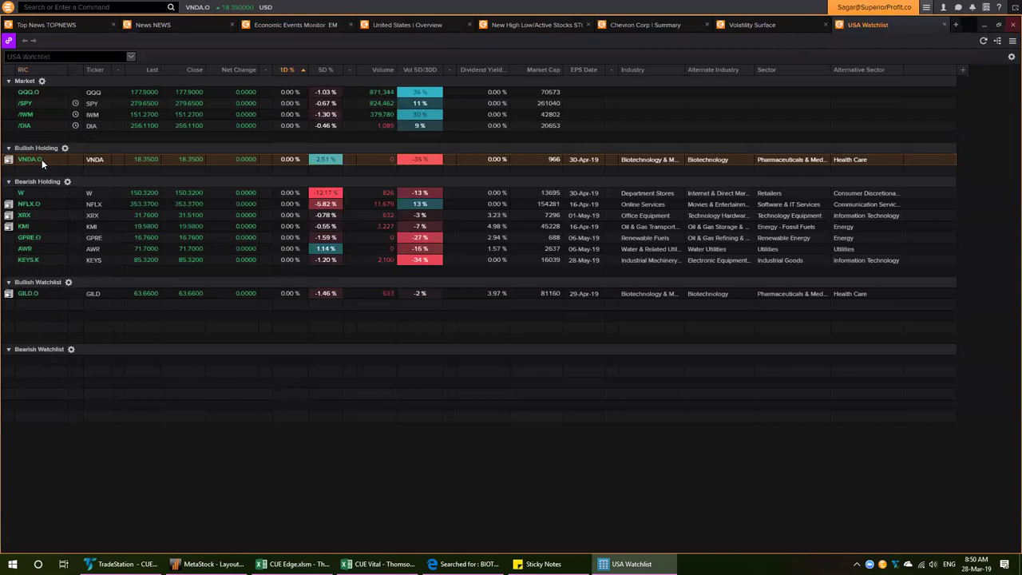
# - Return to the Superior Profit forum in the browser and search its topics for VNDA
pyautogui.moveTo(119, 564)
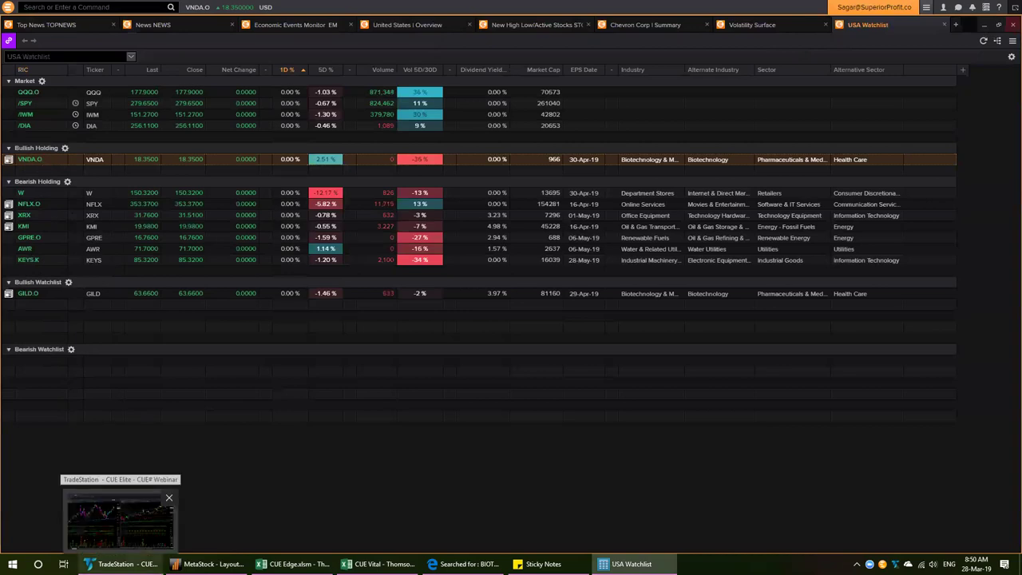
pyautogui.click(119, 564)
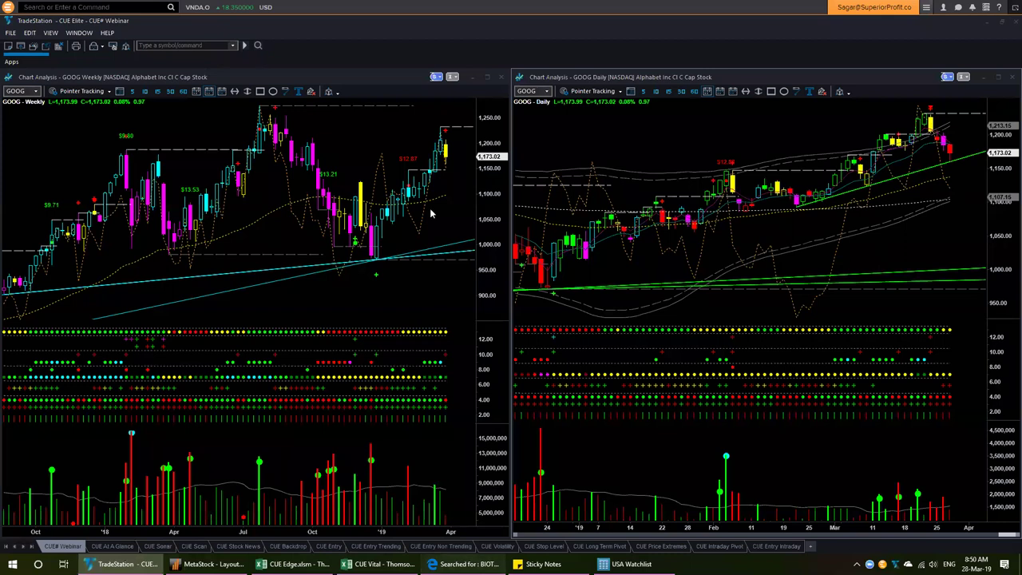
pyautogui.click(467, 564)
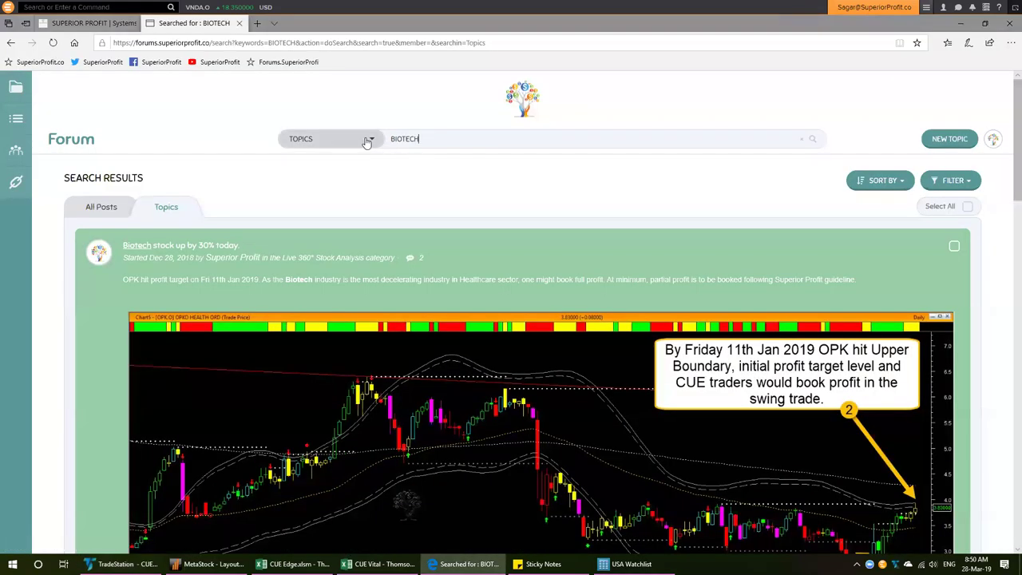
pyautogui.moveTo(431, 139); pyautogui.dragTo(377, 141)
pyautogui.click(11, 43)
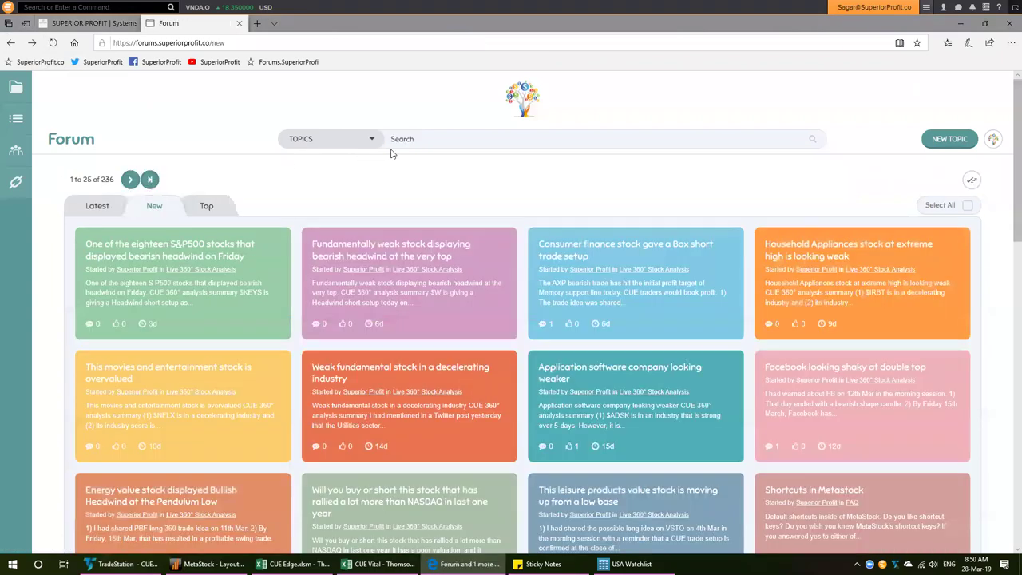
pyautogui.click(413, 139)
pyautogui.write('VNDA')
pyautogui.press('Return')
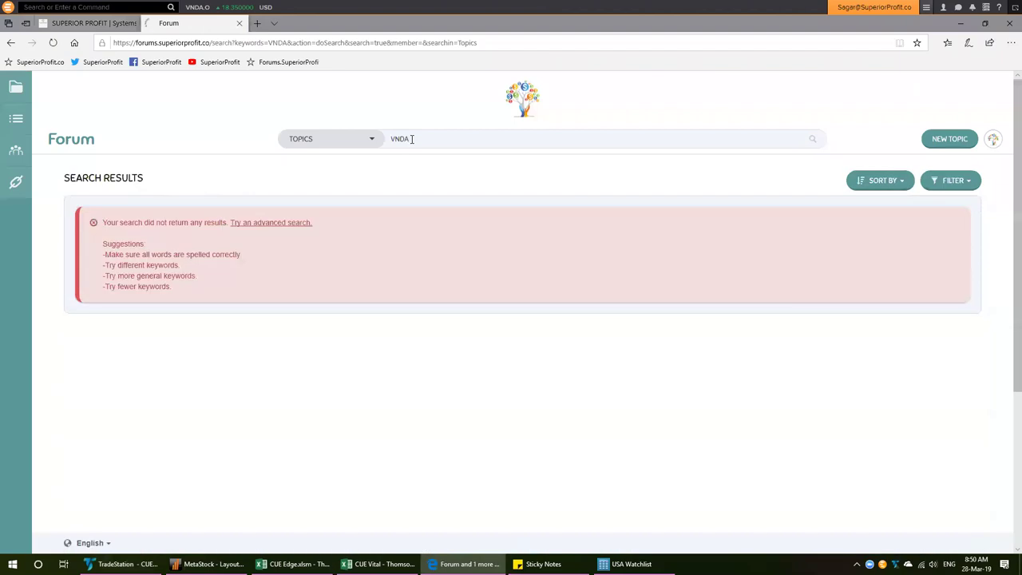
# - Open the SuperiorProfit Twitter page in a new browser tab, find VNDA on it and enlarge the chart image of the Mar 21 tweet
pyautogui.click(257, 24)
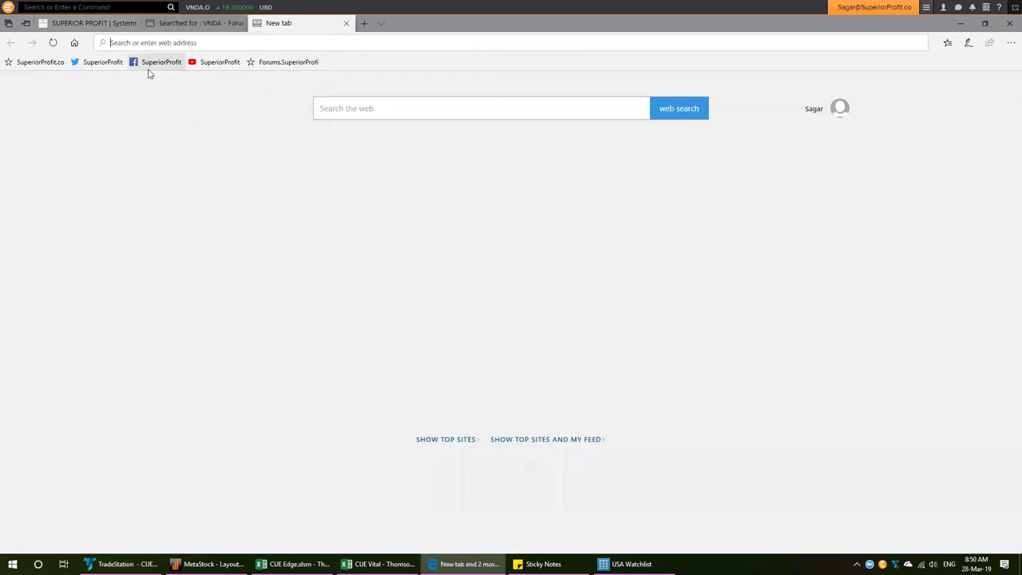
pyautogui.click(96, 64)
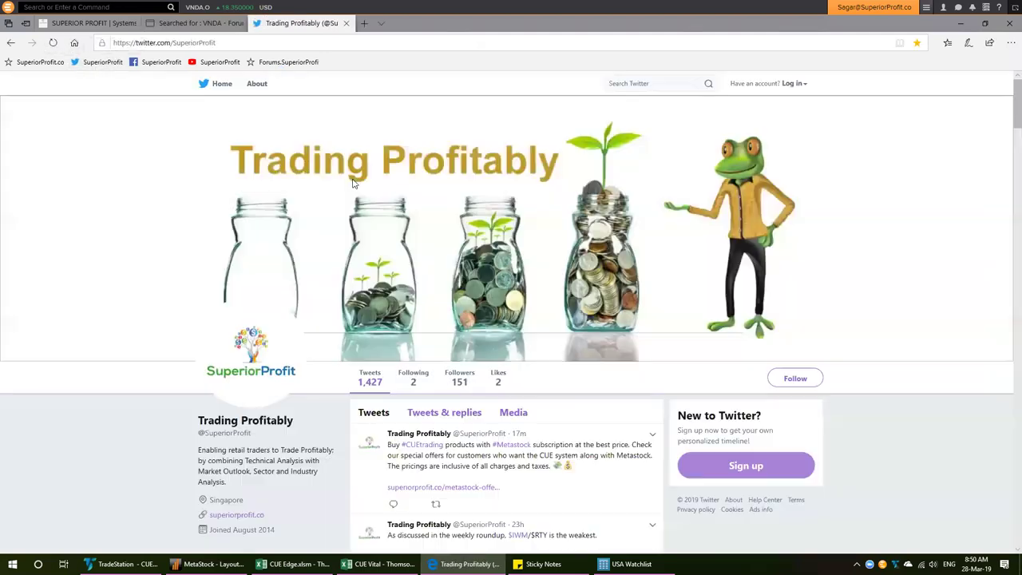
pyautogui.scroll(-5, 440, 231)
pyautogui.scroll(-10, 276, 254)
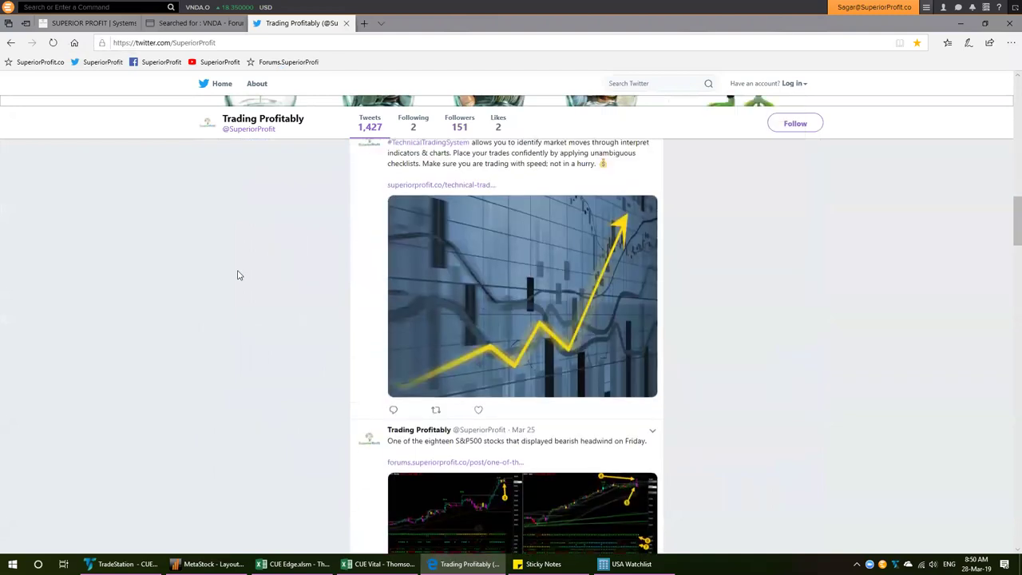
pyautogui.hotkey('ctrl', 'f')
pyautogui.write('VNDA')
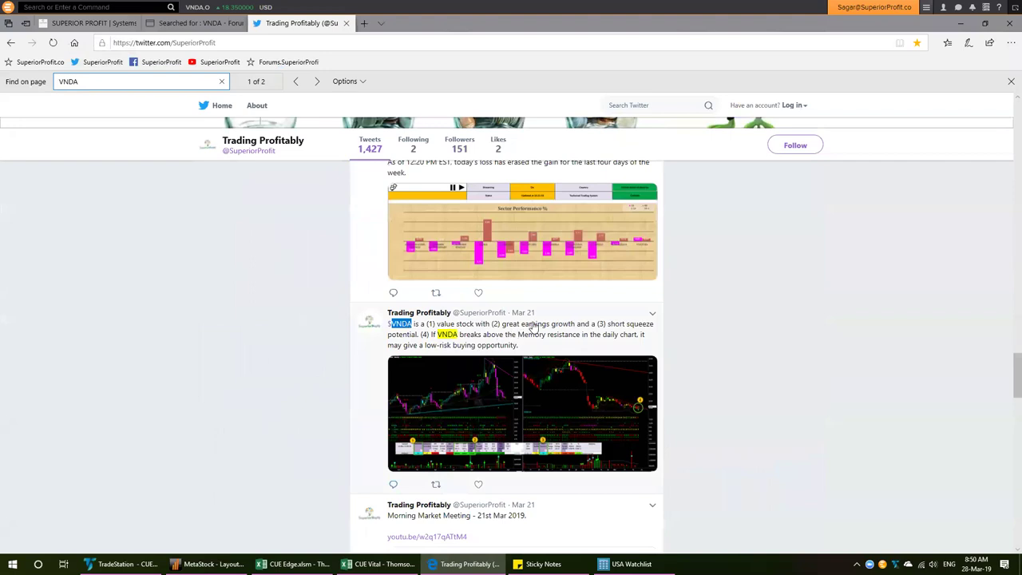
pyautogui.click(479, 411)
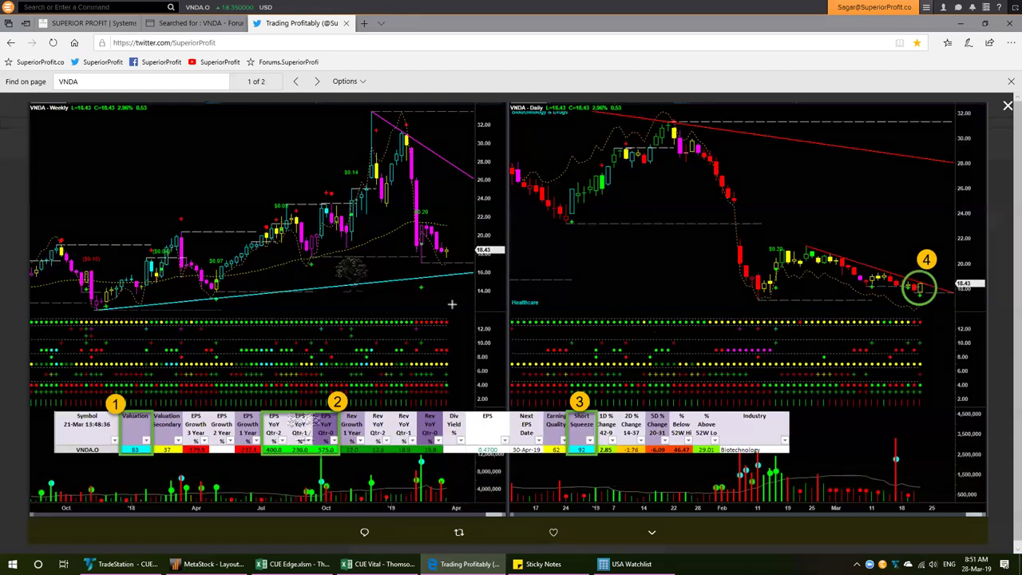
# - Mark VNDA's latest weekly and daily candles, weekly support, valuation, EPS growth and short squeeze with arrows, and close the enlarged tweet image
pyautogui.moveTo(469, 301); pyautogui.dragTo(450, 256)
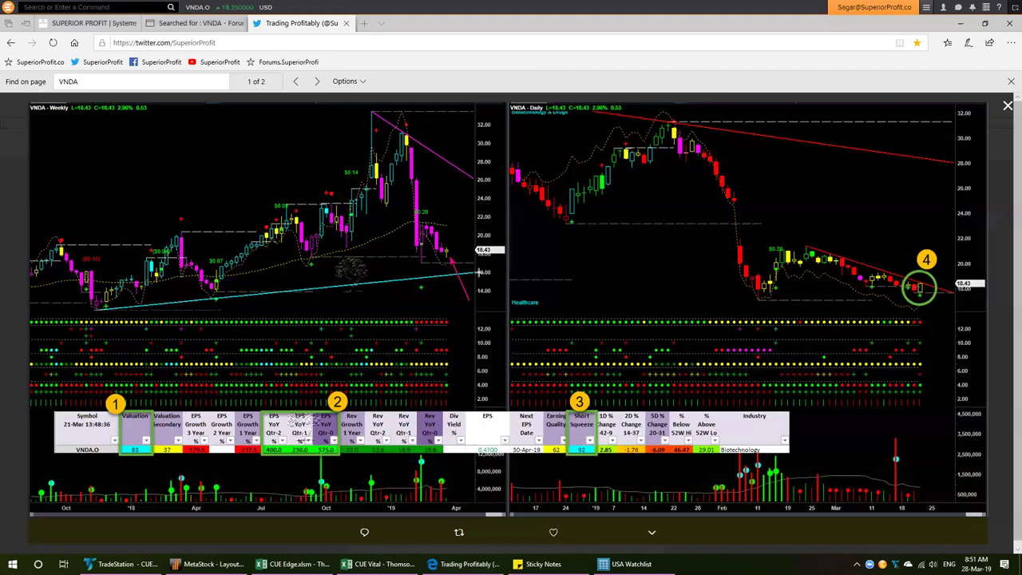
pyautogui.moveTo(419, 257); pyautogui.dragTo(477, 257)
pyautogui.moveTo(432, 276); pyautogui.dragTo(449, 256)
pyautogui.moveTo(955, 325); pyautogui.dragTo(923, 295)
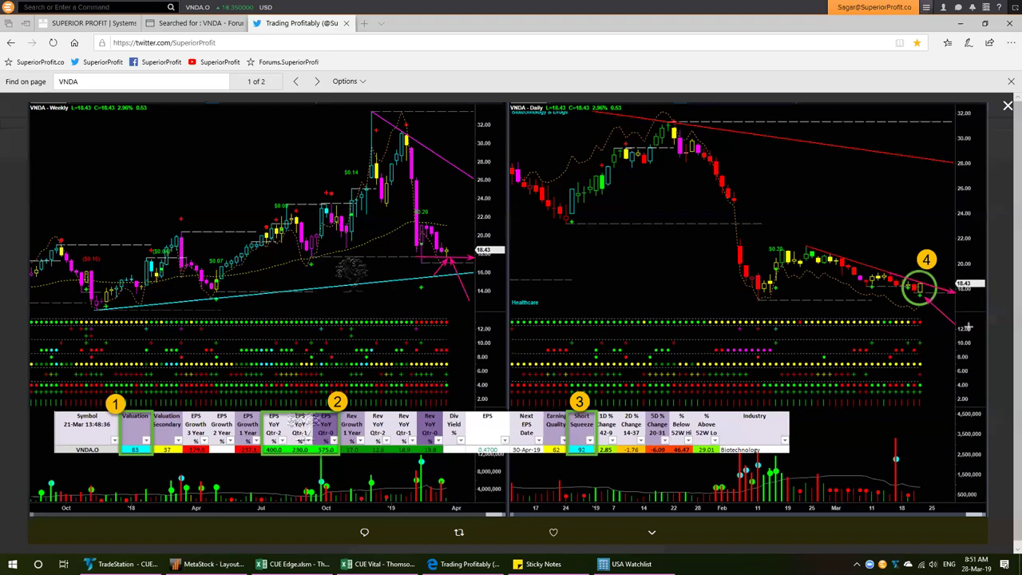
pyautogui.moveTo(64, 423); pyautogui.dragTo(133, 452)
pyautogui.moveTo(356, 478); pyautogui.dragTo(328, 453)
pyautogui.moveTo(569, 477); pyautogui.dragTo(577, 458)
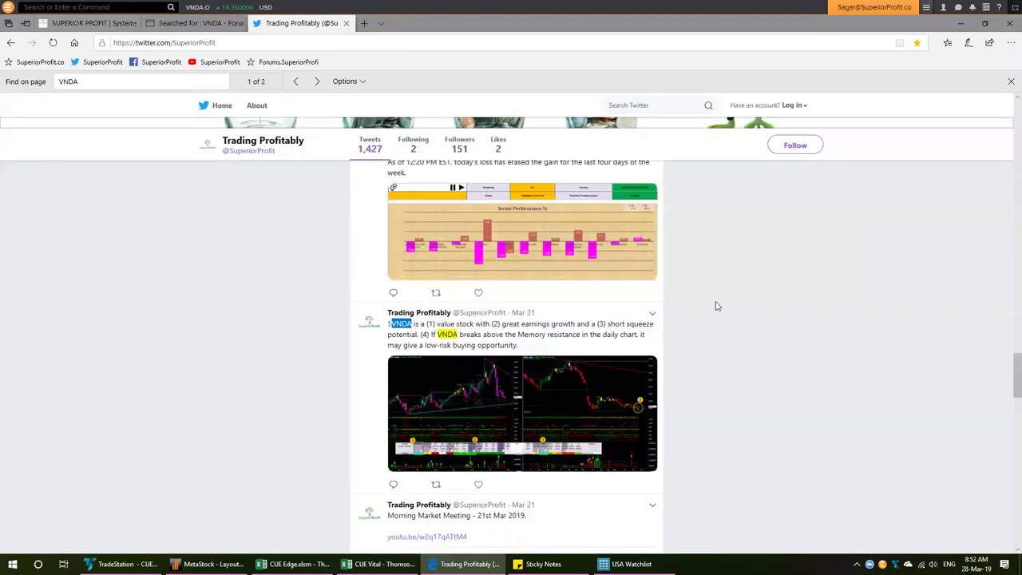
pyautogui.click(1006, 104)
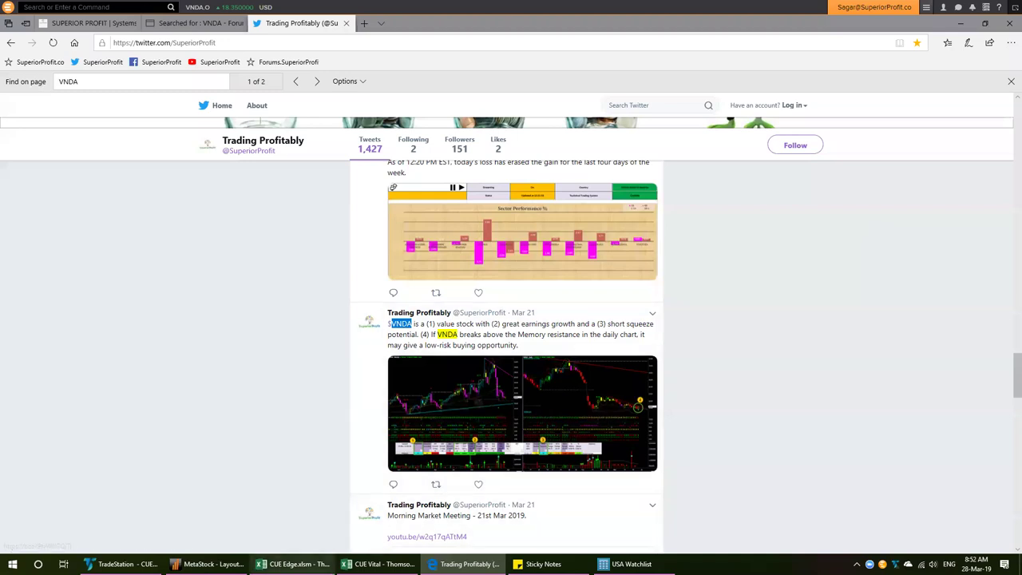
# - Switch to TradeStation and load VNDA in the weekly and daily charts
pyautogui.moveTo(120, 563)
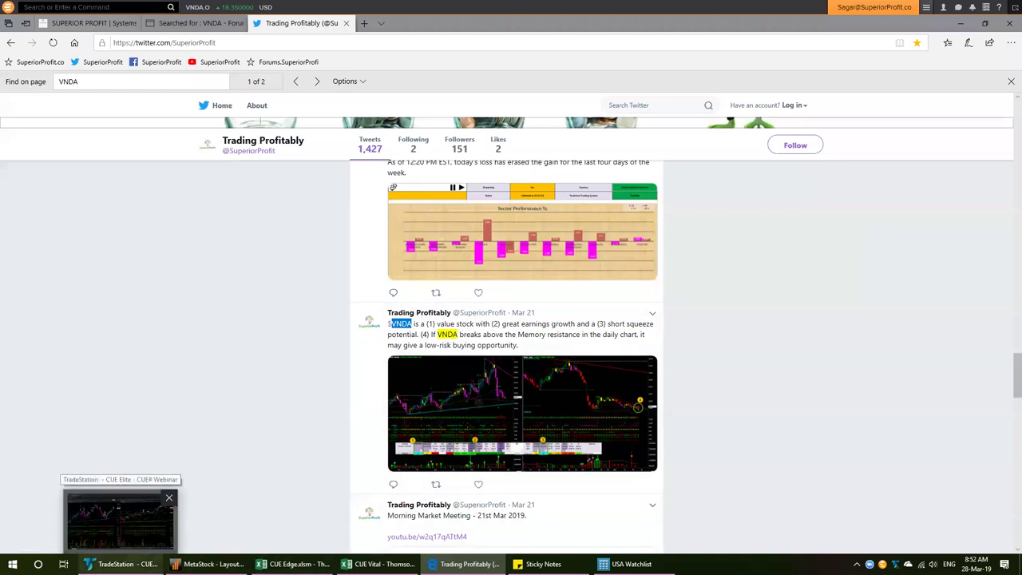
pyautogui.click(123, 564)
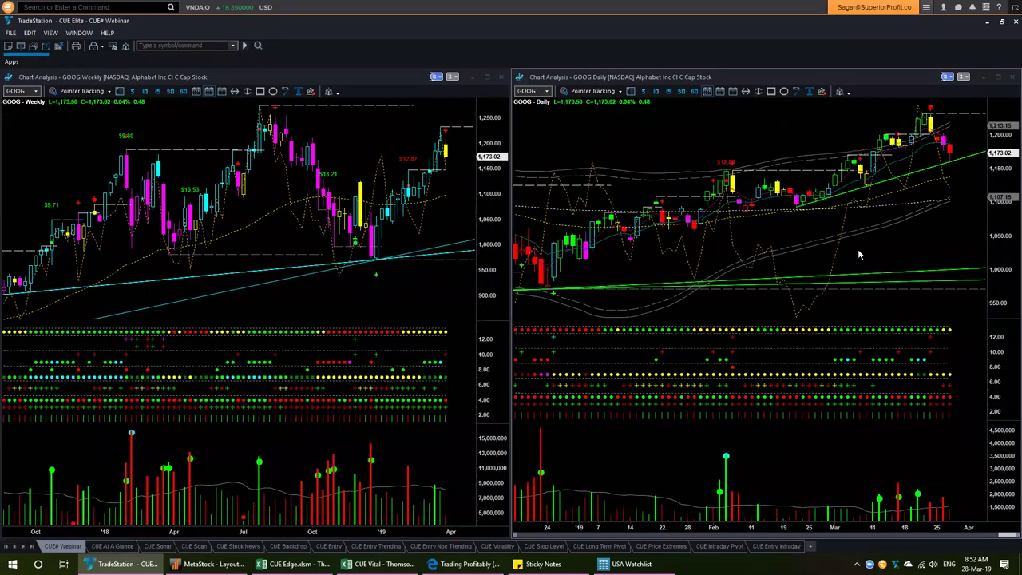
pyautogui.write('VNDA')
pyautogui.press('Return')
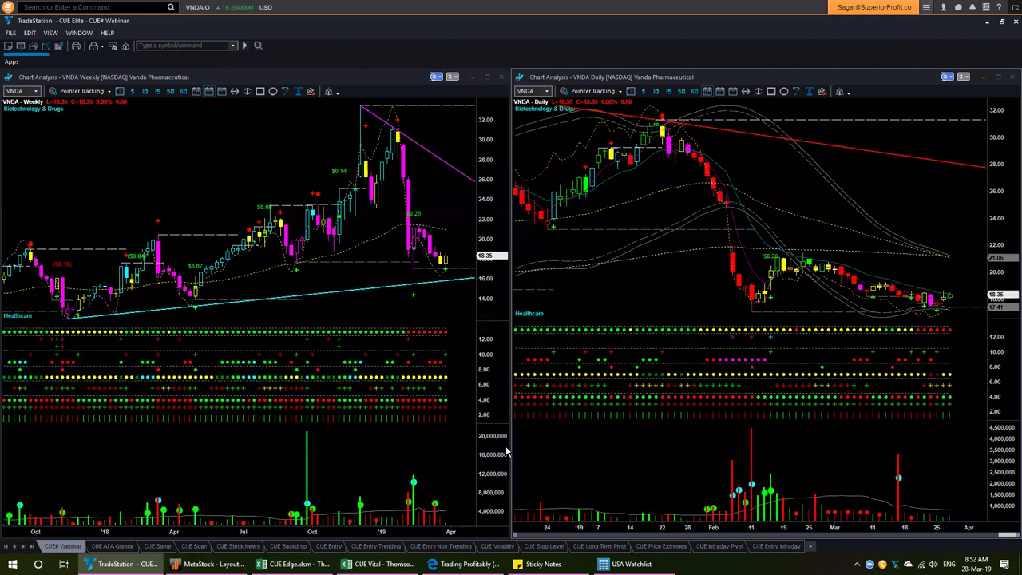
# - Switch to the CUE Vital workbook and set the root stock on the DASHBOARD sheet to VNDA.O
pyautogui.click(375, 564)
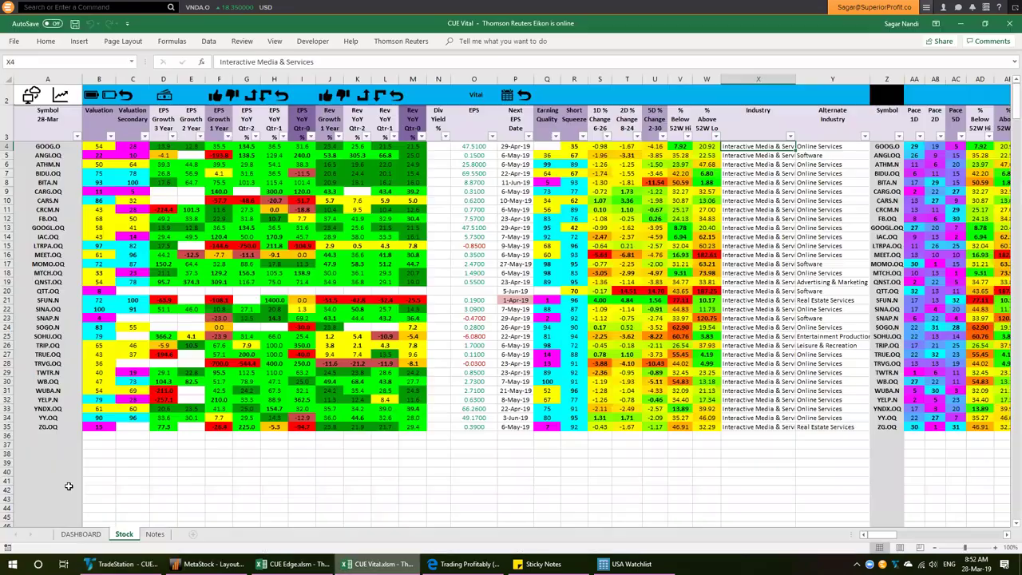
pyautogui.click(85, 534)
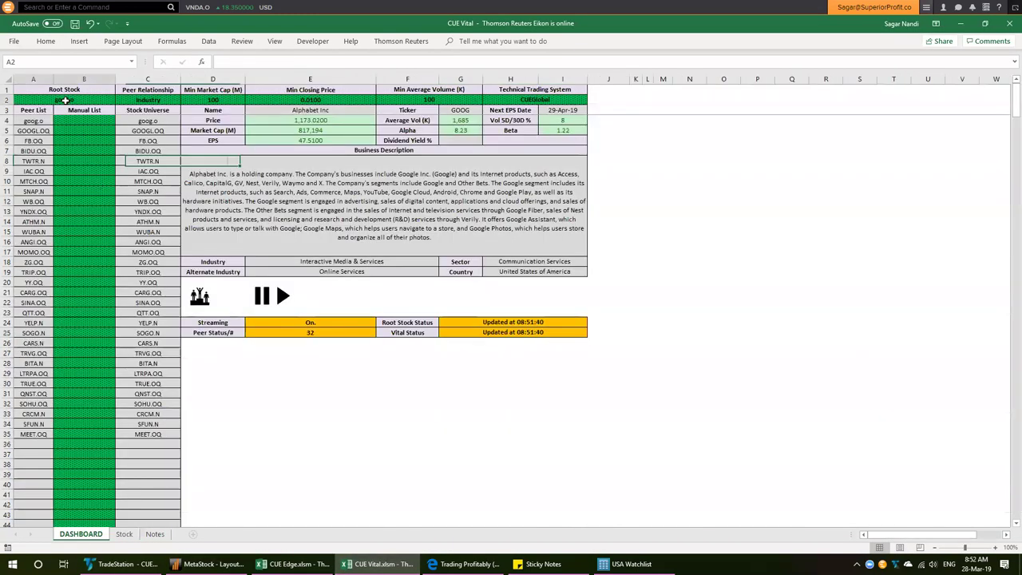
pyautogui.write('v')
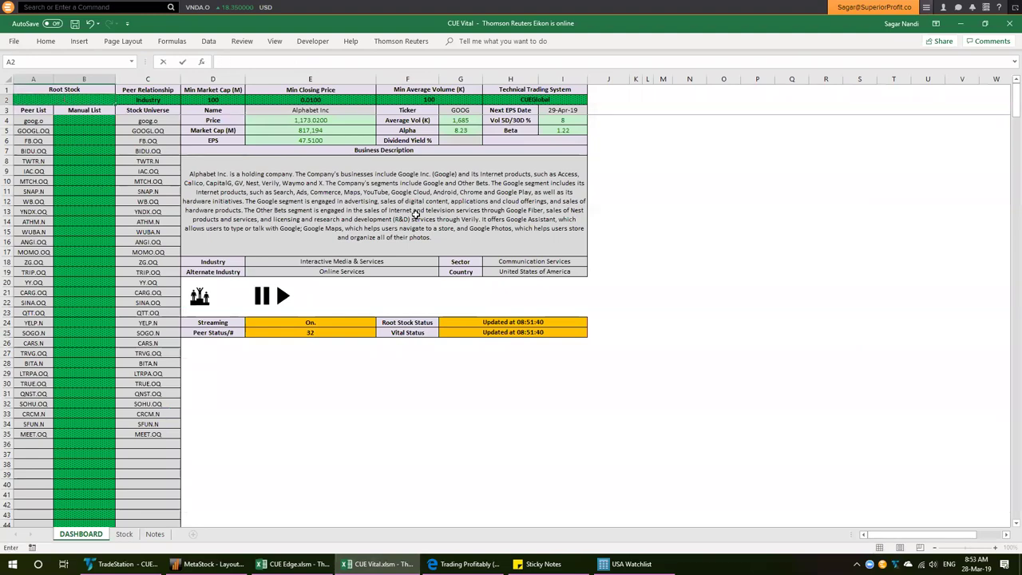
pyautogui.write('NDA.O')
pyautogui.press('Return')
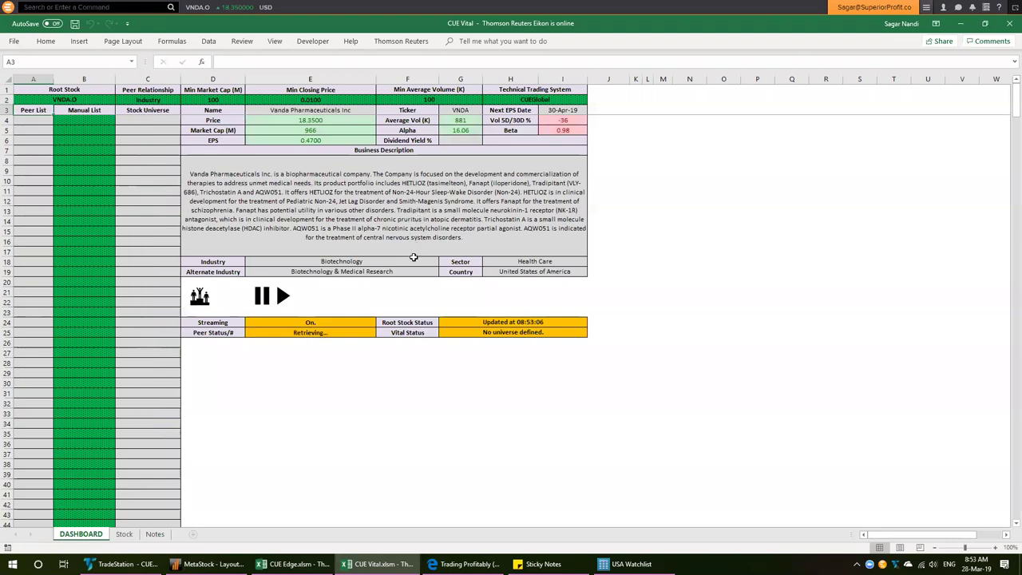
# - Check the peer and vital statuses, open the peer comparison, and inspect VNDA.O's quarterly EPS growth and next EPS date
pyautogui.click(315, 332)
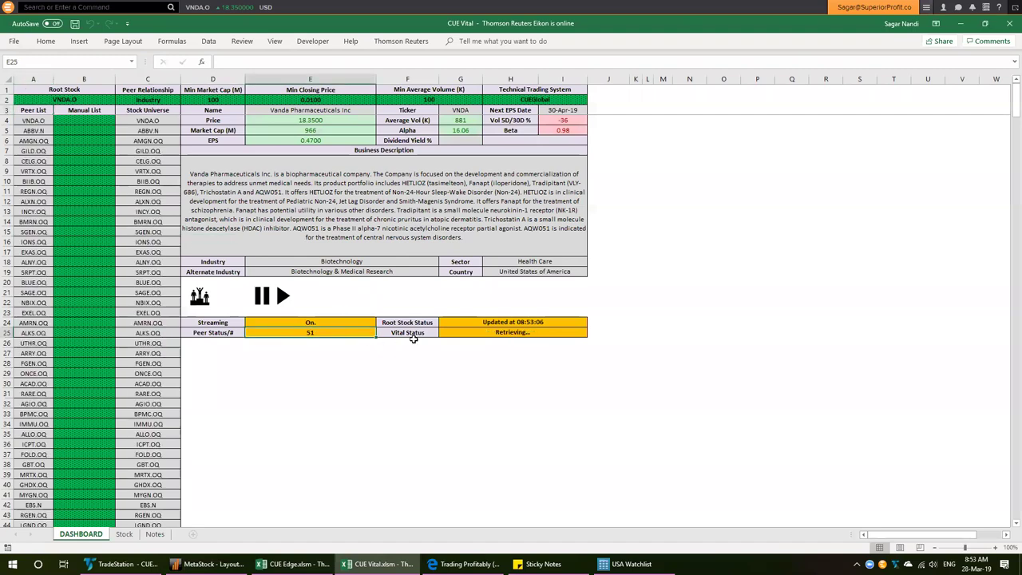
pyautogui.click(523, 332)
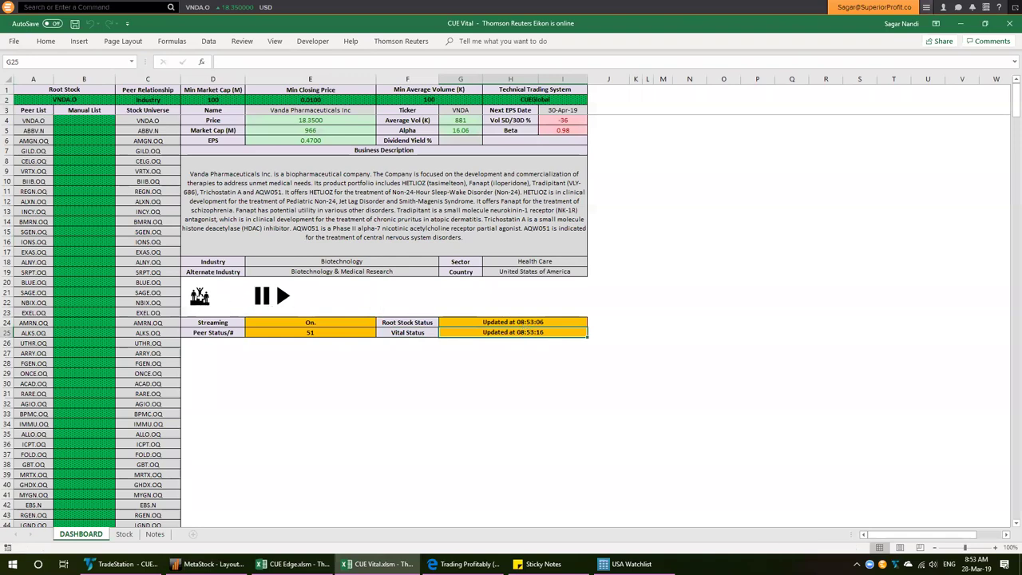
pyautogui.click(201, 300)
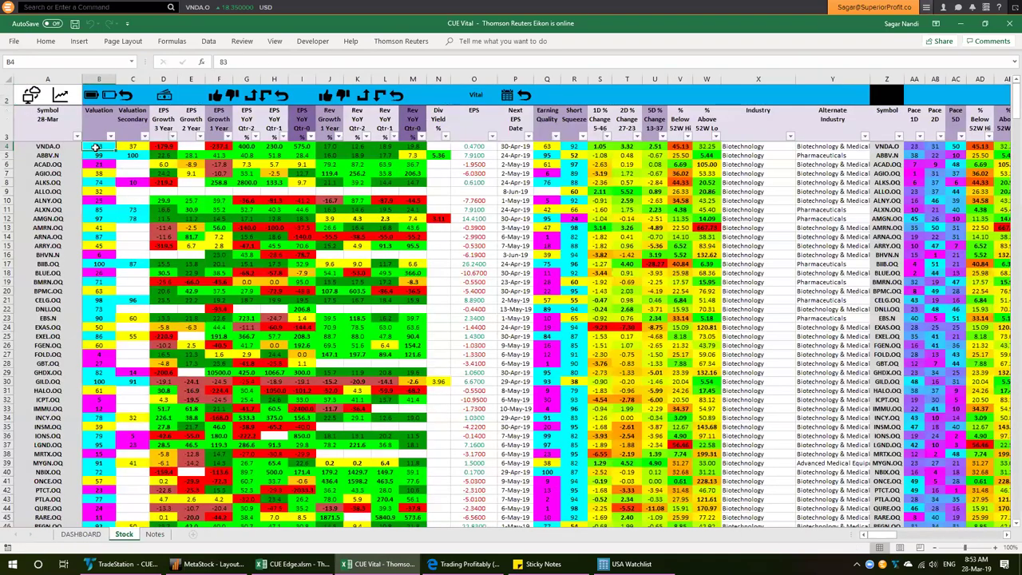
pyautogui.moveTo(303, 148); pyautogui.dragTo(240, 148)
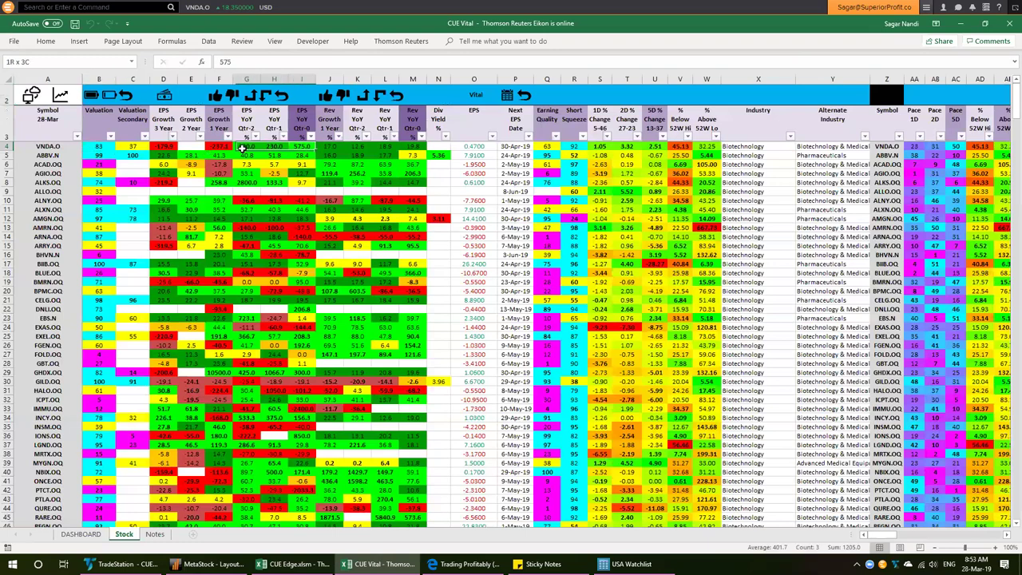
pyautogui.click(523, 147)
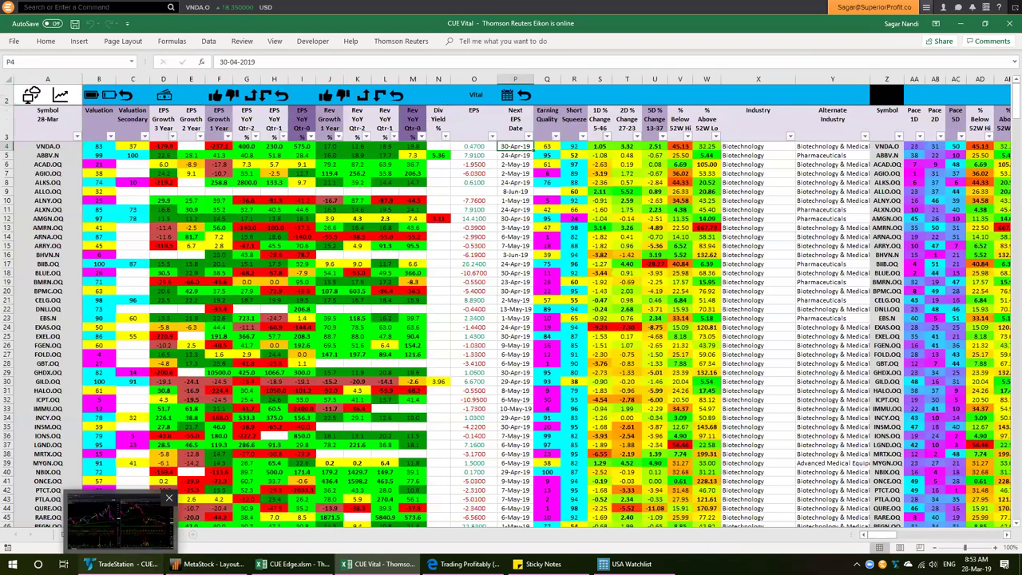
# - Review the VNDA charts in TradeStation and the Industry sheet in CUE Edge, and return to the CUE Vital stock data
pyautogui.click(119, 564)
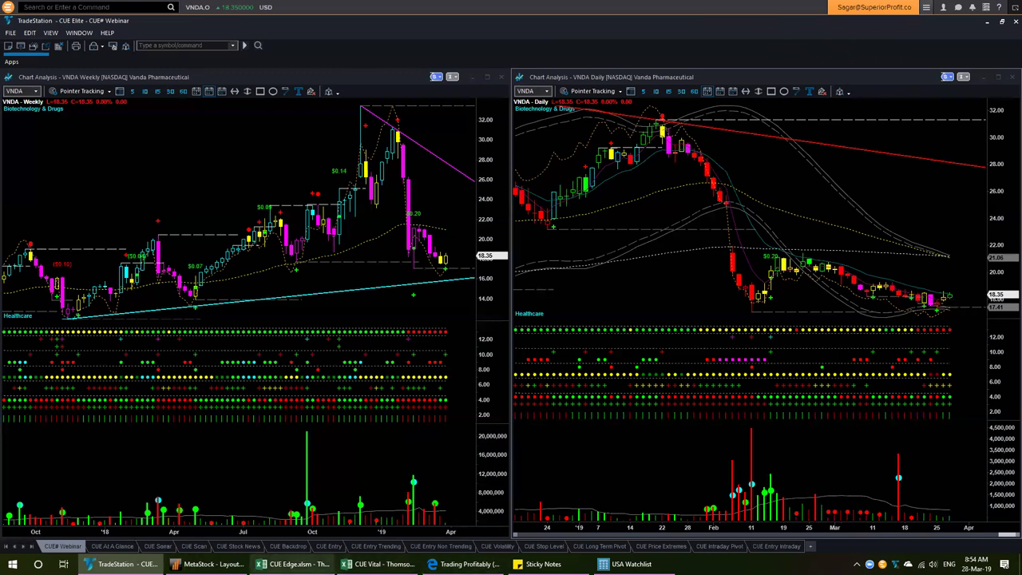
pyautogui.moveTo(291, 564)
pyautogui.click(275, 523)
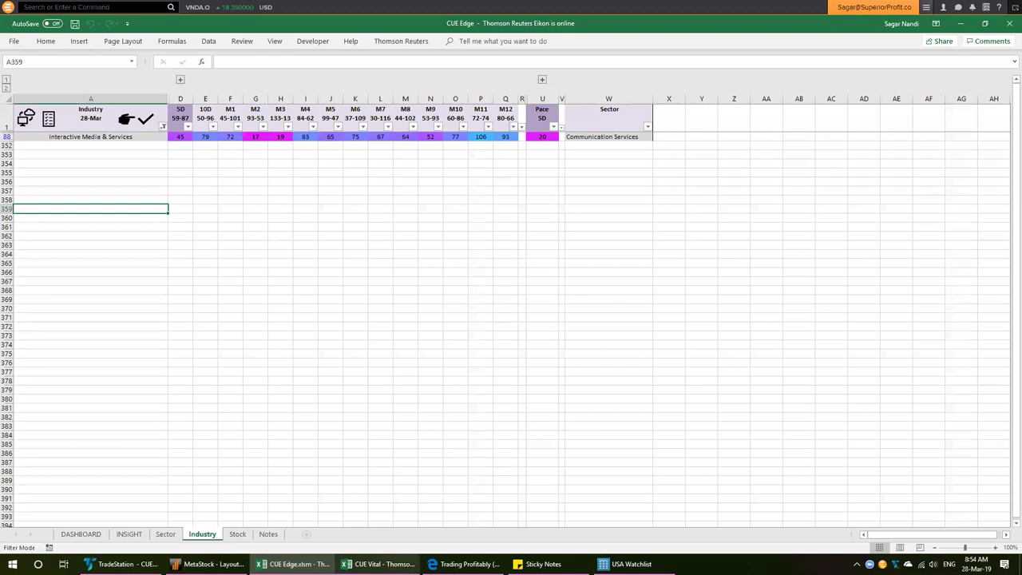
pyautogui.hotkey('alt', 'Tab')
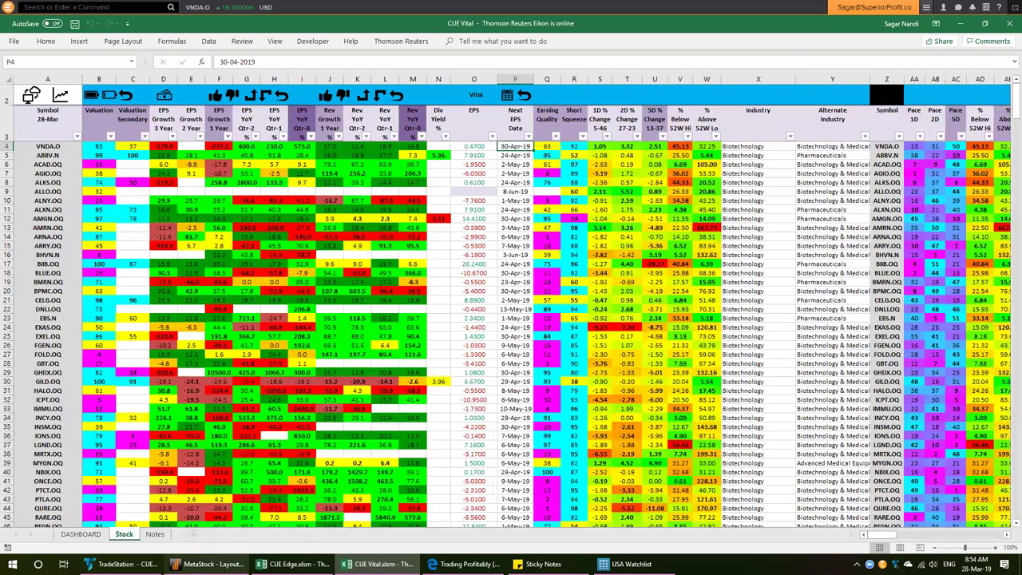
# - Switch to TradeStation, view OLED in the weekly and daily charts, and load VNDA again
pyautogui.click(120, 563)
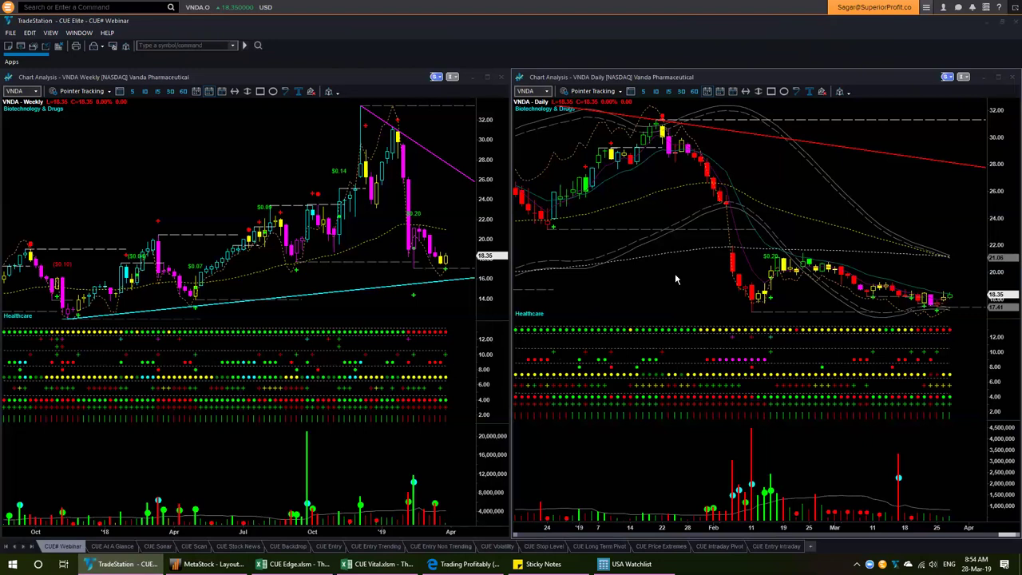
pyautogui.write('OLED')
pyautogui.press('Return')
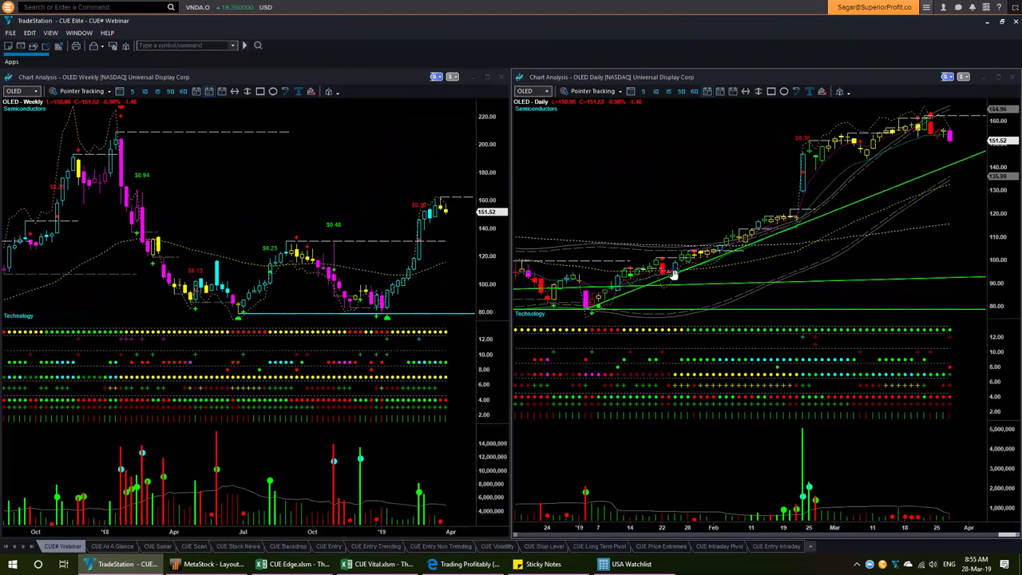
pyautogui.write('VNDA')
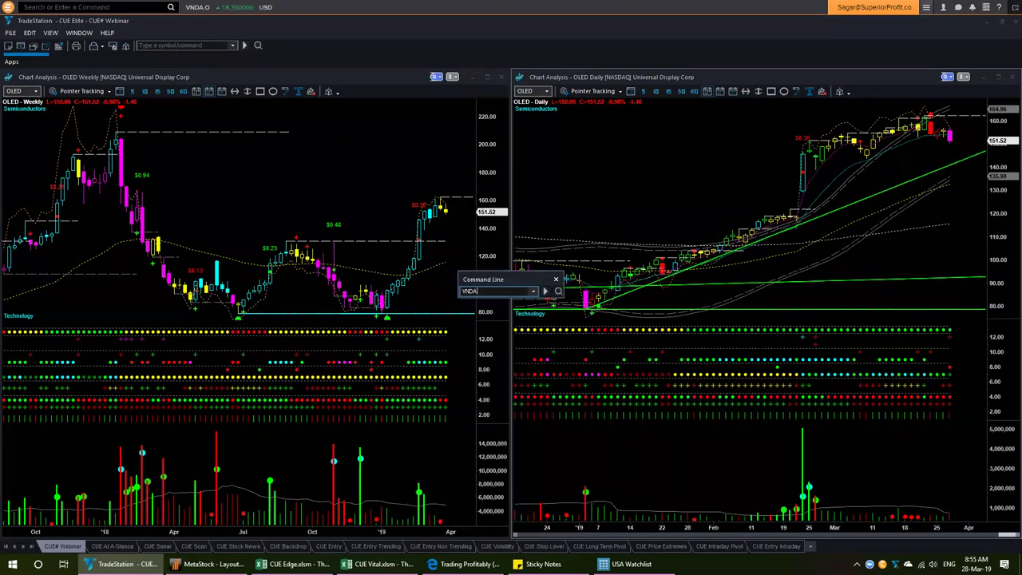
pyautogui.press('Return')
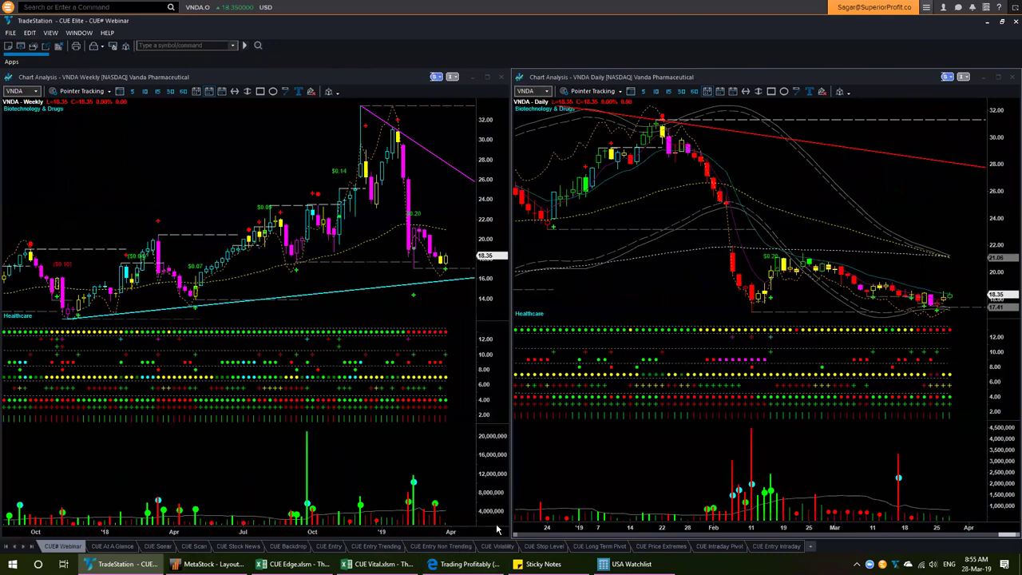
# - Switch to the browser, look back through the newer SuperiorProfit tweets and close the Twitter page
pyautogui.click(464, 563)
pyautogui.scroll(5, 269, 167)
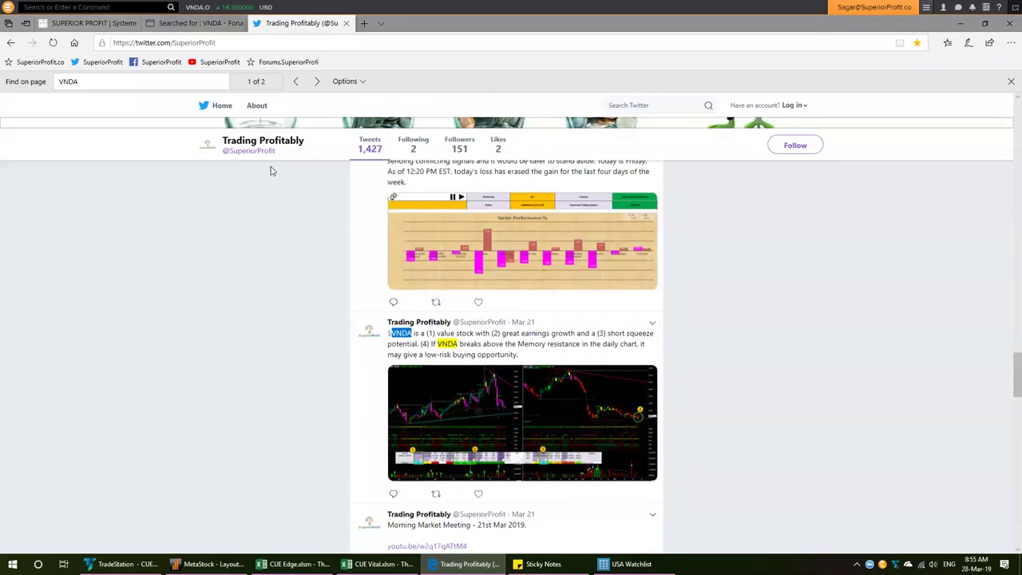
pyautogui.scroll(5, 296, 206)
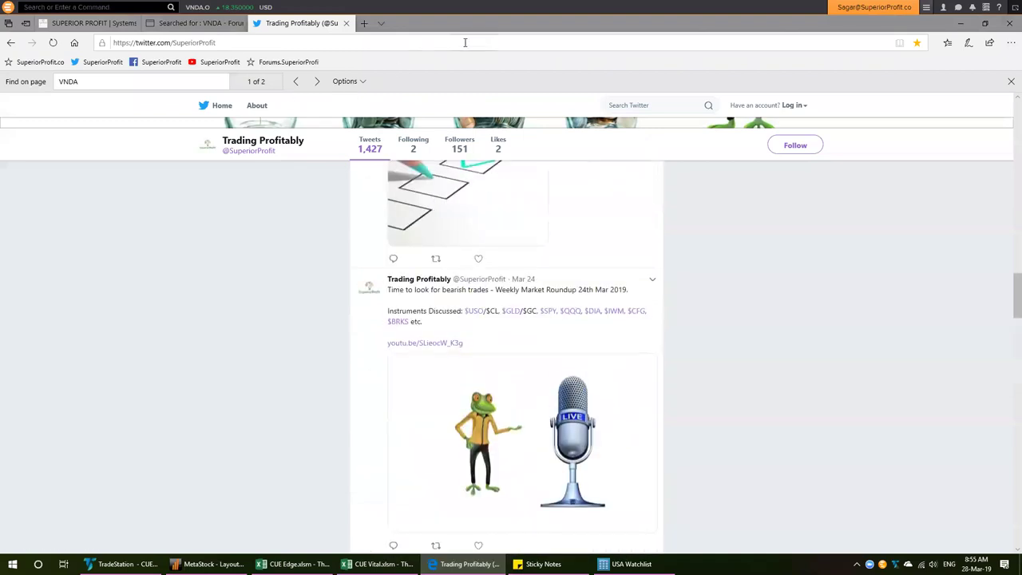
pyautogui.click(345, 24)
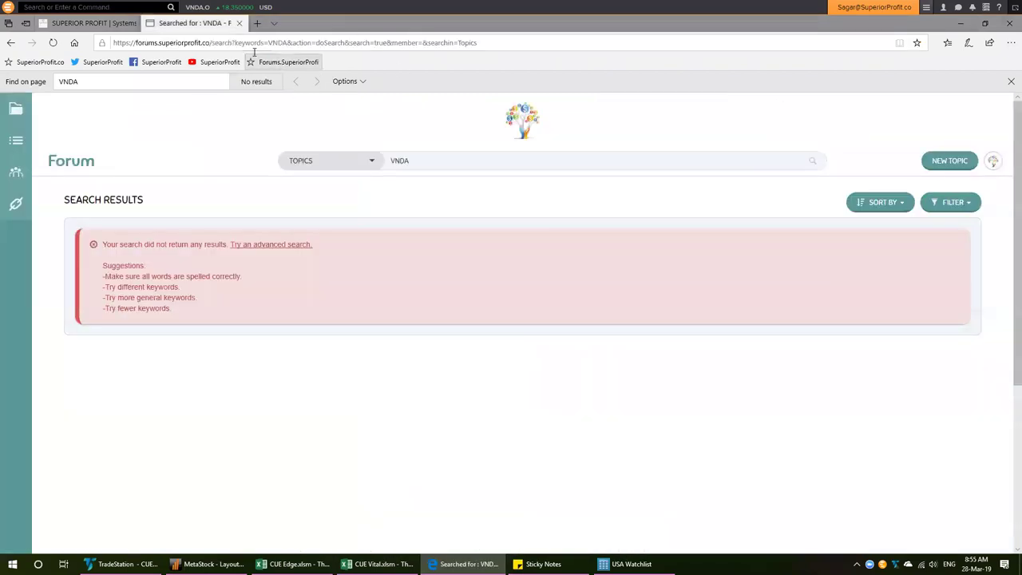
# - Go back to the Superior Profit forum's list of new topics and search the topics for W
pyautogui.click(10, 42)
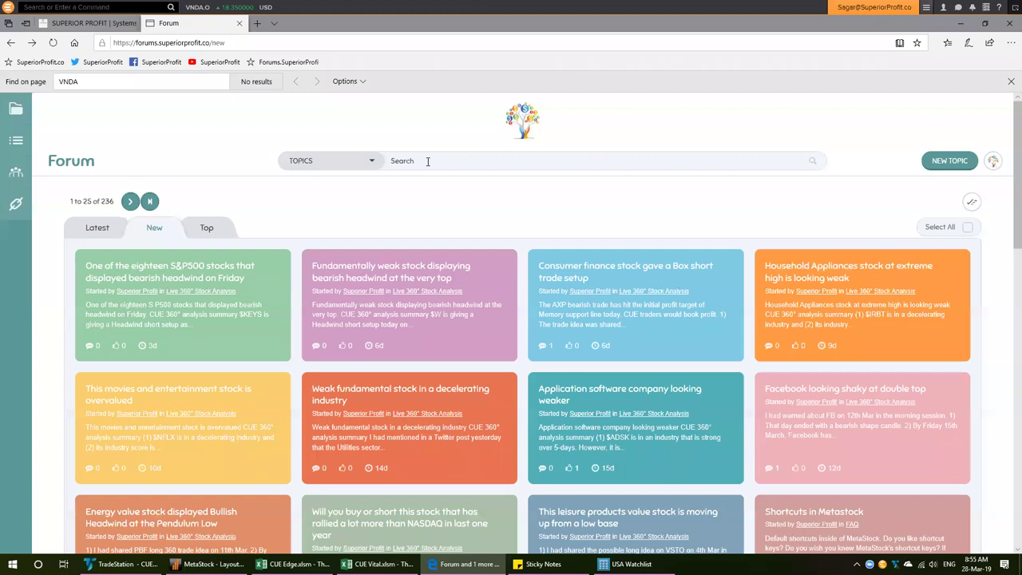
pyautogui.write('W')
pyautogui.press('Return')
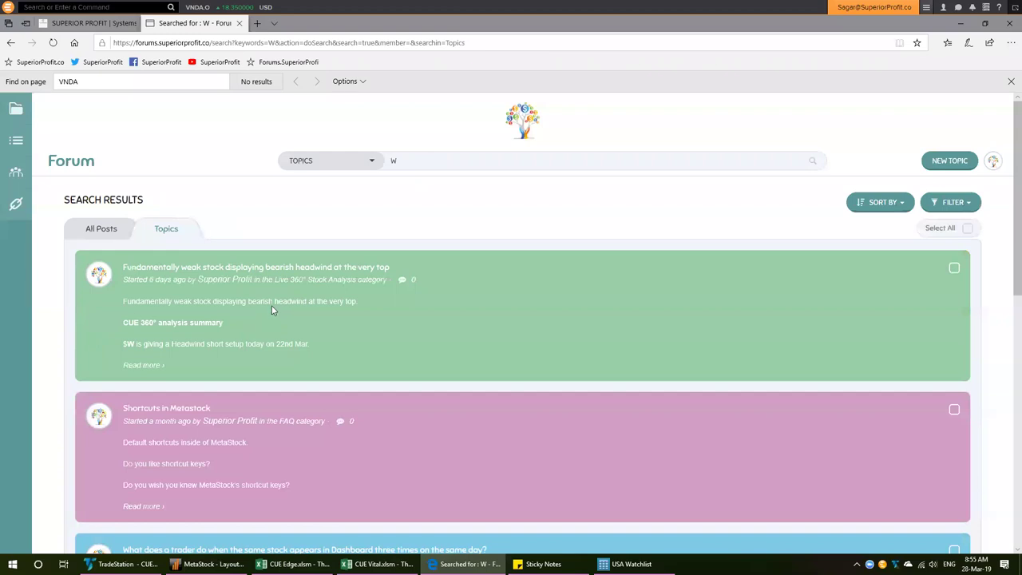
# - Open the topic "Fundamentally weak stock displaying bearish headwind at the very top" in a new tab and review its W analysis through the charts
pyautogui.middleClick(265, 273)
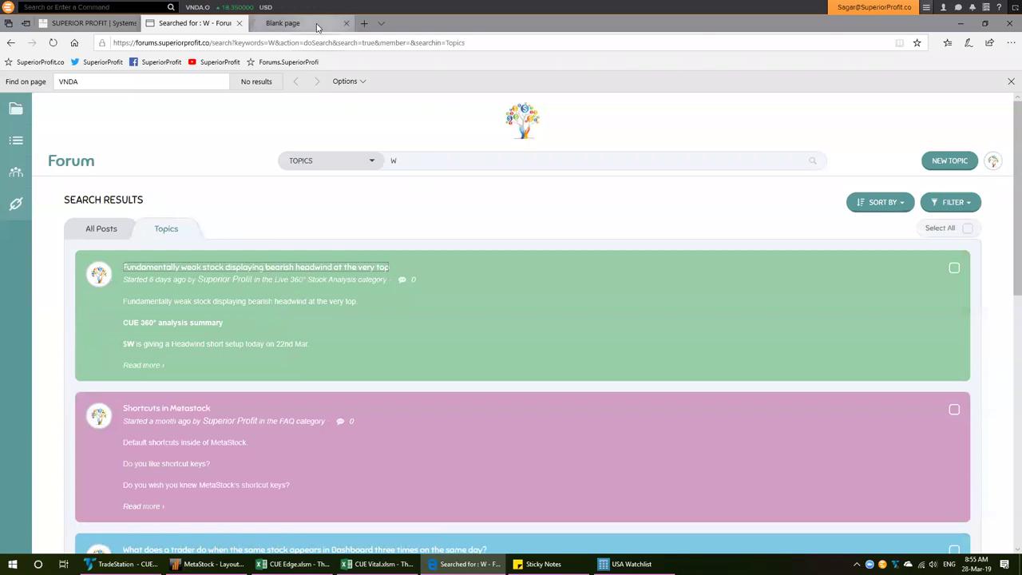
pyautogui.click(316, 28)
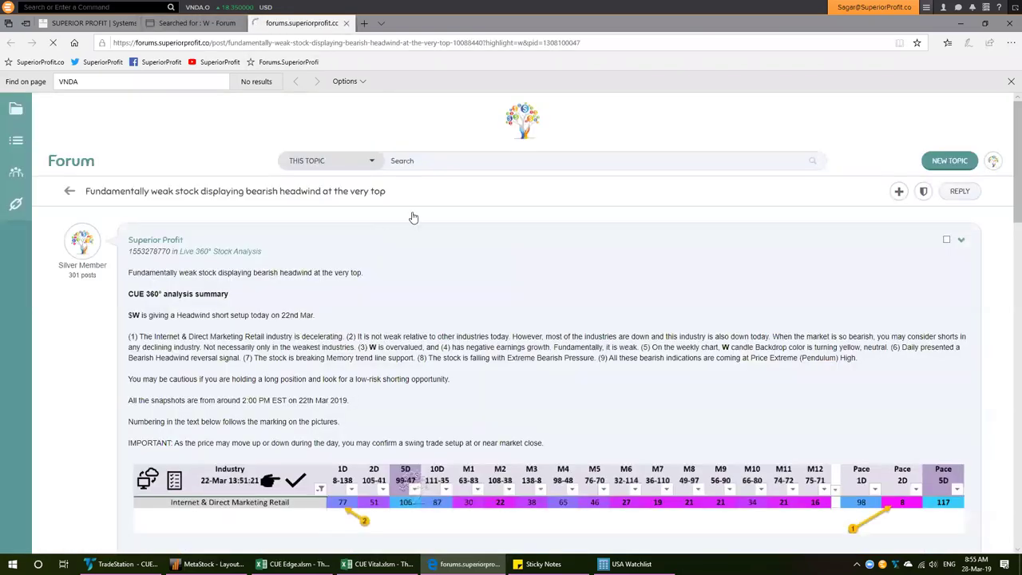
pyautogui.click(1008, 83)
pyautogui.scroll(-1, 146, 177)
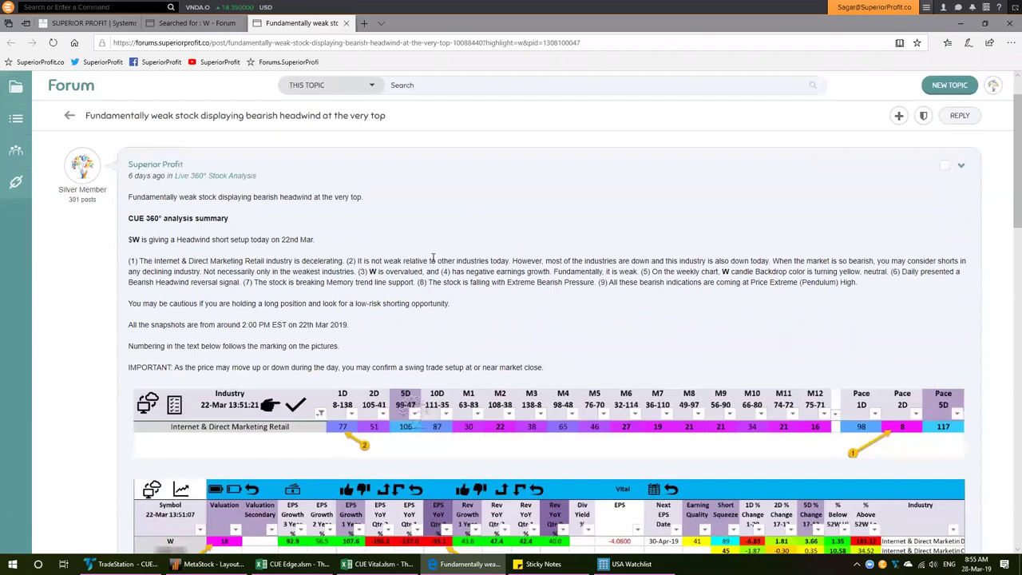
pyautogui.scroll(-3, 432, 262)
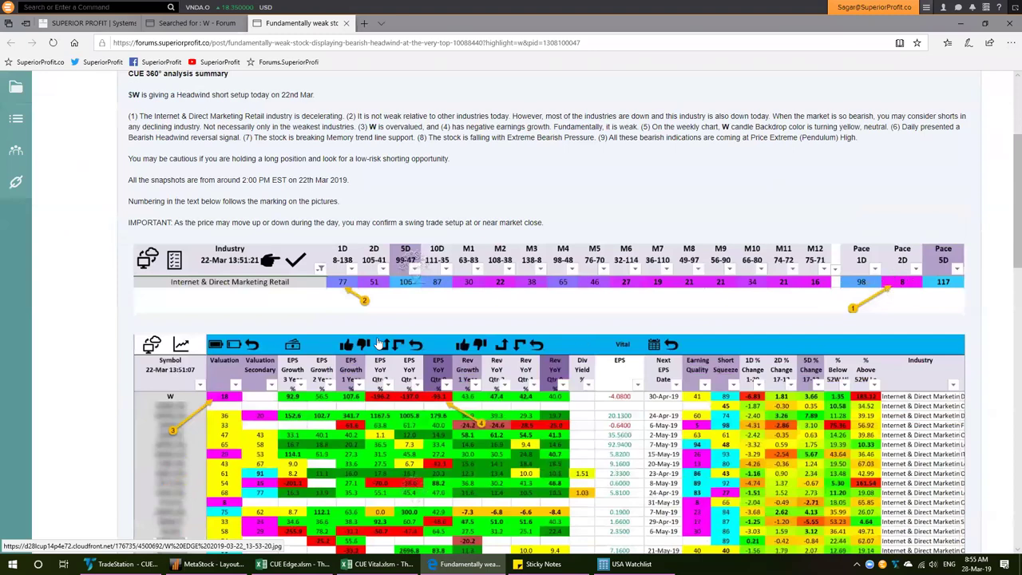
pyautogui.scroll(-3, 219, 264)
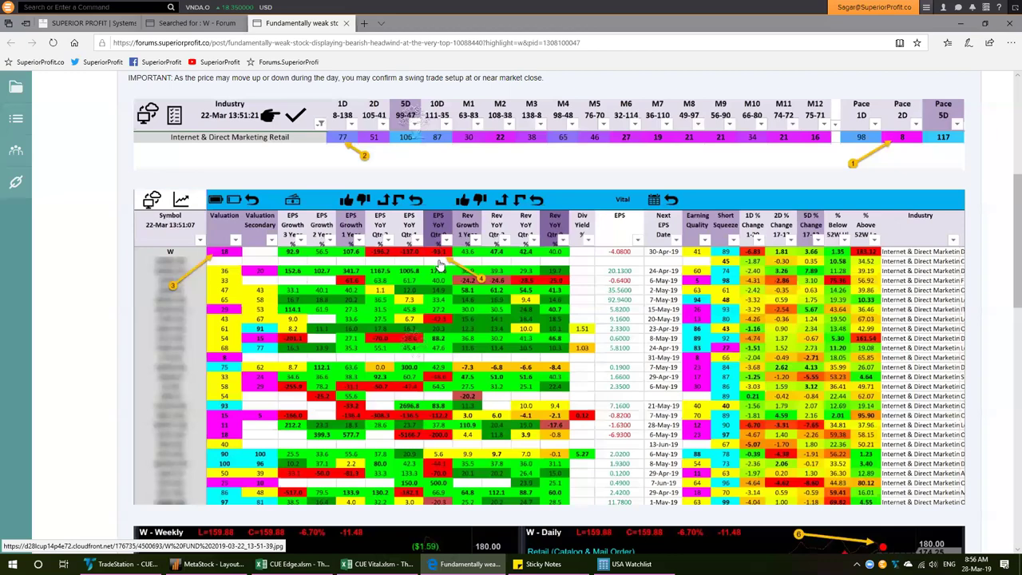
pyautogui.scroll(-4, 417, 319)
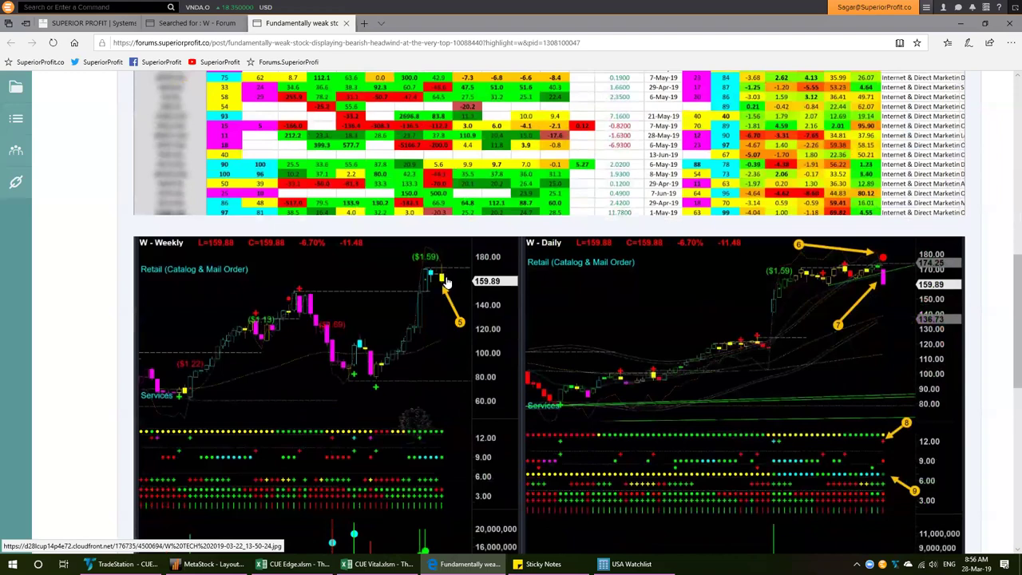
pyautogui.scroll(-1, 447, 281)
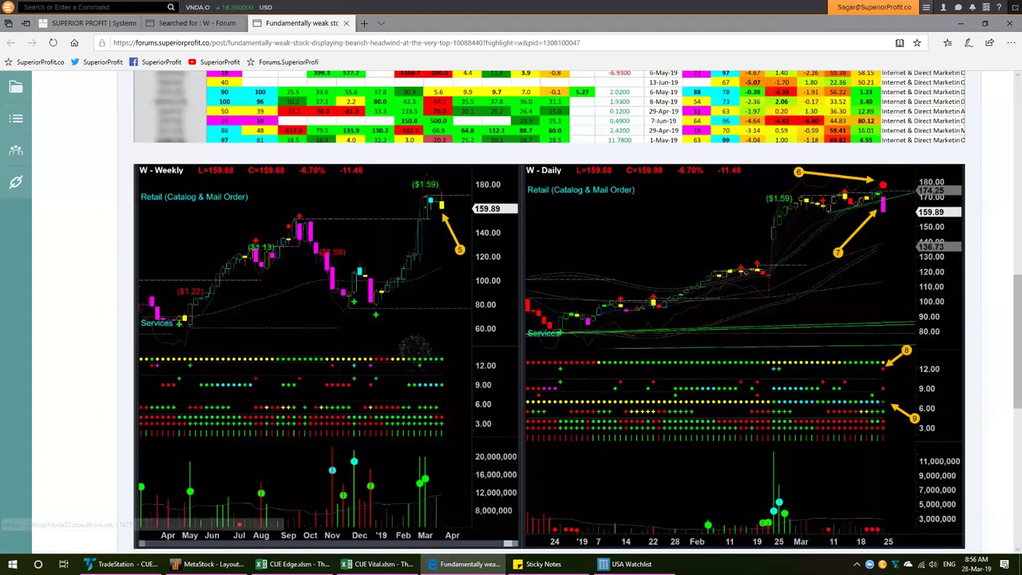
# - Switch to TradeStation and load W in the weekly and daily charts to review its latest price action
pyautogui.click(155, 563)
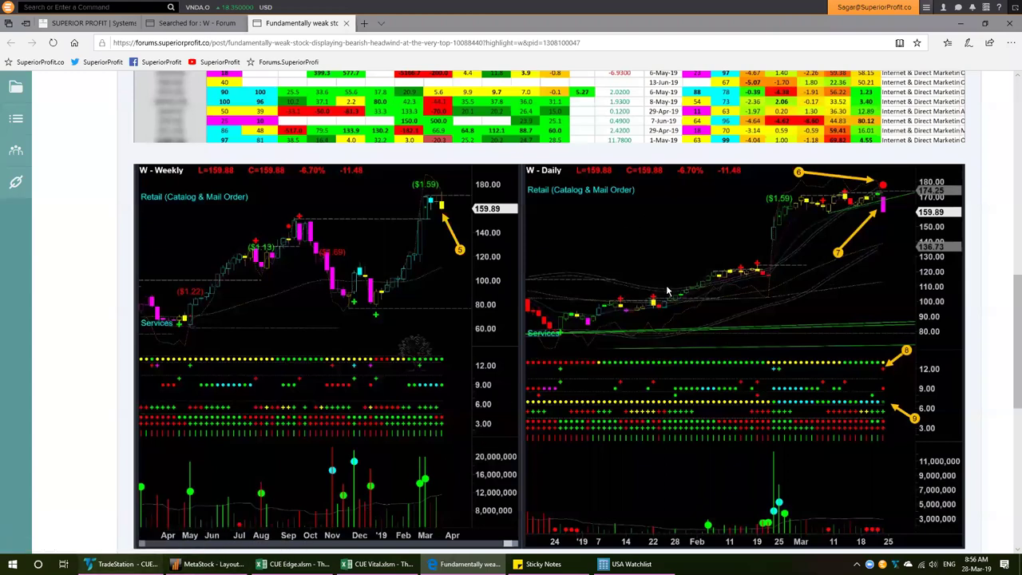
pyautogui.write('W')
pyautogui.press('Return')
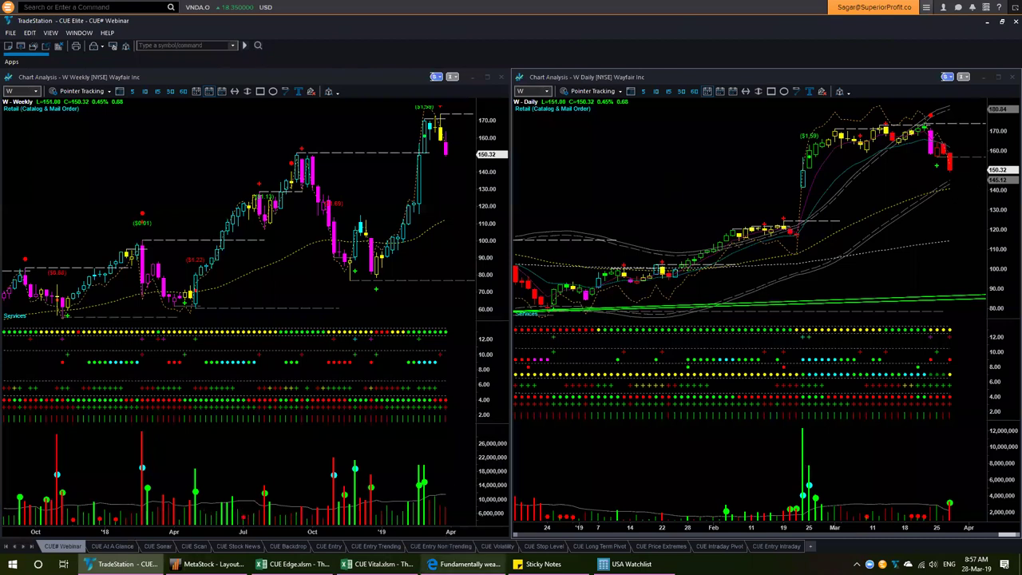
# - Switch to the browser, close the W forum topic and open the SuperiorProfit Twitter page in a new tab
pyautogui.click(477, 564)
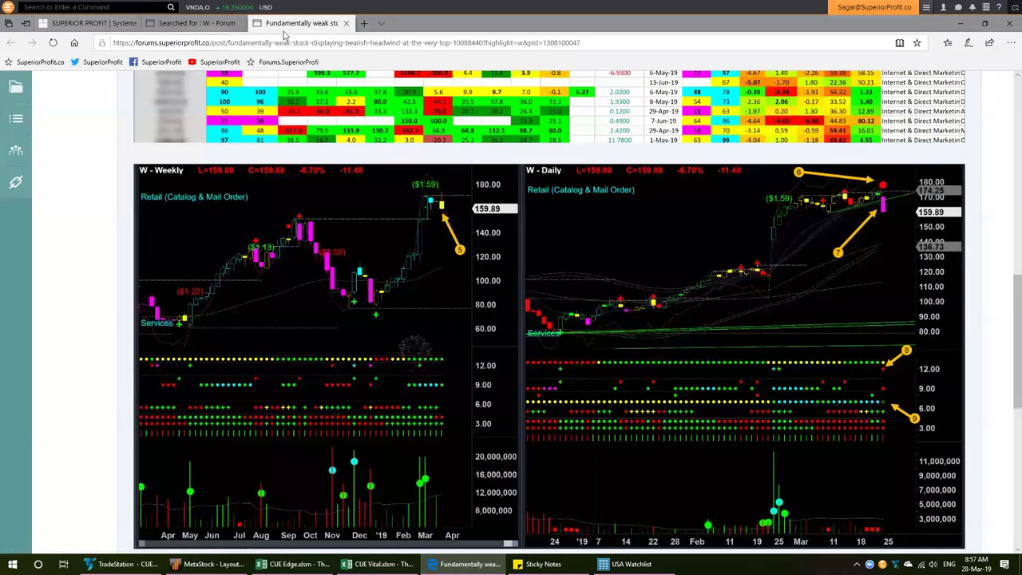
pyautogui.click(346, 23)
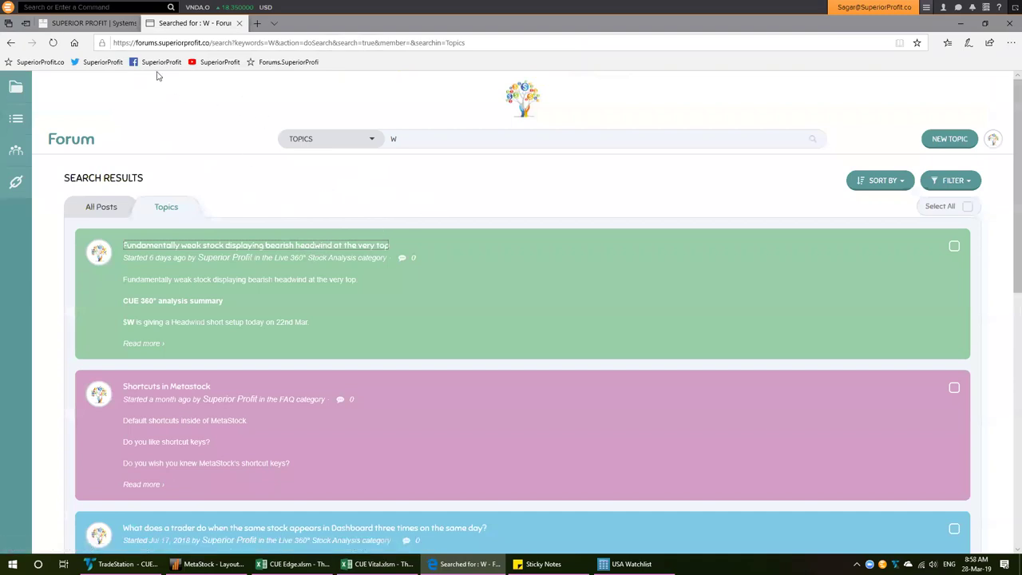
pyautogui.click(97, 63)
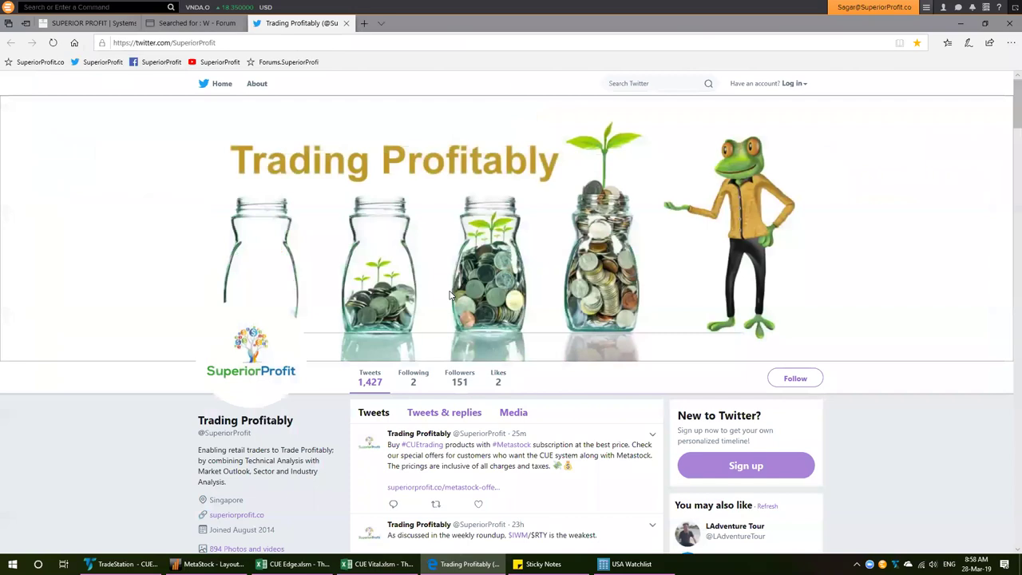
pyautogui.click(124, 564)
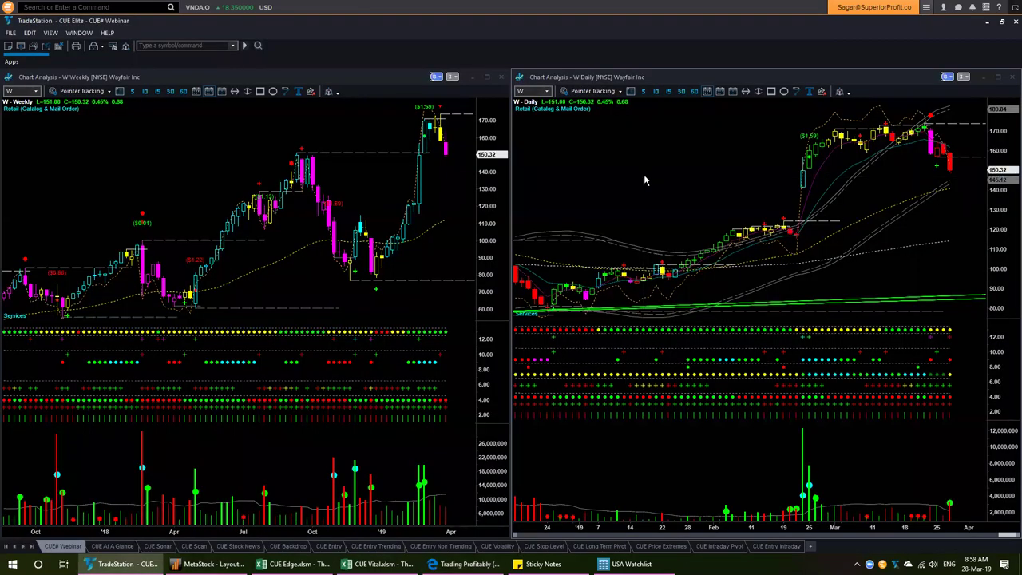
pyautogui.write('@')
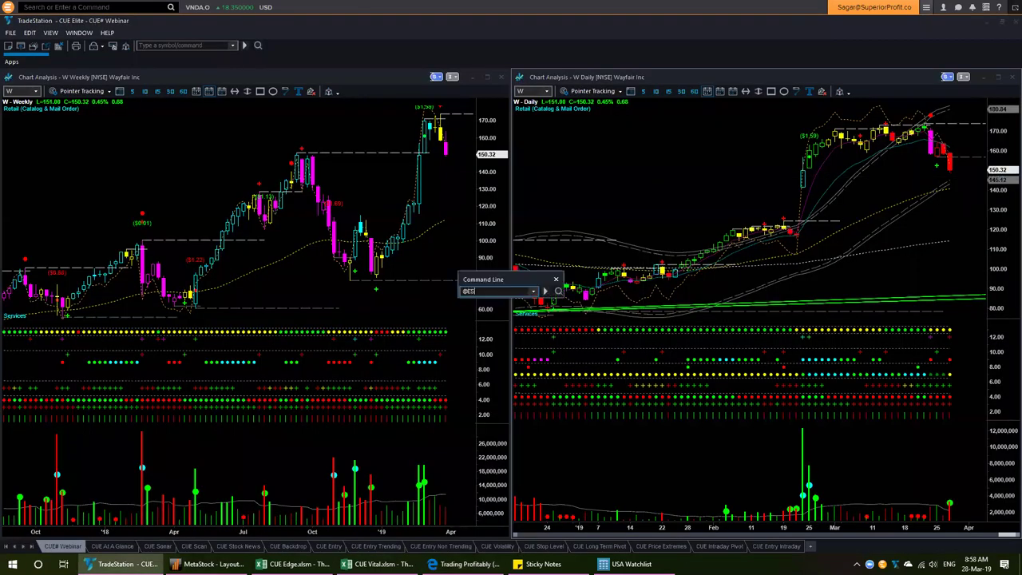
pyautogui.write('ES')
pyautogui.press('Return')
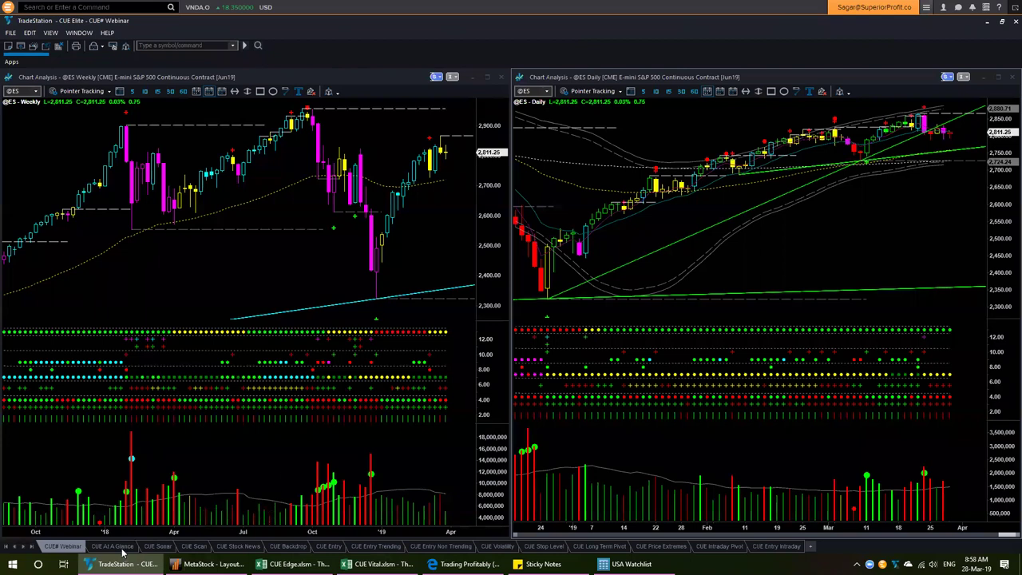
# - Open the CUE At A Glance workspace and compare the weekly percentage changes of the index futures
pyautogui.click(126, 549)
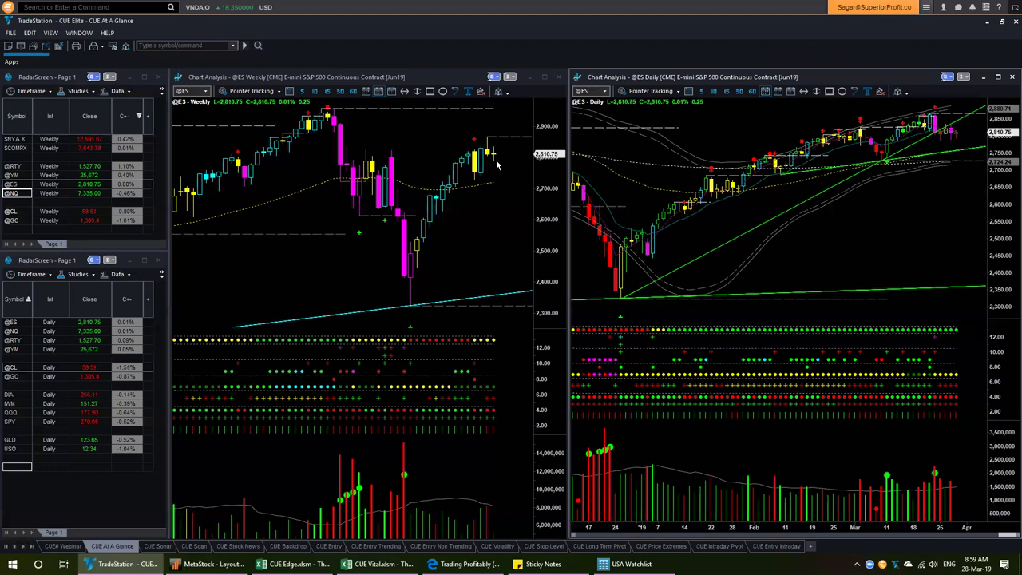
pyautogui.click(131, 165)
pyautogui.click(136, 170)
pyautogui.click(131, 198)
pyautogui.click(132, 194)
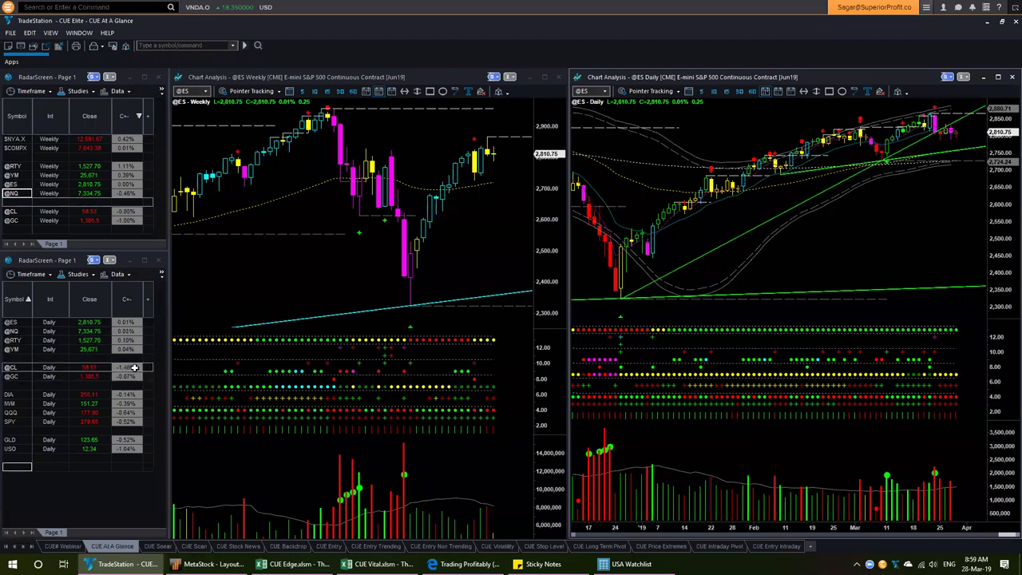
pyautogui.click(136, 367)
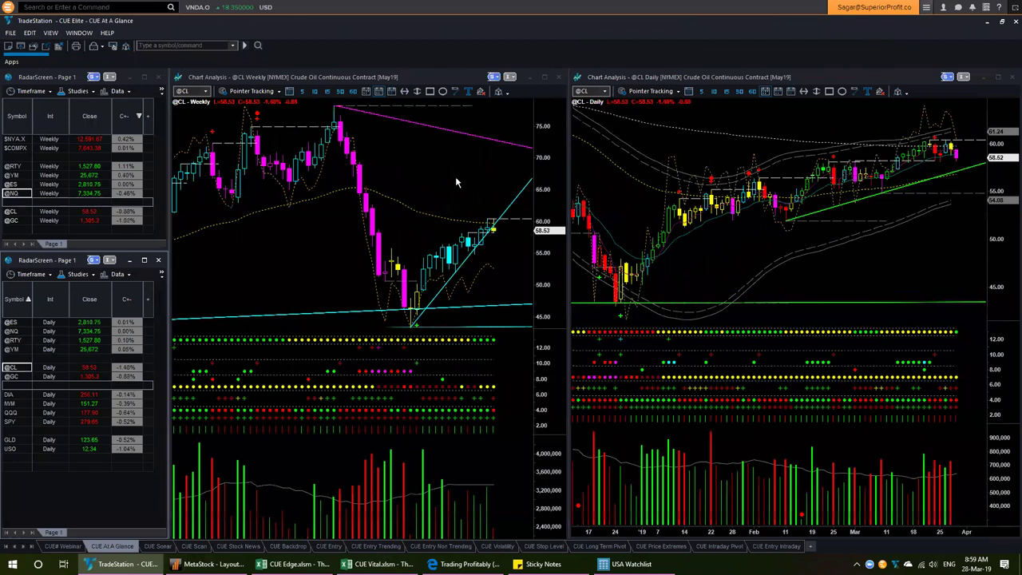
pyautogui.click(456, 183)
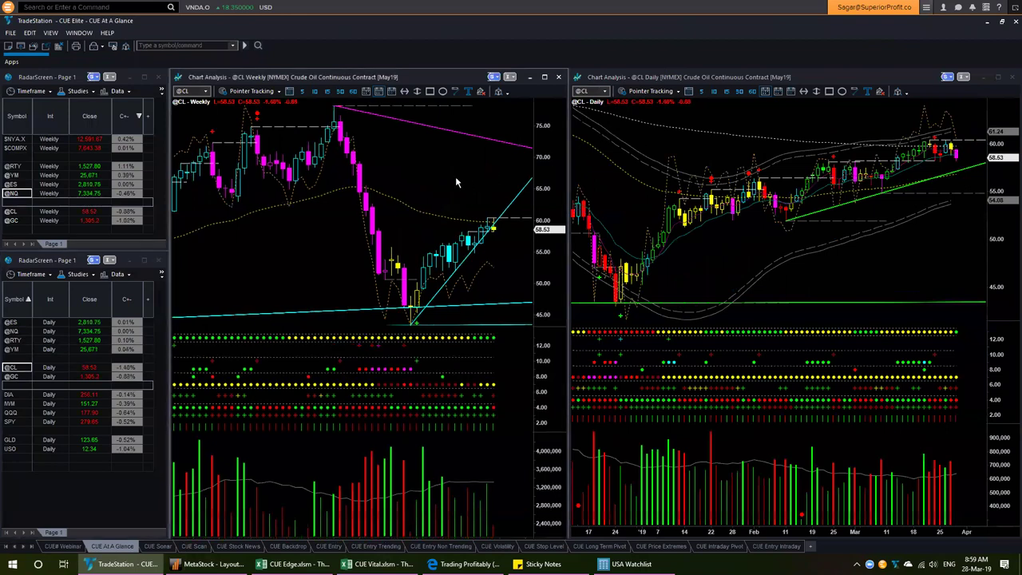
pyautogui.write('GPRE')
pyautogui.press('Return')
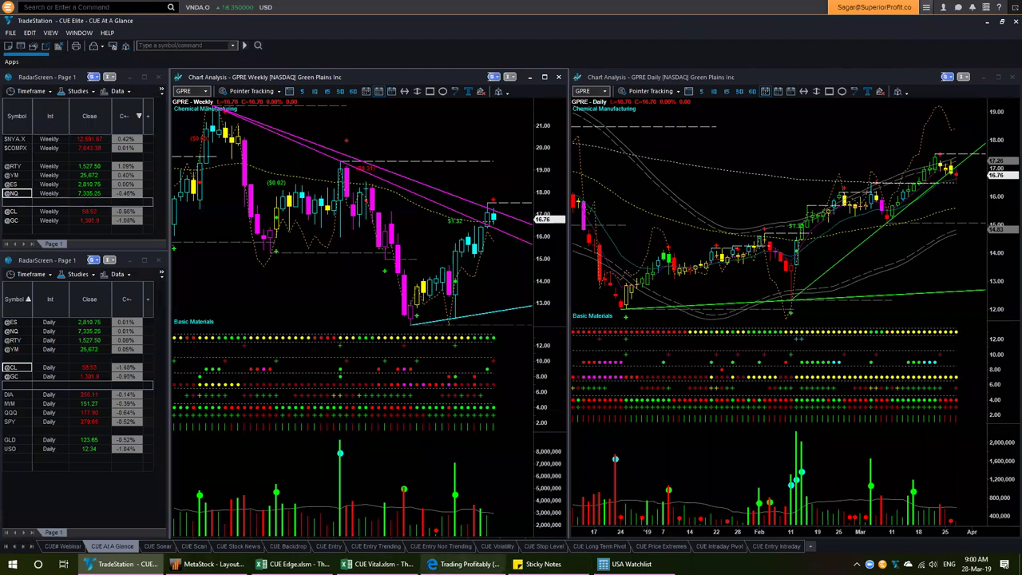
# - Switch to the CUE Vital workbook and set the root stock on the DASHBOARD sheet to gpre.o
pyautogui.click(376, 564)
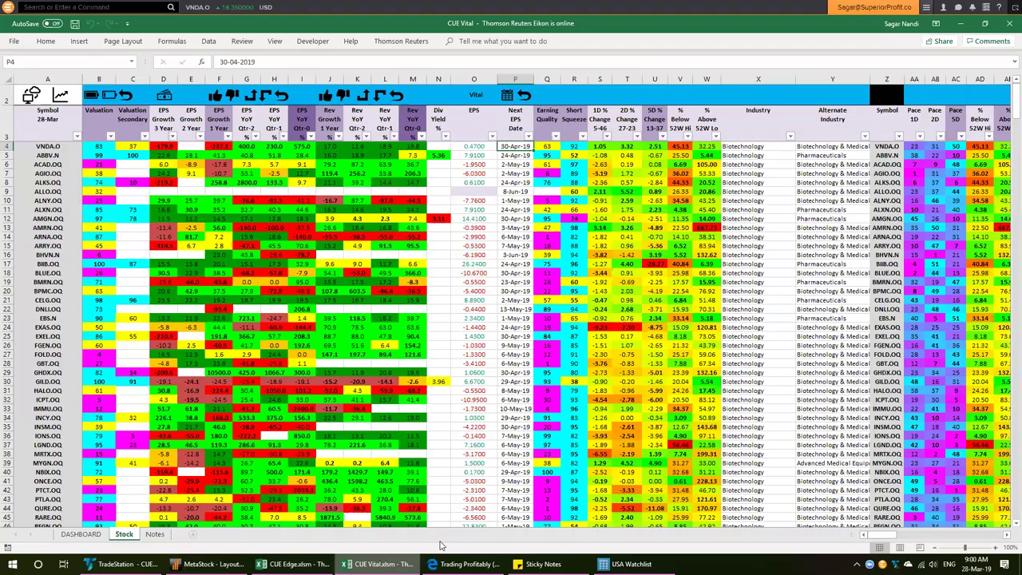
pyautogui.click(79, 533)
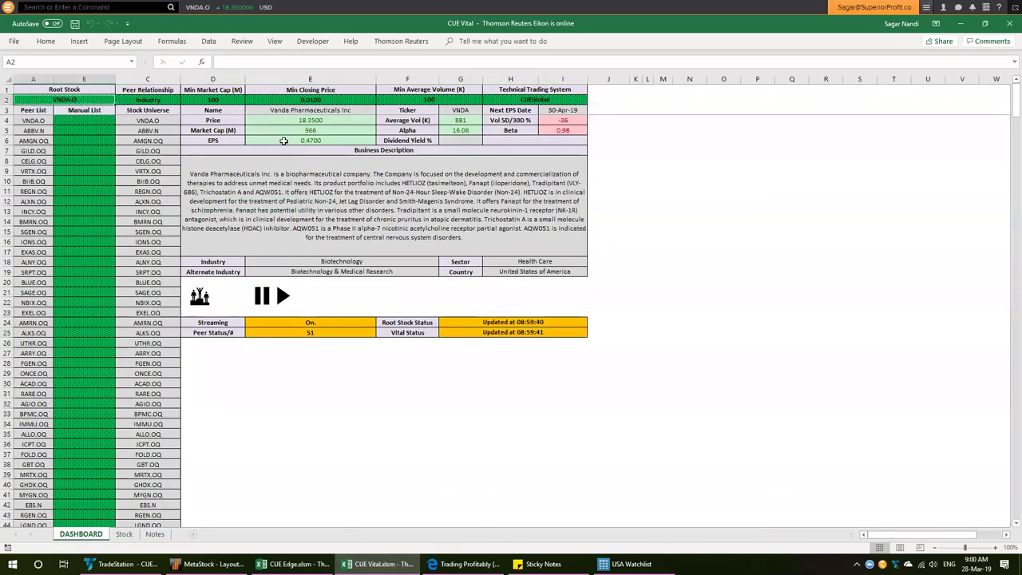
pyautogui.write('gpr')
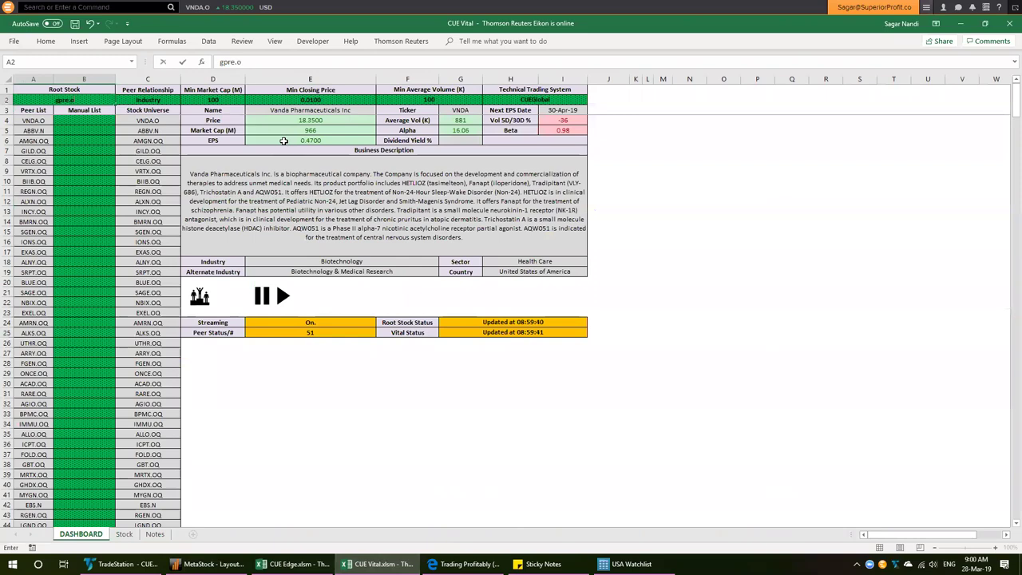
pyautogui.write('e.o')
pyautogui.press('Return')
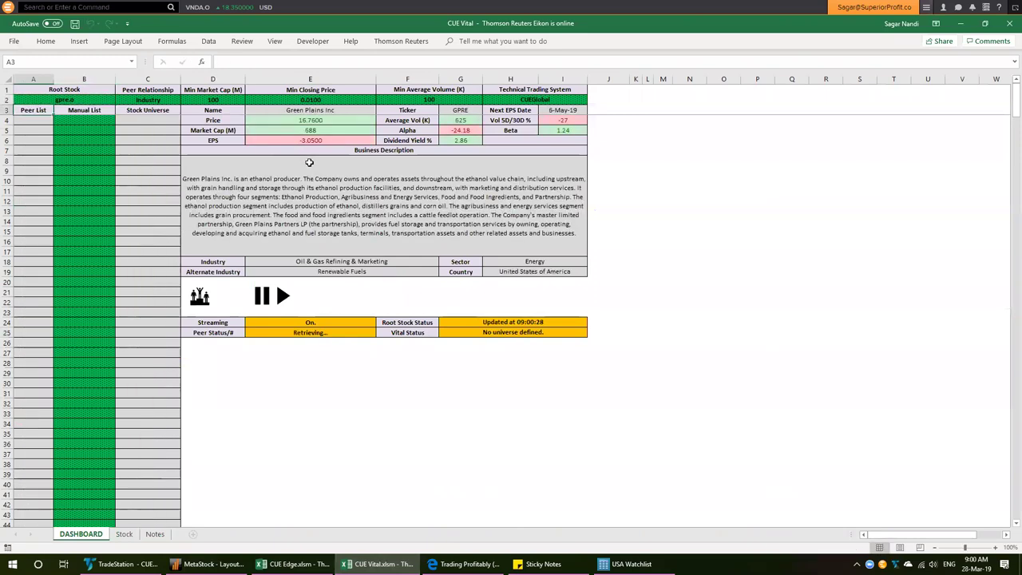
# - Check the industry and Vital status on the dashboard and show the peer comparison on the Stock sheet
pyautogui.click(341, 263)
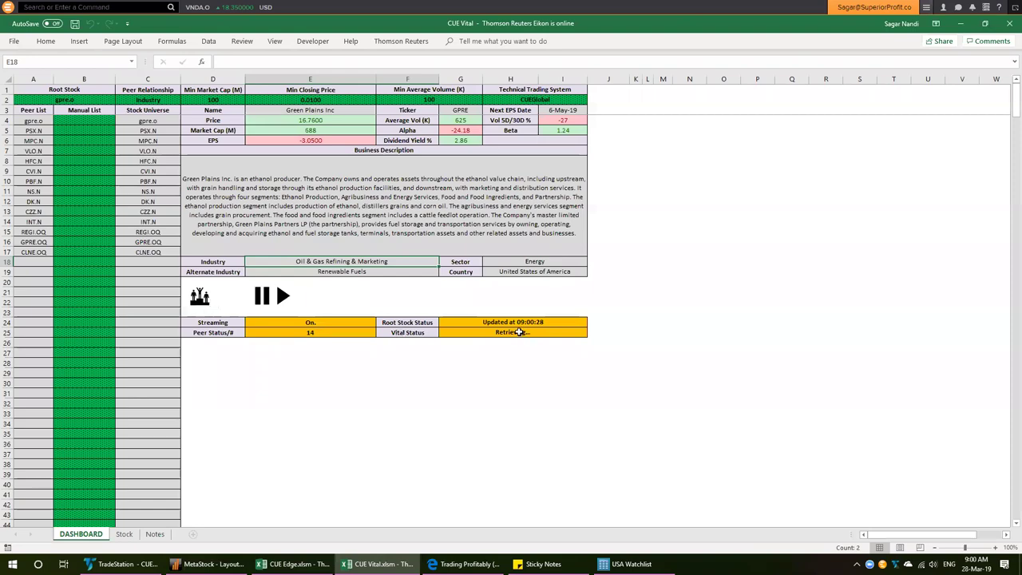
pyautogui.click(524, 334)
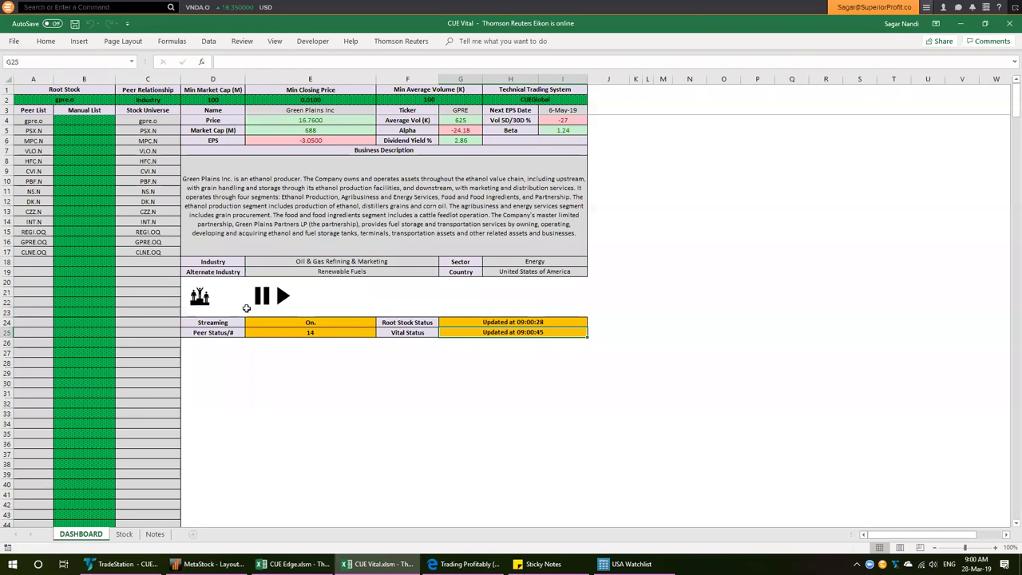
pyautogui.click(200, 299)
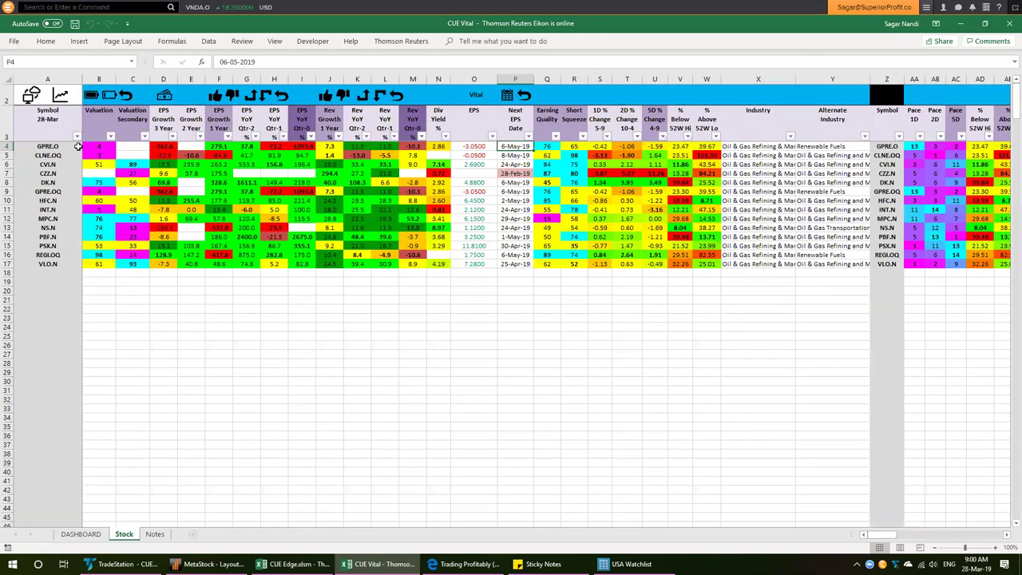
# - Examine GPRE.O's Valuation and its Qtr-1 and Qtr-0 EPS growth, and recheck the GPRE charts in TradeStation
pyautogui.click(91, 146)
pyautogui.moveTo(315, 146); pyautogui.dragTo(274, 140)
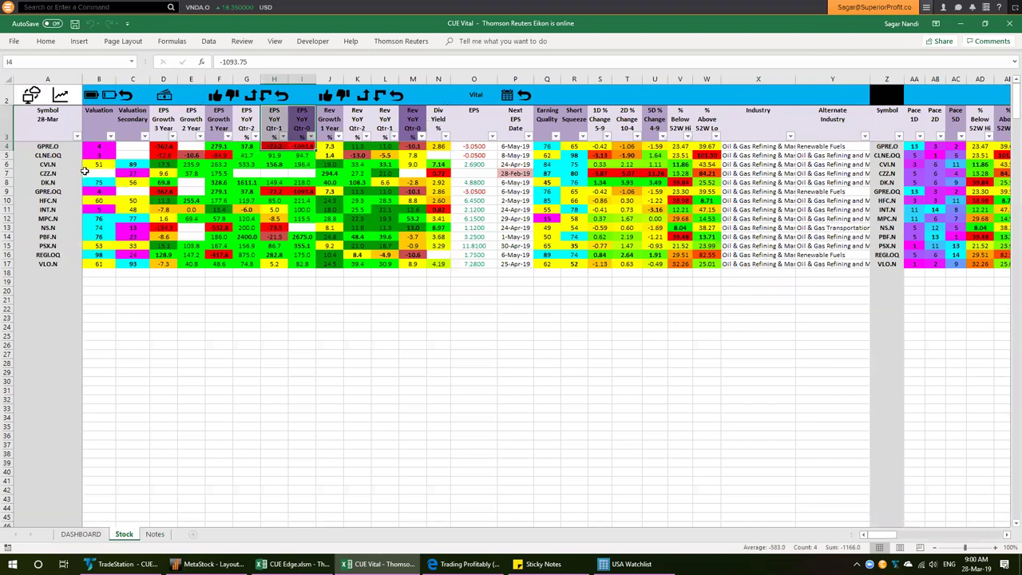
pyautogui.click(94, 147)
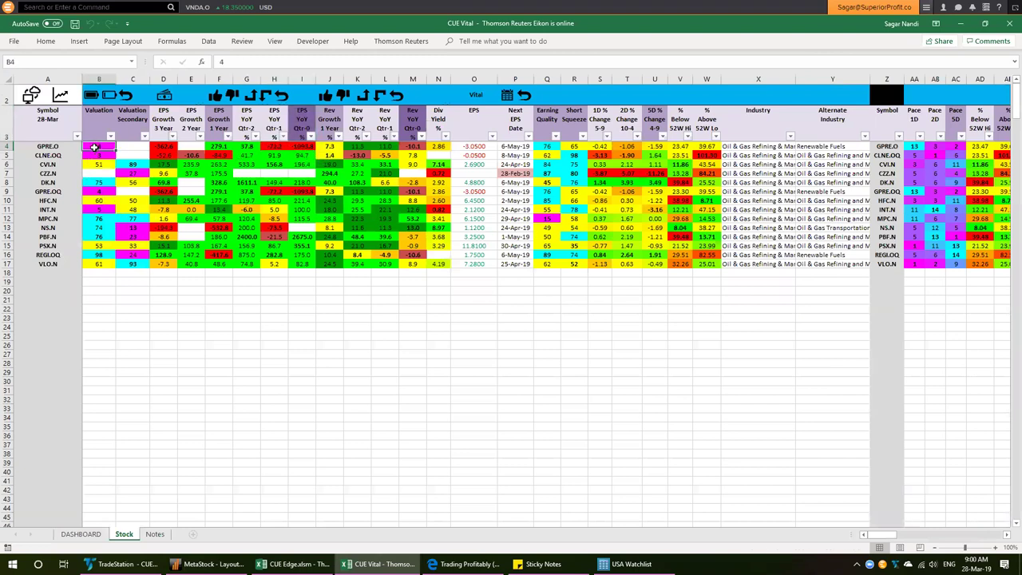
pyautogui.click(302, 147)
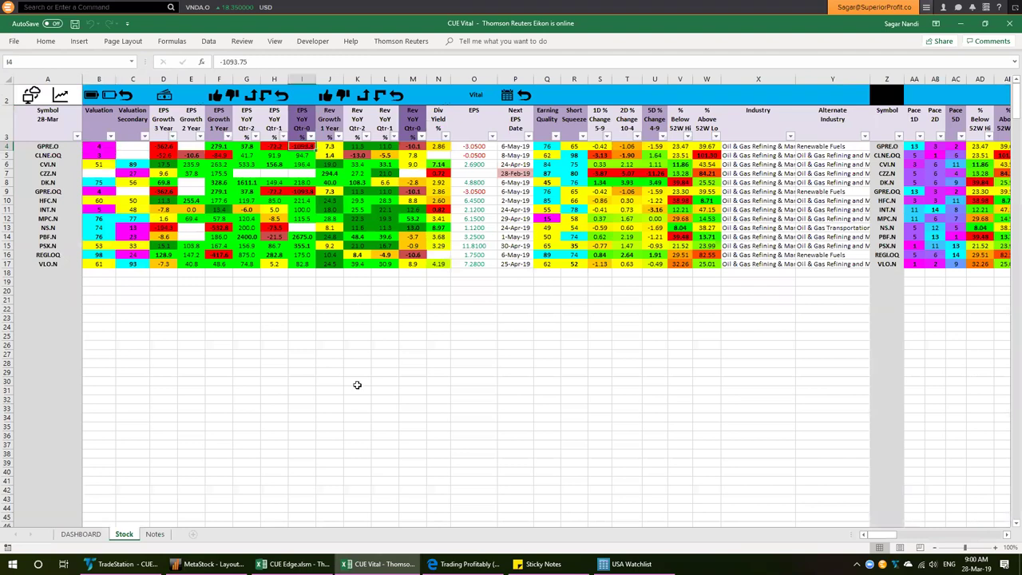
pyautogui.click(124, 563)
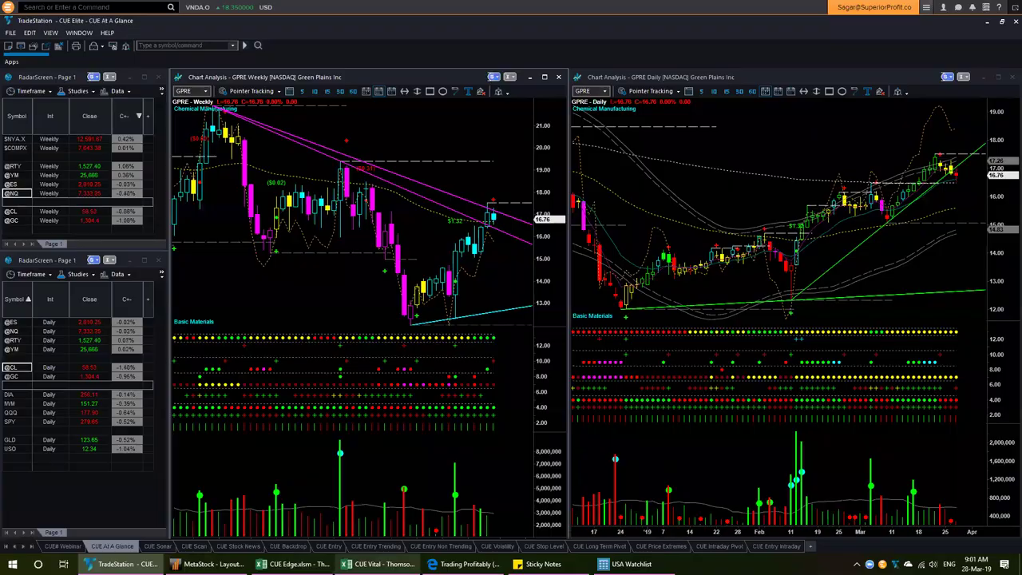
# - Switch back to CUE Vital and copy GPRE.O's industry name, Oil & Gas Refining & Marketing, leaving the cell unedited
pyautogui.click(395, 563)
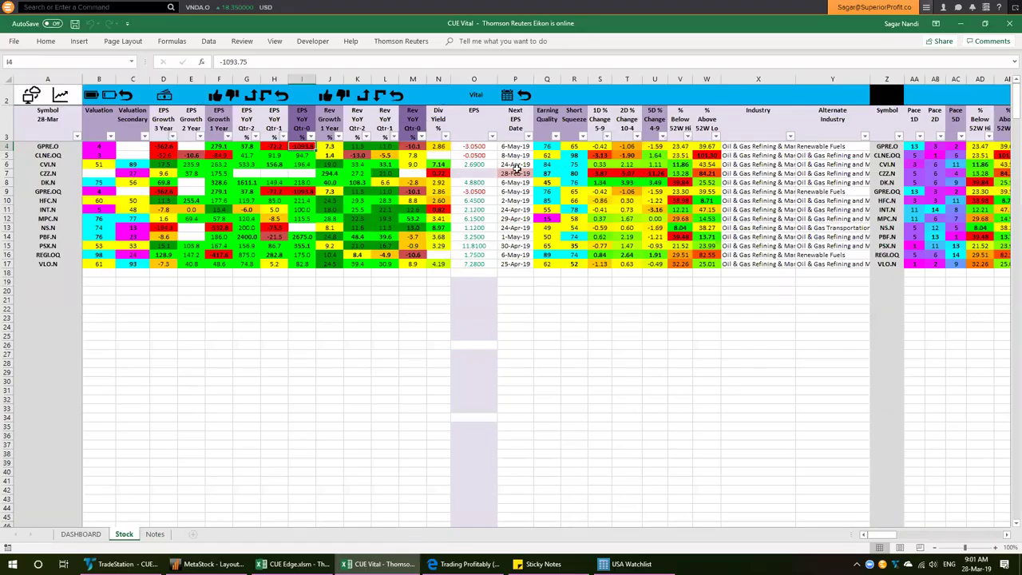
pyautogui.click(756, 146)
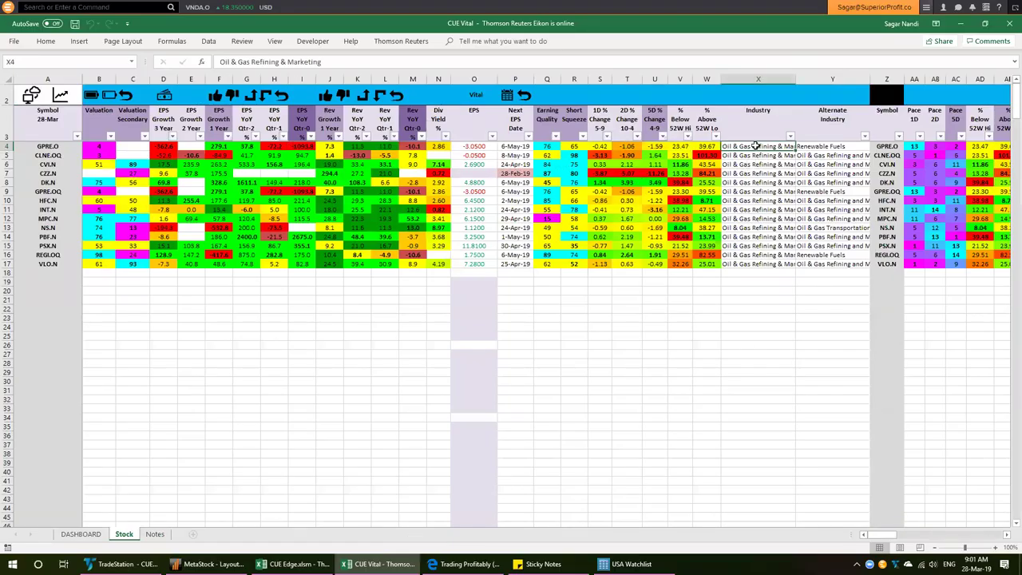
pyautogui.click(327, 62)
pyautogui.moveTo(328, 61); pyautogui.dragTo(210, 61)
pyautogui.hotkey('ctrl', 'c')
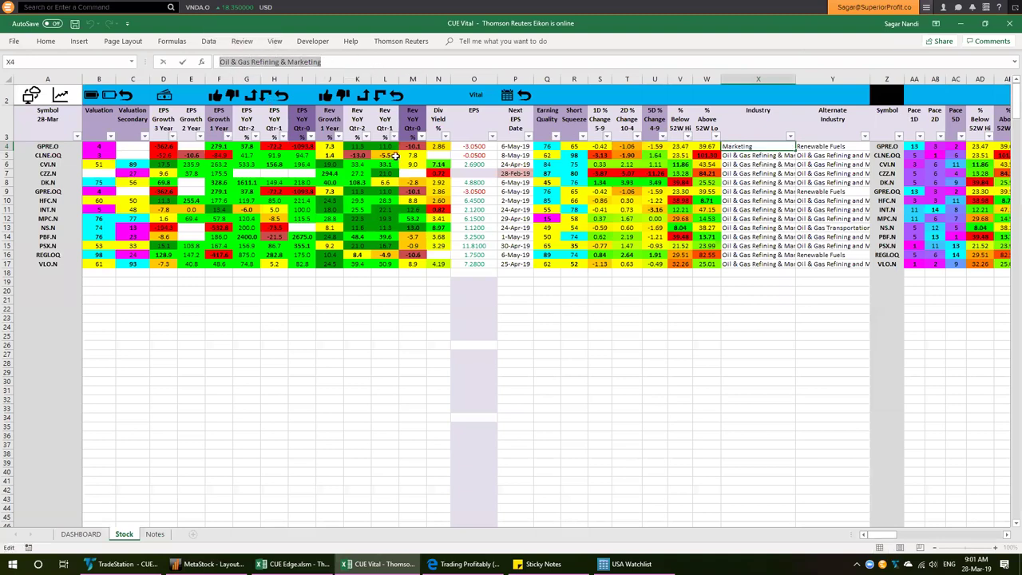
pyautogui.click(732, 201)
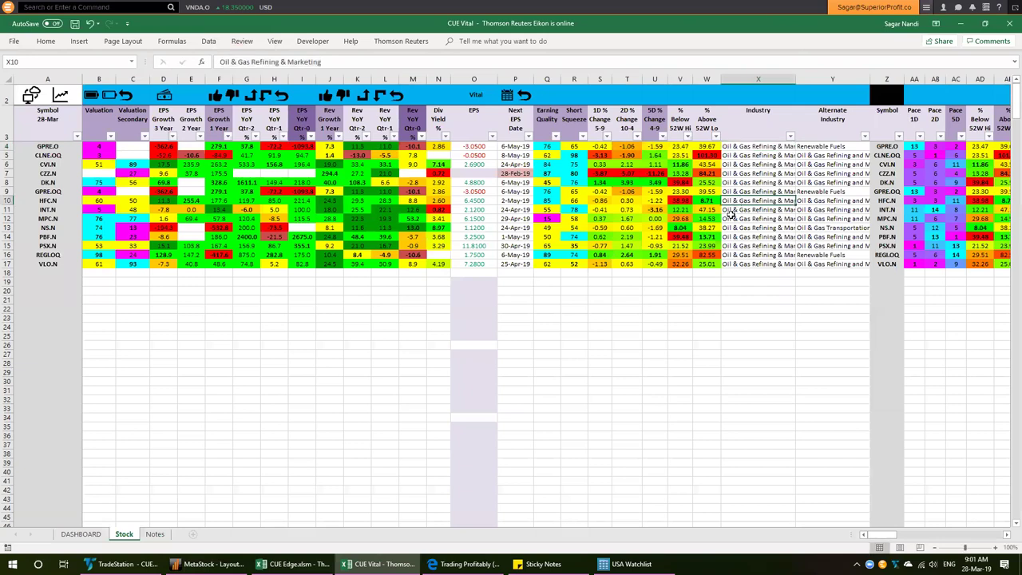
# - Switch to the CUE Edge workbook and filter the Industry sheet by the copied name, Oil & Gas Refining & Marketing
pyautogui.click(296, 564)
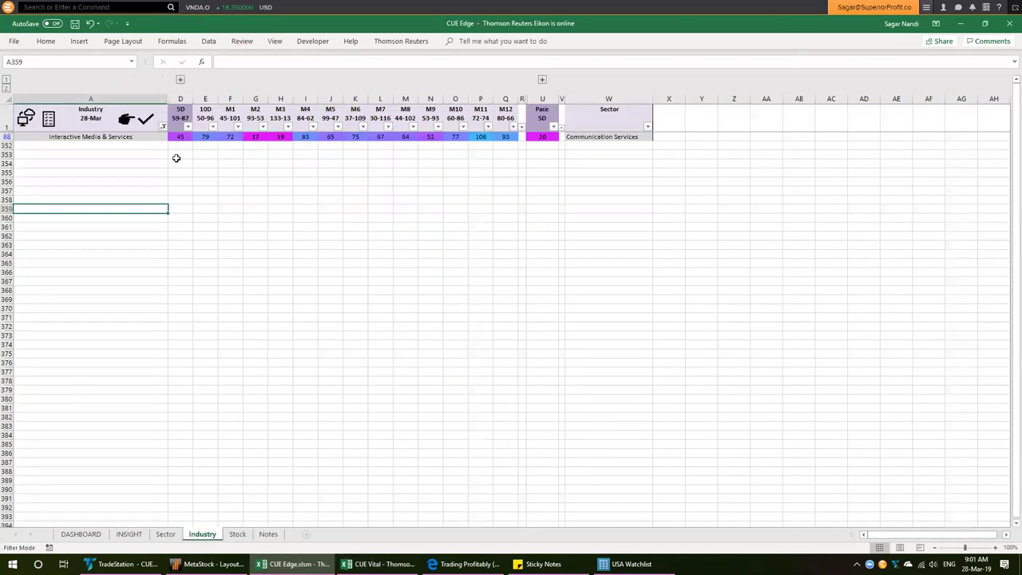
pyautogui.click(163, 127)
pyautogui.hotkey('ctrl', 'v')
pyautogui.press('Return')
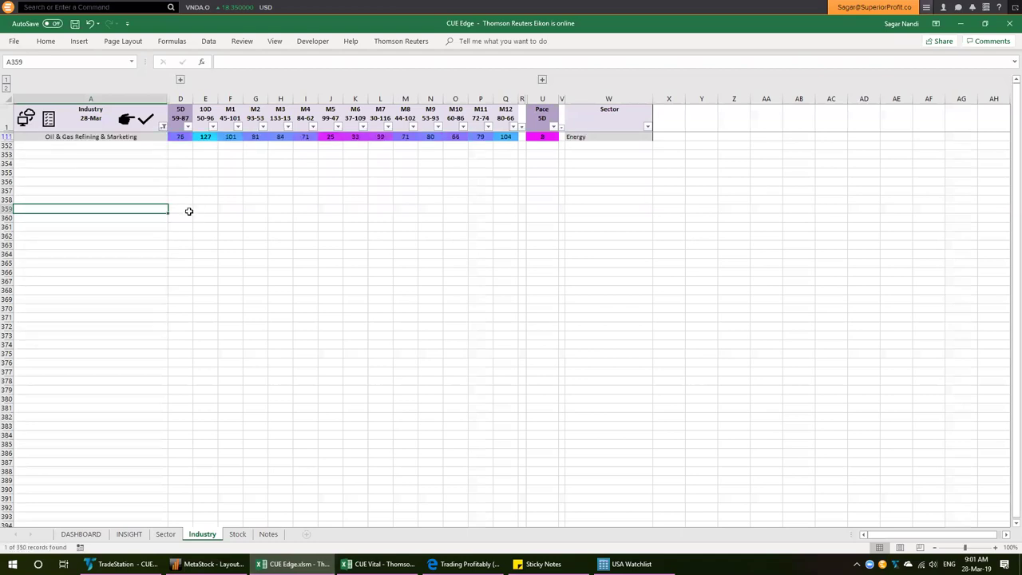
# - Check the 5D Pace of the filtered industry and switch back to TradeStation
pyautogui.moveTo(537, 117); pyautogui.dragTo(546, 151)
pyautogui.click(549, 139)
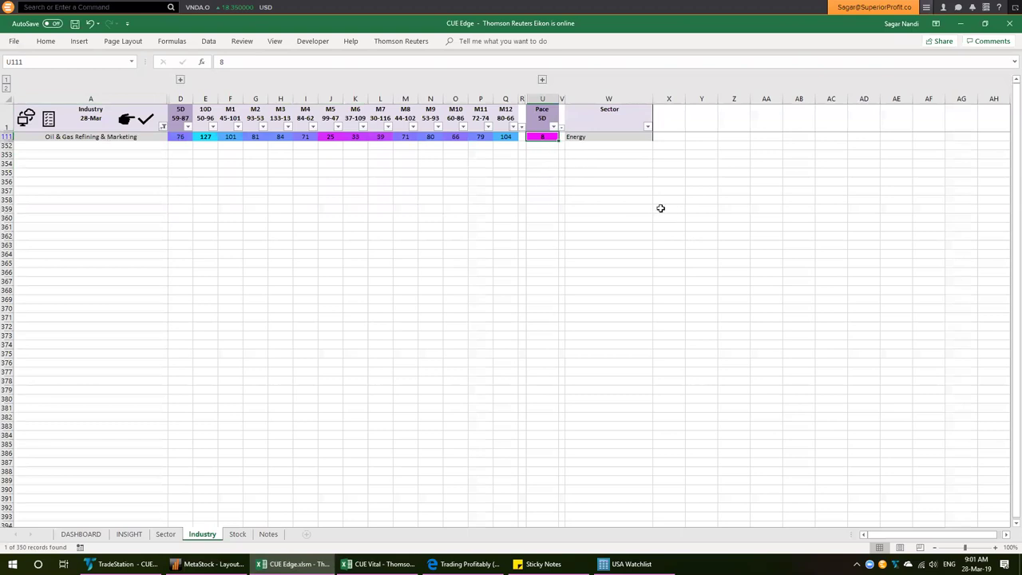
pyautogui.click(151, 559)
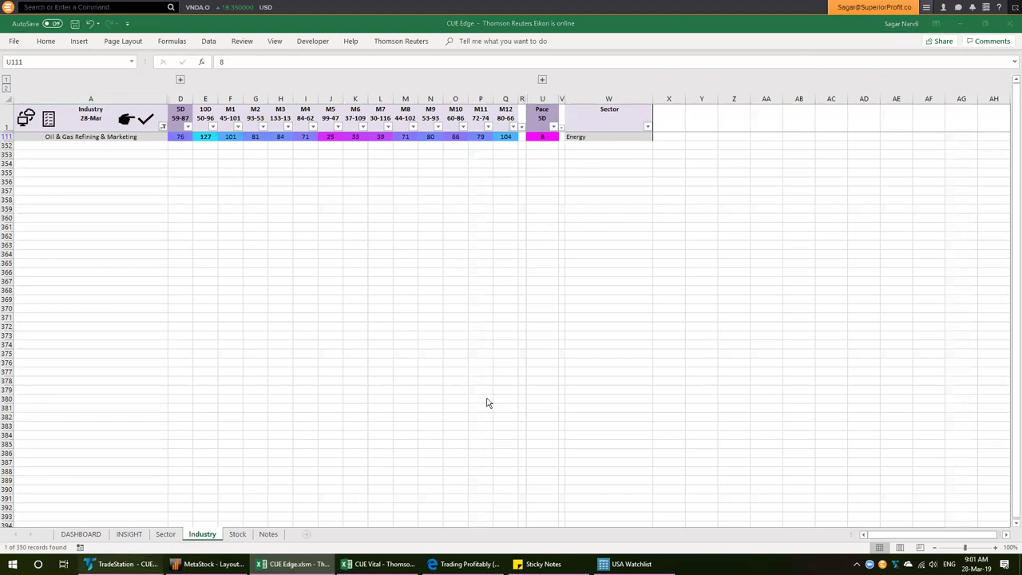